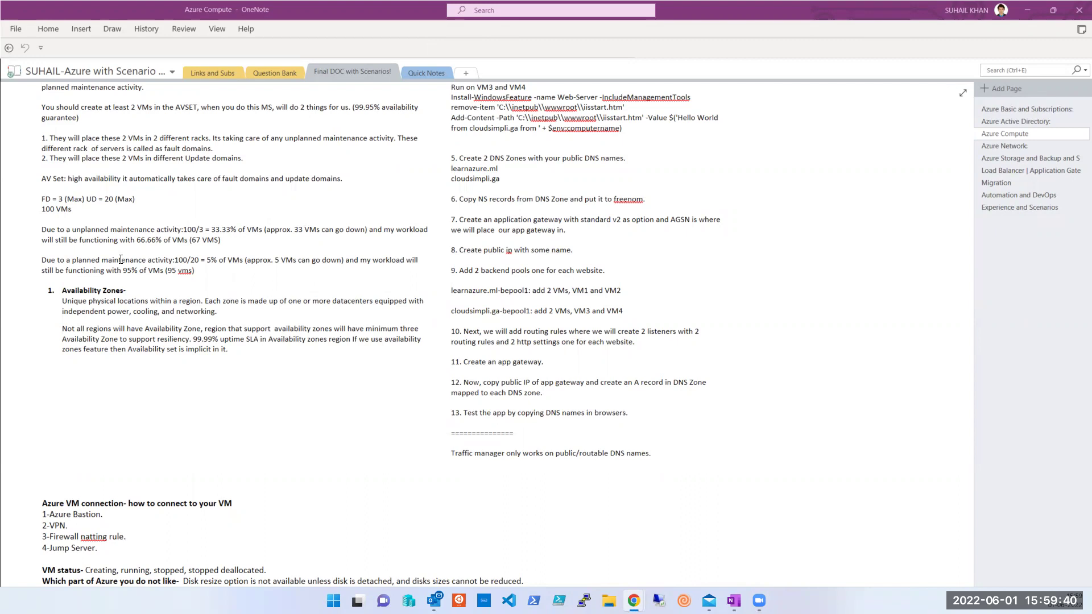
Switch to the Azure portal in Chrome, open the DevOpsVM001 virtual machine and view its image capture form
{"action": "mouse_move", "coordinate": [634, 597]}
{"action": "left_click", "coordinate": [638, 534]}
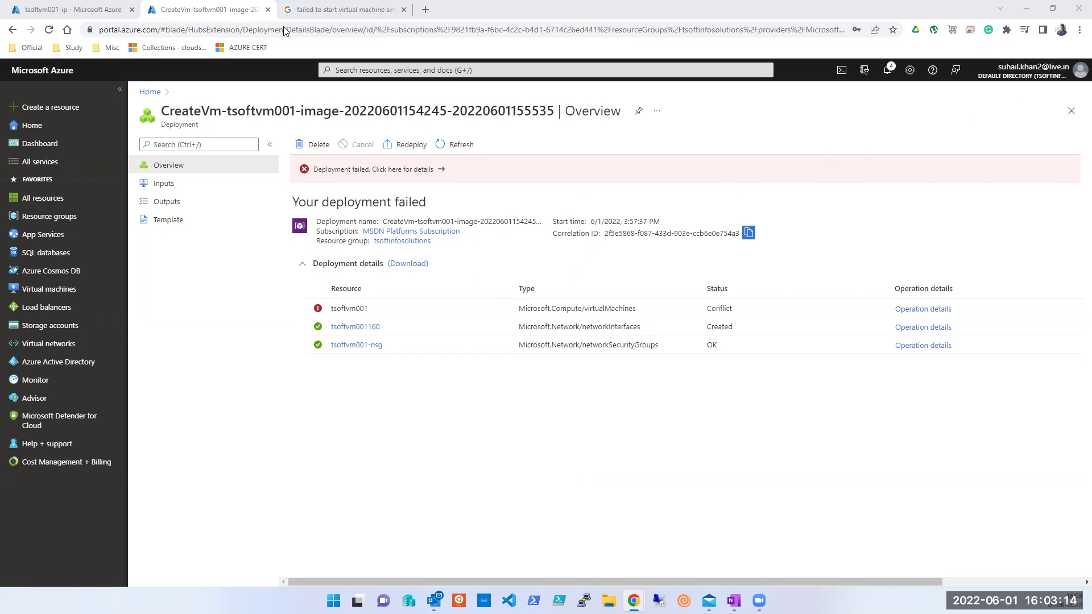
{"action": "left_click", "coordinate": [49, 128]}
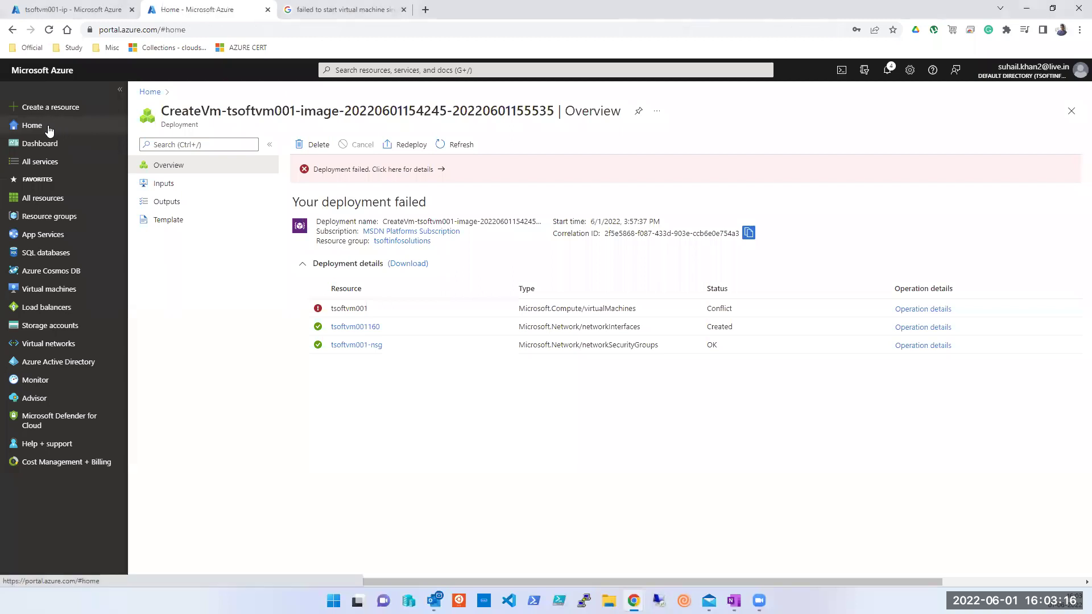
{"action": "left_click", "coordinate": [375, 152]}
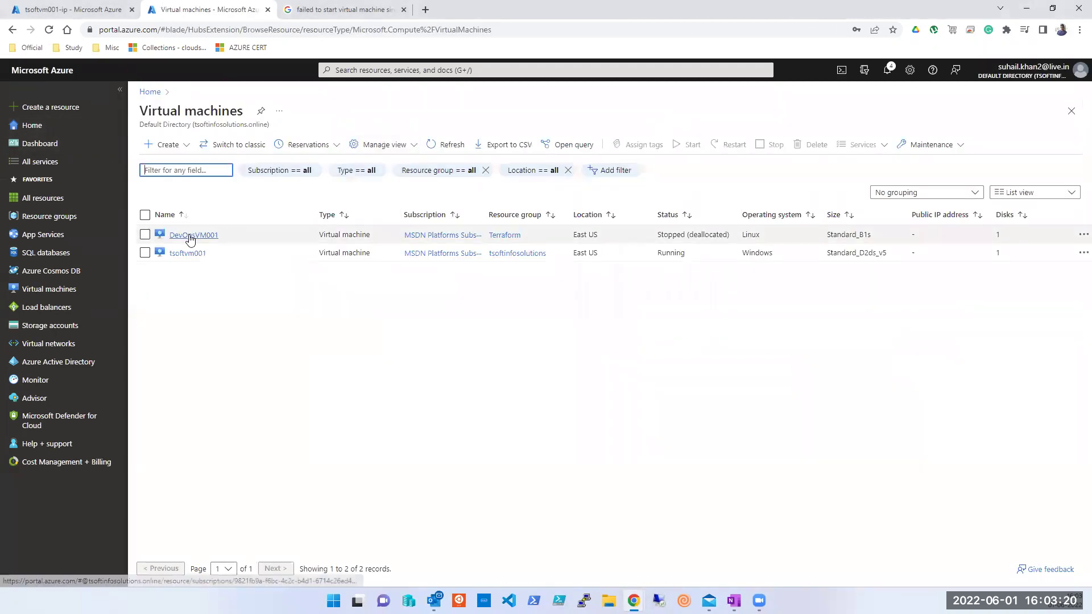
{"action": "left_click", "coordinate": [190, 236]}
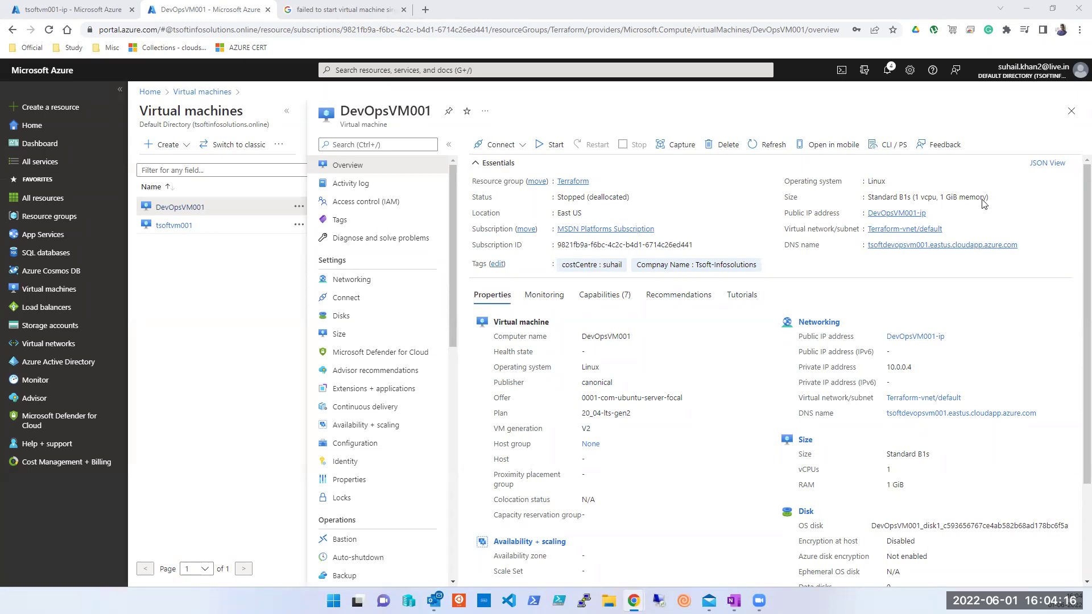
{"action": "left_click", "coordinate": [669, 155]}
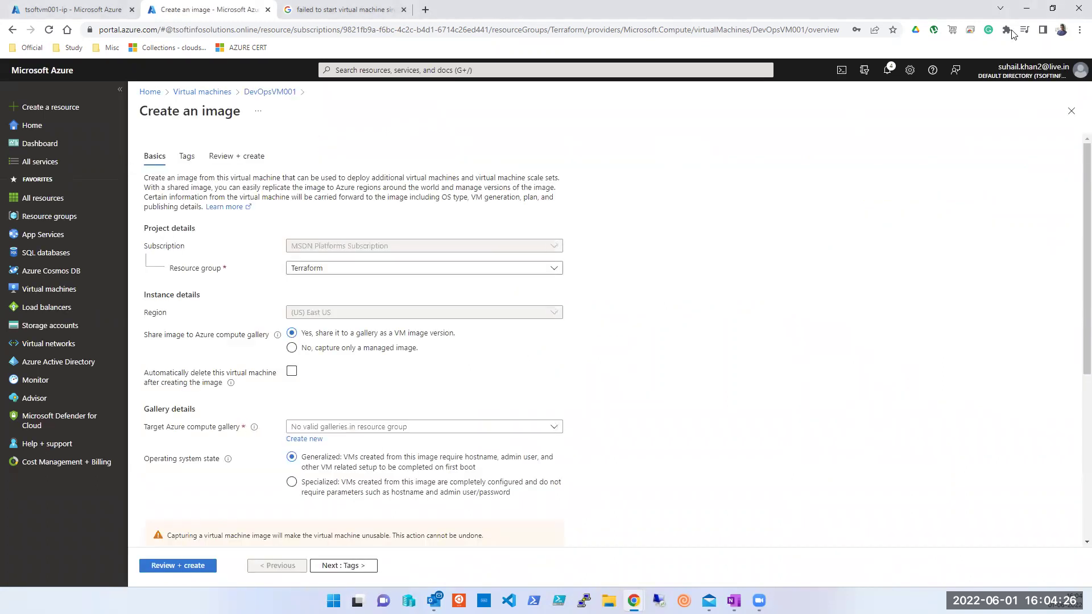
{"action": "left_click", "coordinate": [1071, 111]}
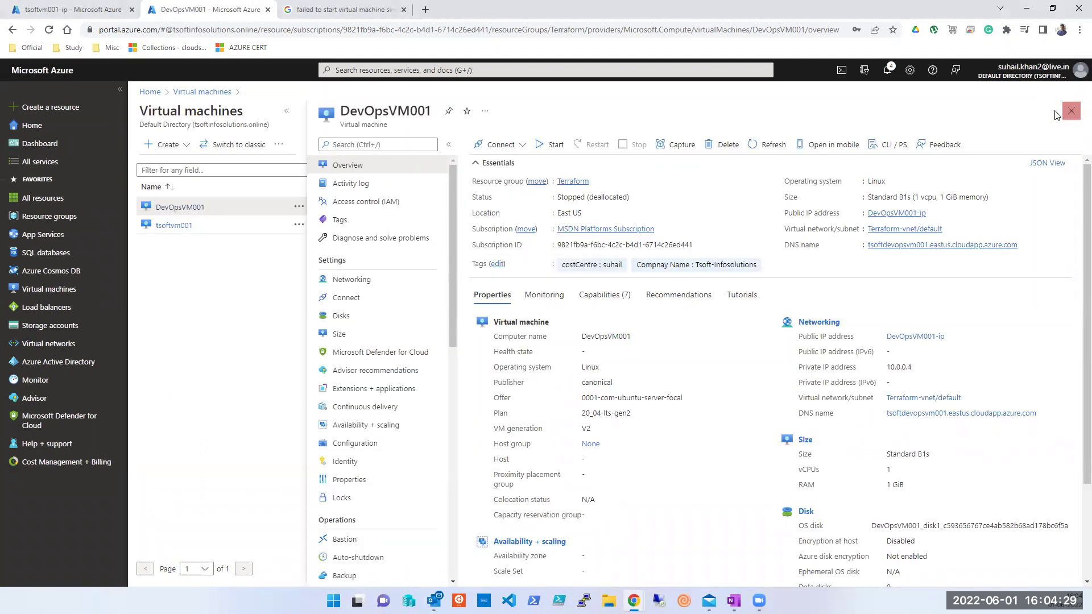
Force-delete the tsoftvm001 virtual machine together with its OS disk and network interfaces, and check the deletion's progress
{"action": "left_click", "coordinate": [176, 228]}
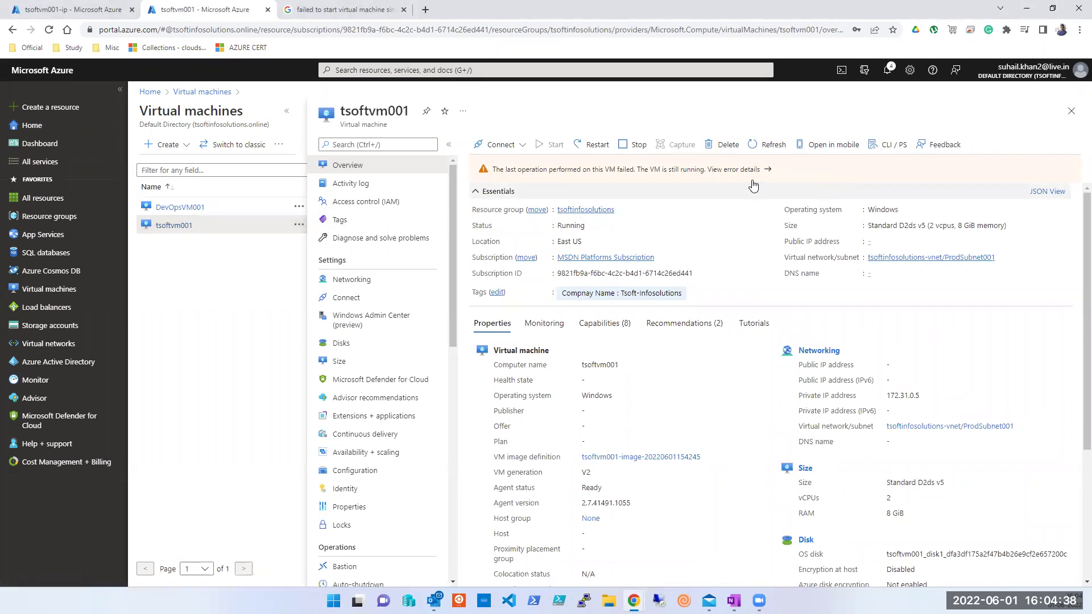
{"action": "left_click", "coordinate": [728, 145]}
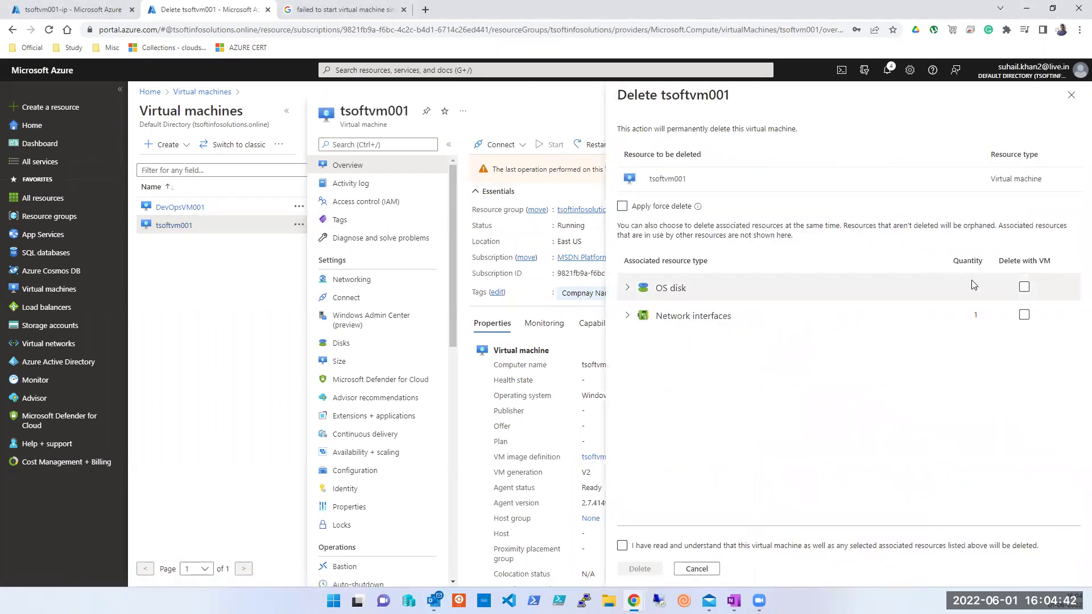
{"action": "left_click", "coordinate": [1024, 287]}
{"action": "left_click", "coordinate": [1024, 315]}
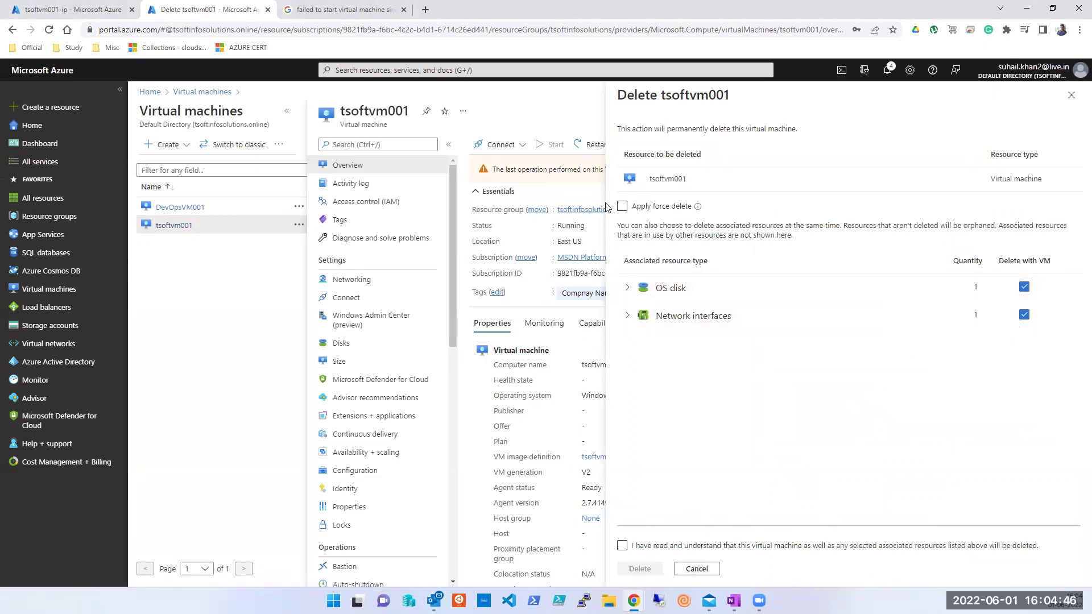
{"action": "left_click", "coordinate": [623, 207]}
{"action": "left_click", "coordinate": [622, 545]}
{"action": "left_click", "coordinate": [641, 568]}
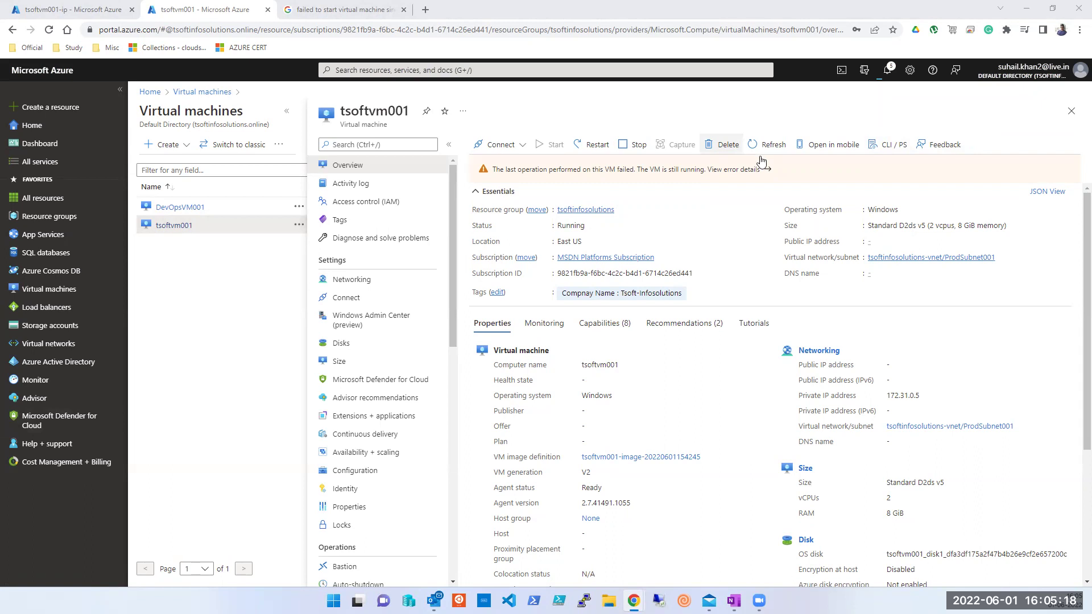
{"action": "left_click", "coordinate": [888, 72]}
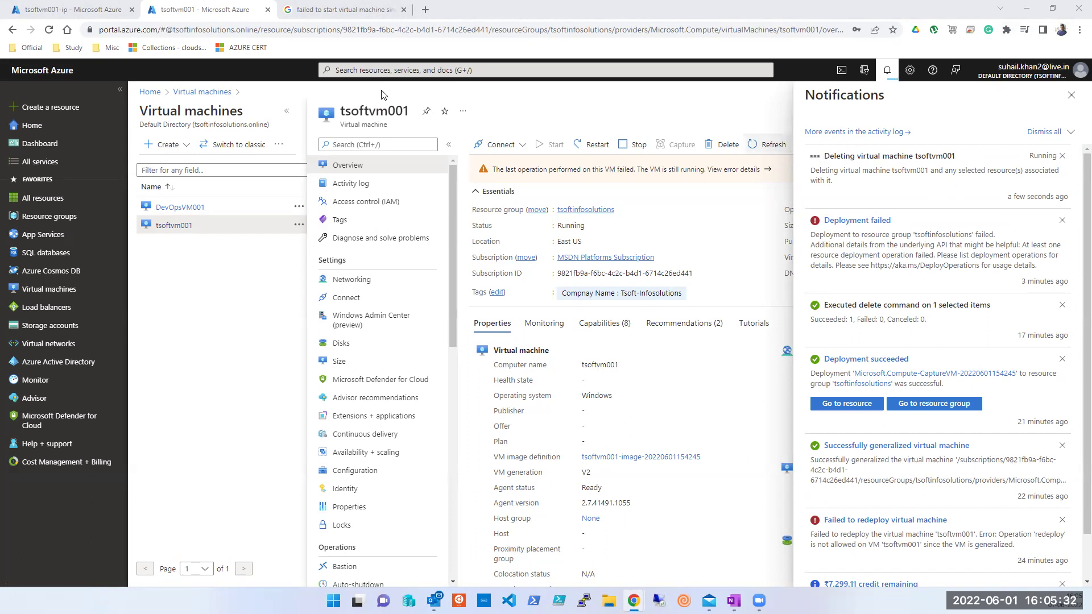
Review the overview, spending forecast and cost analysis of the MSDN Platforms Subscription
{"action": "left_click", "coordinate": [370, 69]}
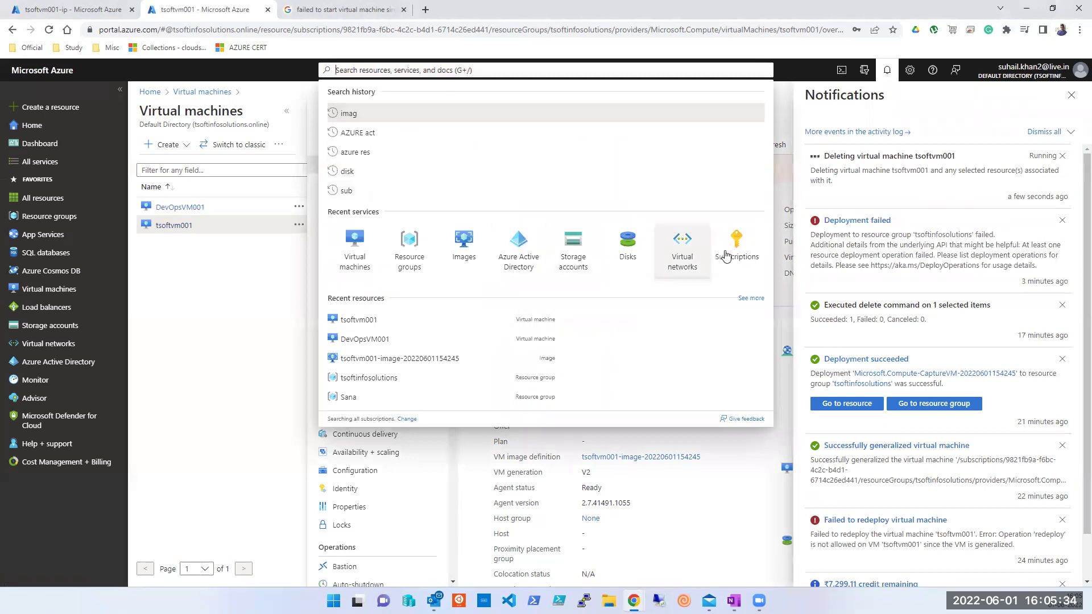
{"action": "left_click", "coordinate": [726, 254]}
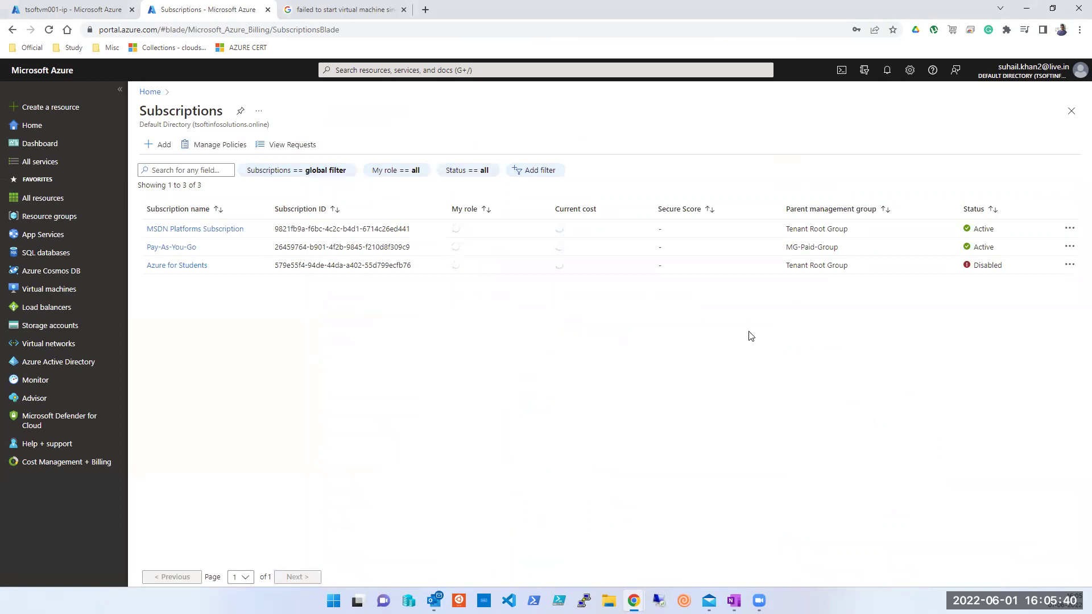
{"action": "left_click", "coordinate": [183, 229]}
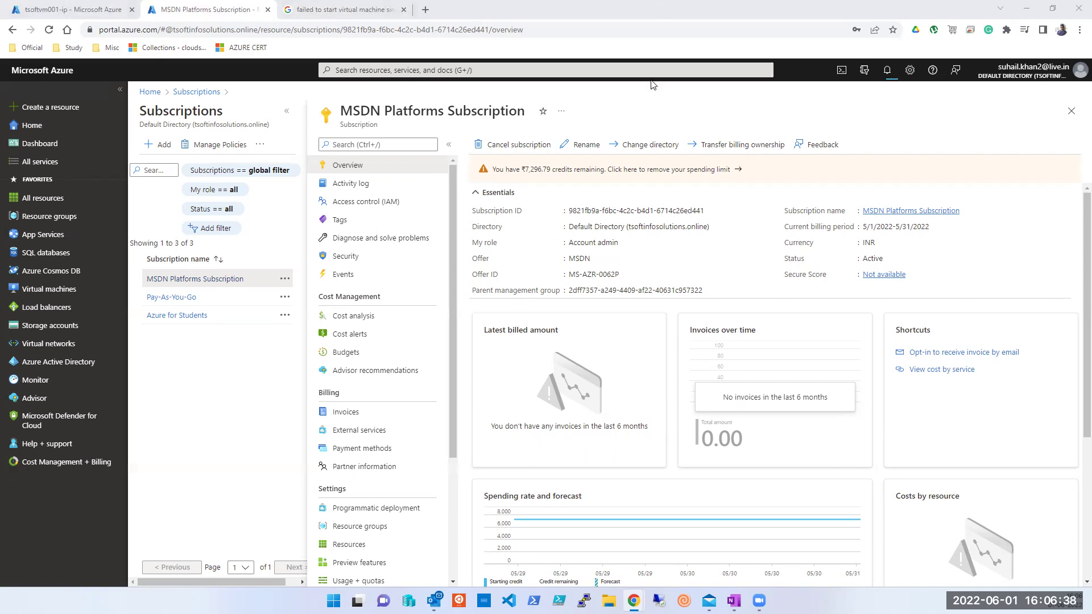
{"action": "scroll", "coordinate": [643, 321], "scroll_direction": "down", "scroll_amount": 4}
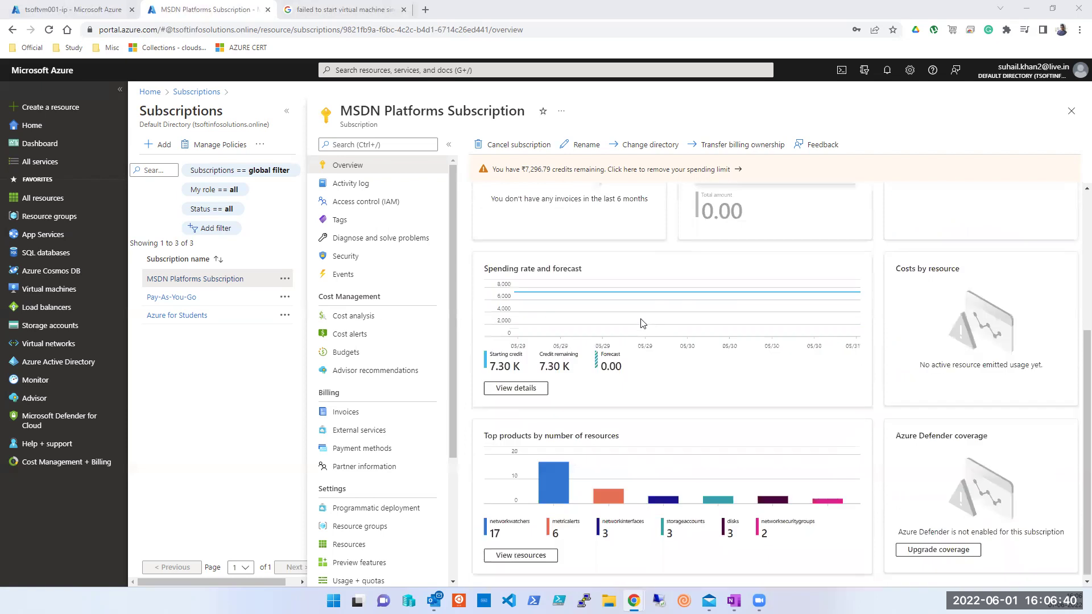
{"action": "left_click", "coordinate": [353, 312]}
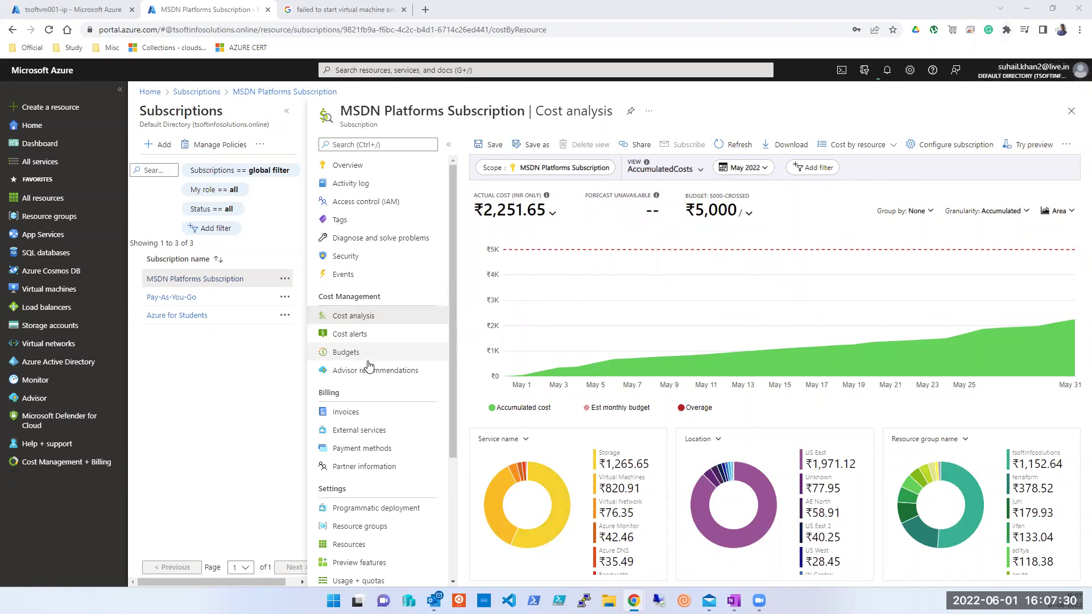
{"action": "left_click", "coordinate": [341, 166]}
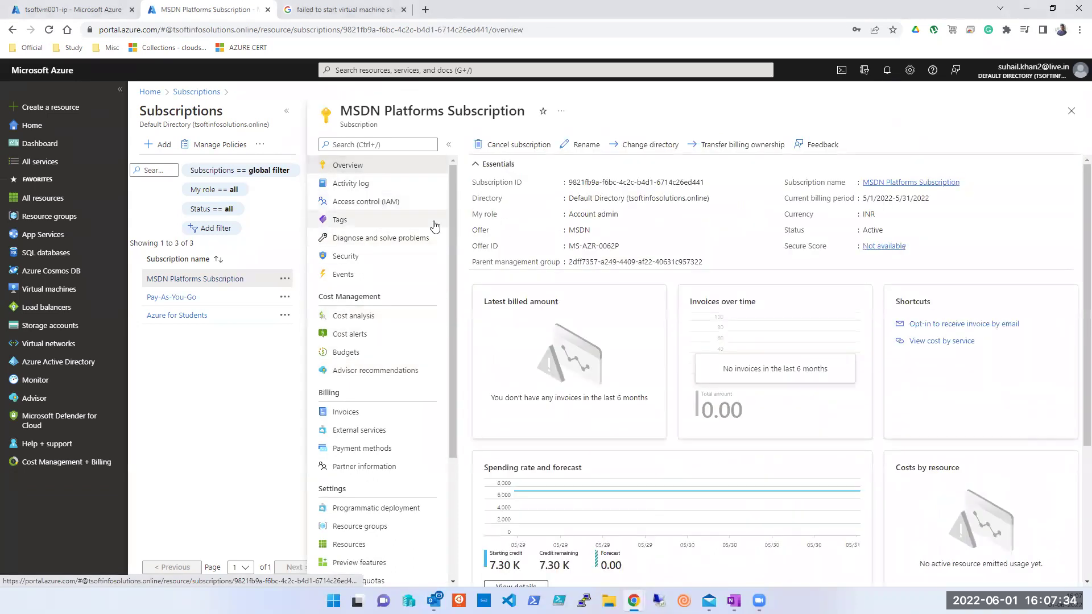
{"action": "left_click", "coordinate": [1071, 112]}
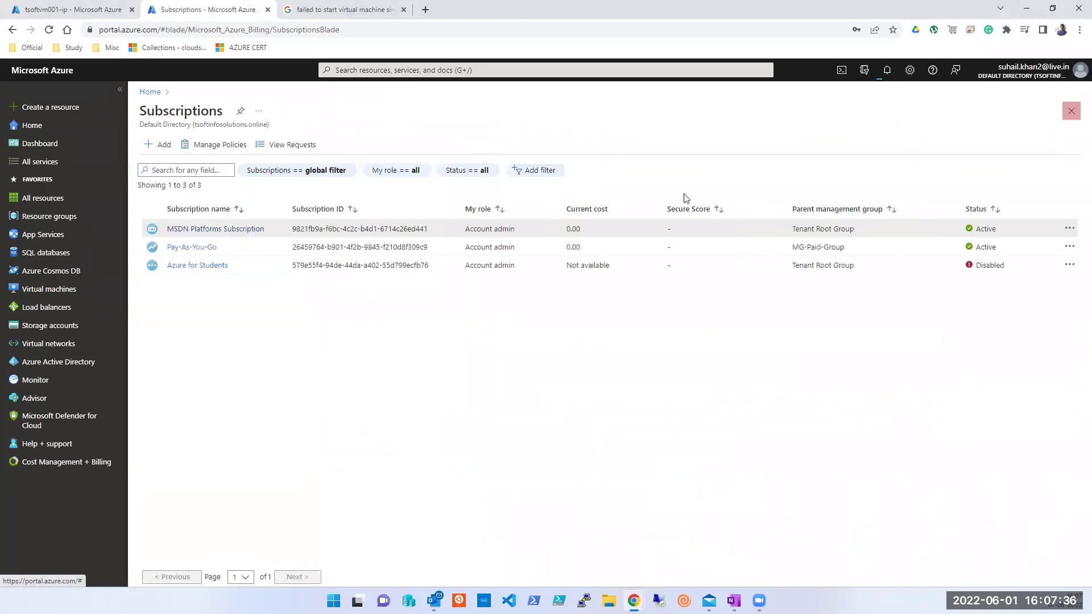
Return to the list of virtual machines and check the notification for the tsoftvm001 deletion
{"action": "left_click", "coordinate": [24, 127]}
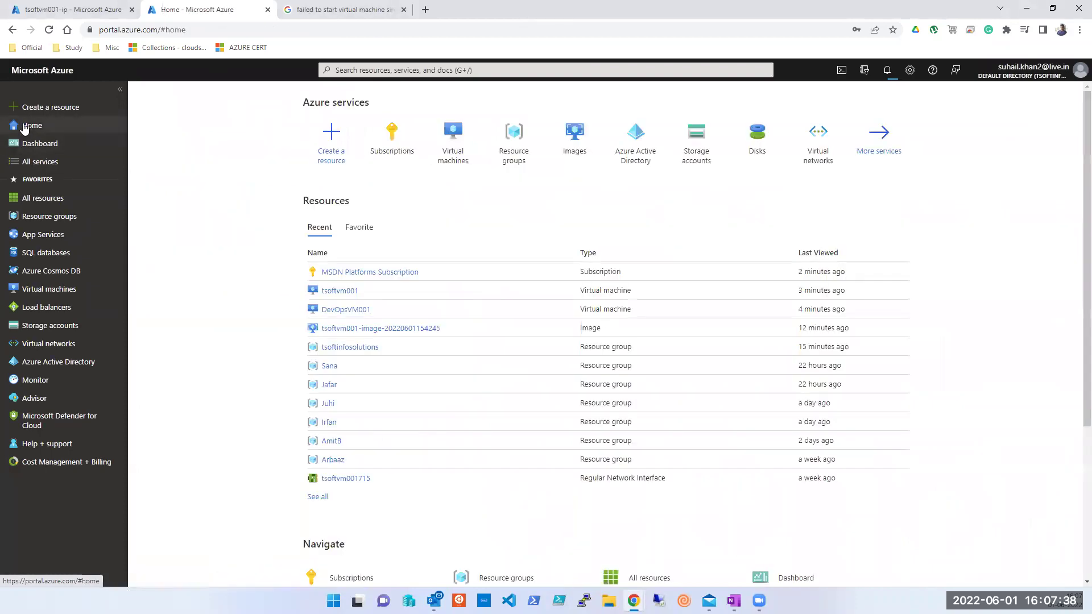
{"action": "left_click", "coordinate": [455, 158]}
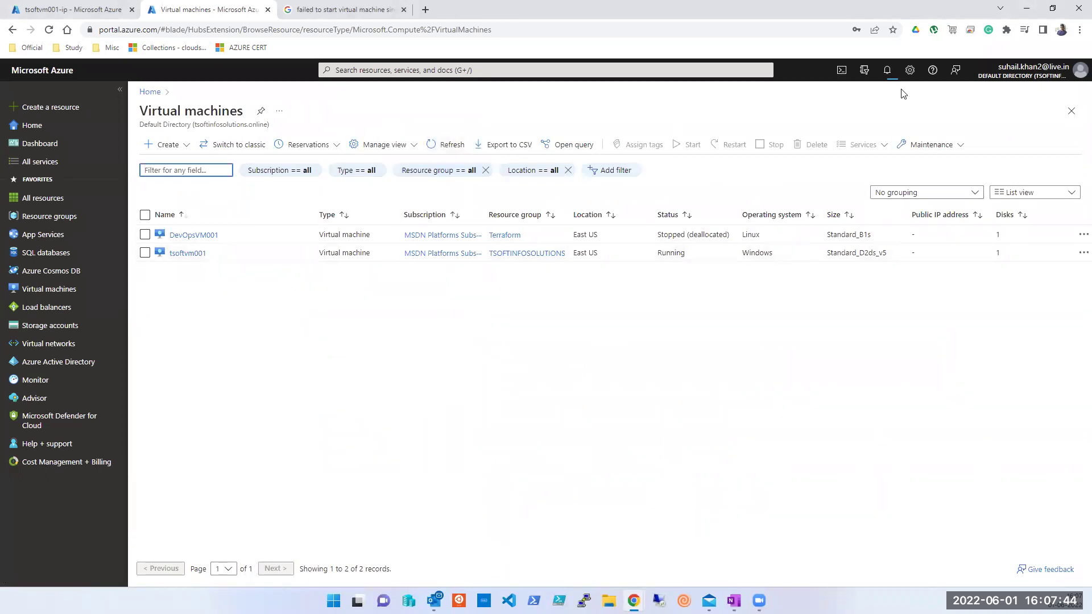
{"action": "left_click", "coordinate": [887, 70]}
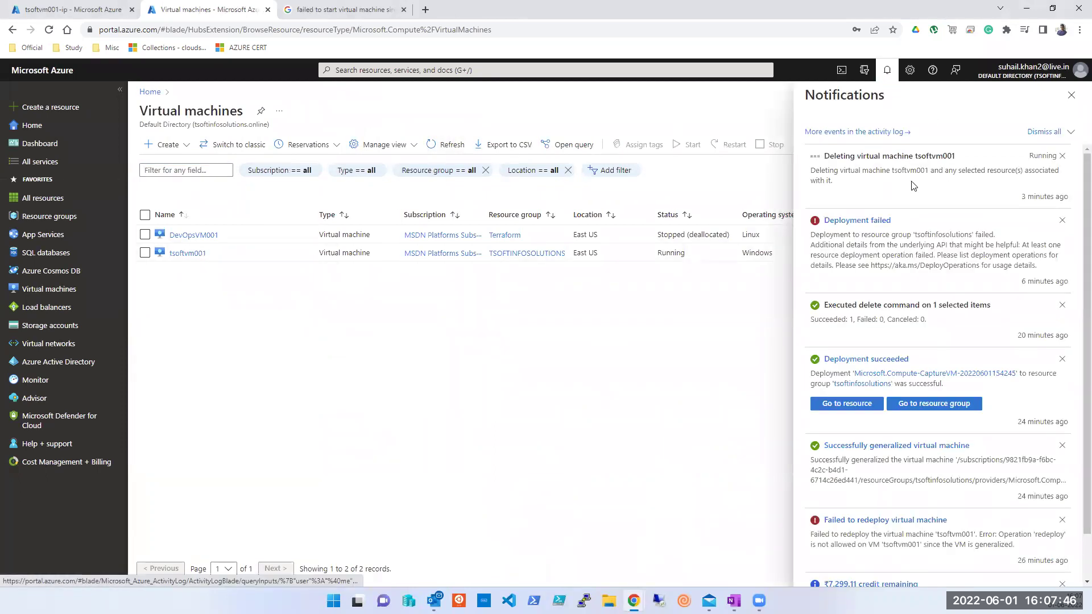
Open DevOpsVM001 and examine its size, networking, availability zone and scale set properties
{"action": "left_click", "coordinate": [182, 235]}
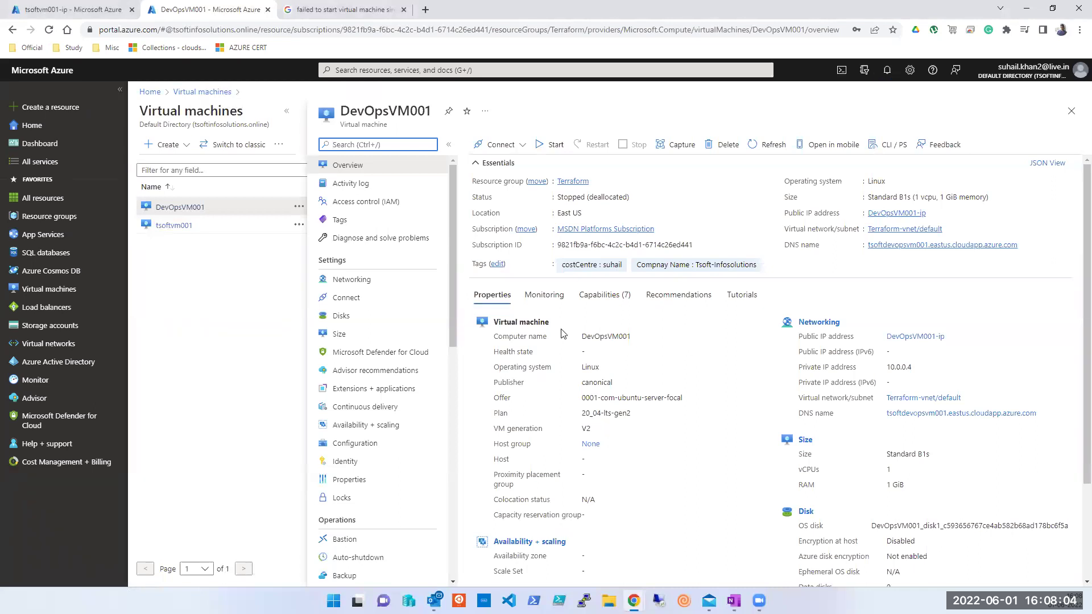
{"action": "scroll", "coordinate": [572, 324], "scroll_direction": "down", "scroll_amount": 3}
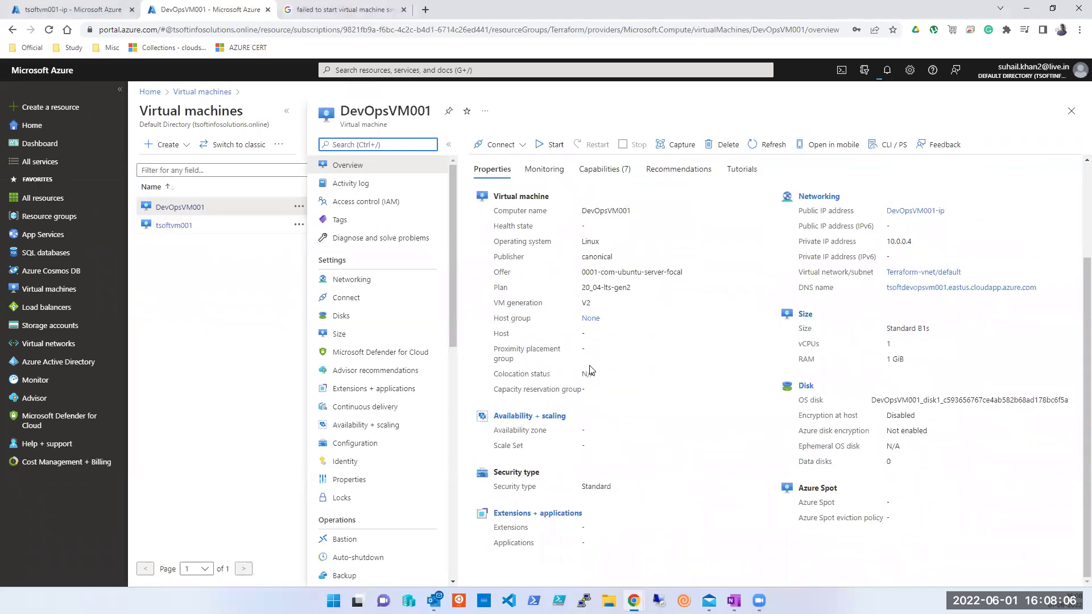
{"action": "left_click", "coordinate": [890, 362]}
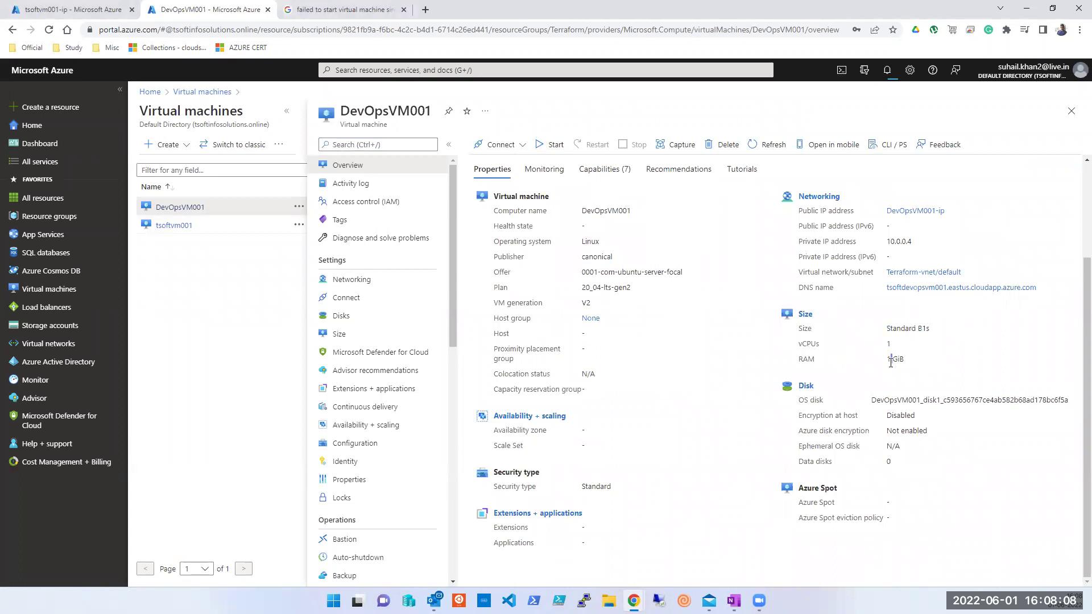
{"action": "double_click", "coordinate": [902, 330]}
{"action": "double_click", "coordinate": [849, 242]}
{"action": "triple_click", "coordinate": [506, 435]}
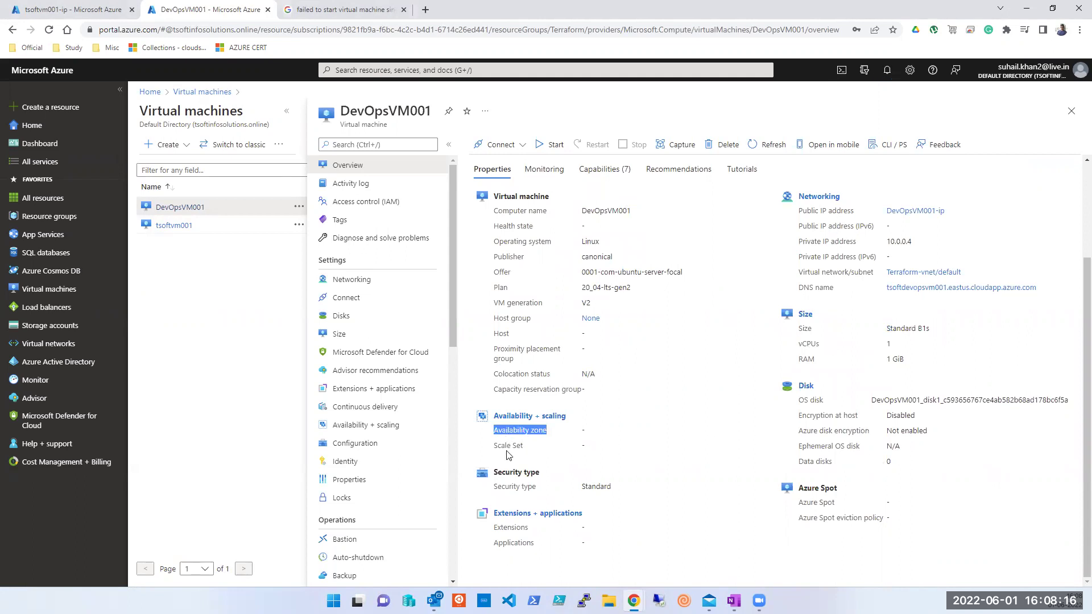
{"action": "double_click", "coordinate": [506, 452]}
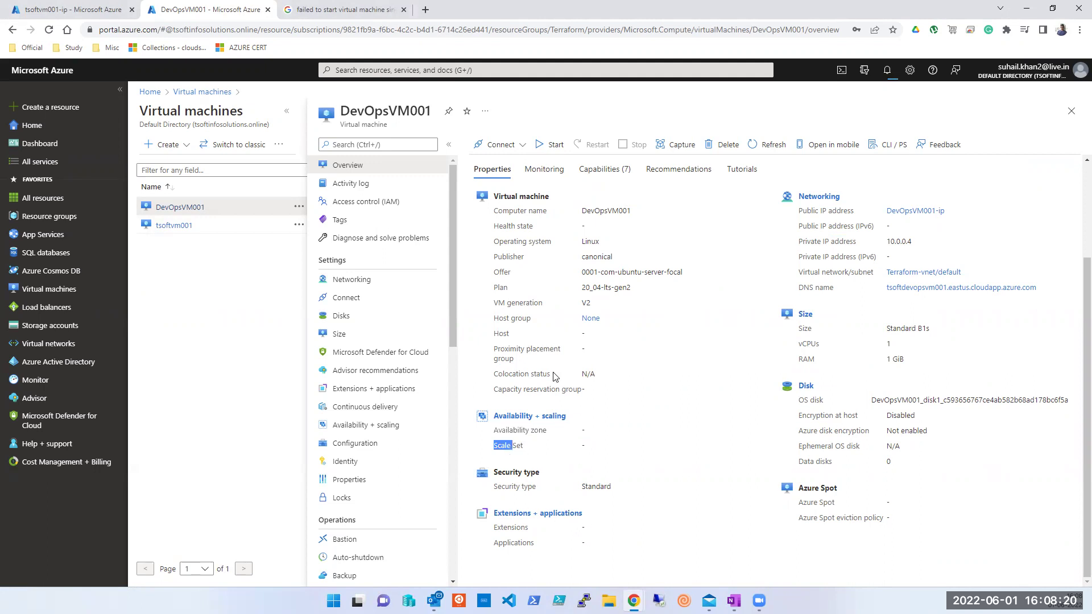
{"action": "scroll", "coordinate": [596, 486], "scroll_direction": "up", "scroll_amount": 2}
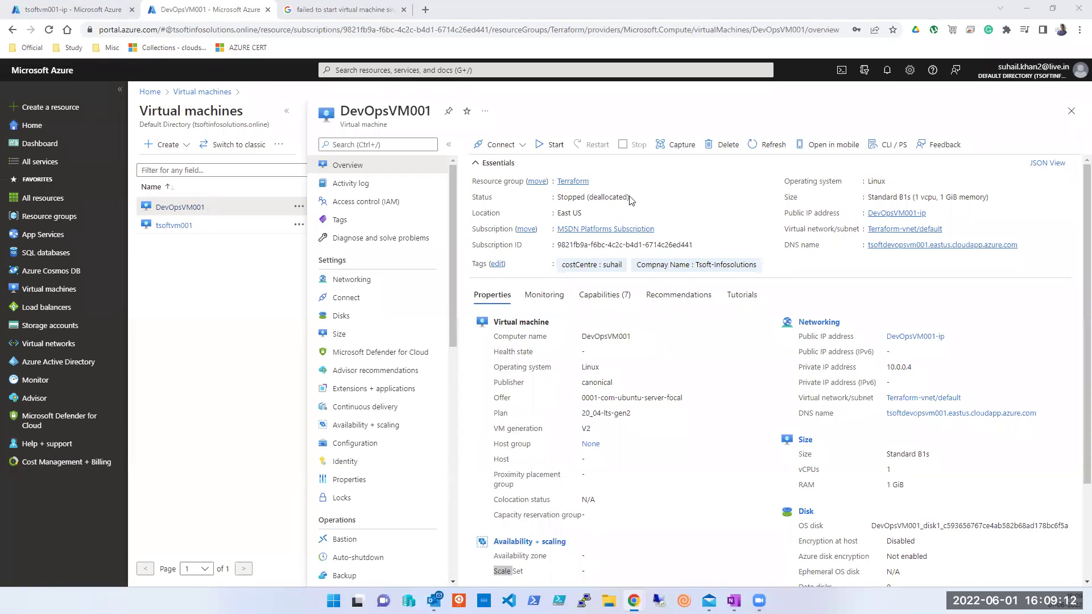
Re-examine the scale set and availability zone entries of DevOpsVM001, along with its essentials
{"action": "scroll", "coordinate": [538, 428], "scroll_direction": "down", "scroll_amount": 2}
{"action": "triple_click", "coordinate": [505, 455]}
{"action": "triple_click", "coordinate": [543, 441]}
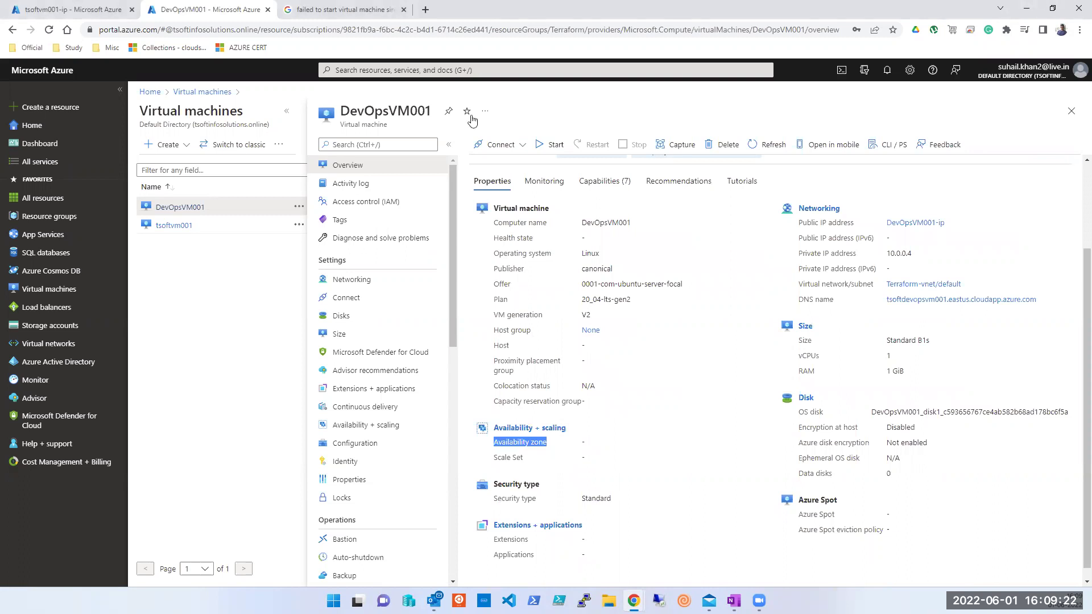
{"action": "left_click", "coordinate": [503, 24]}
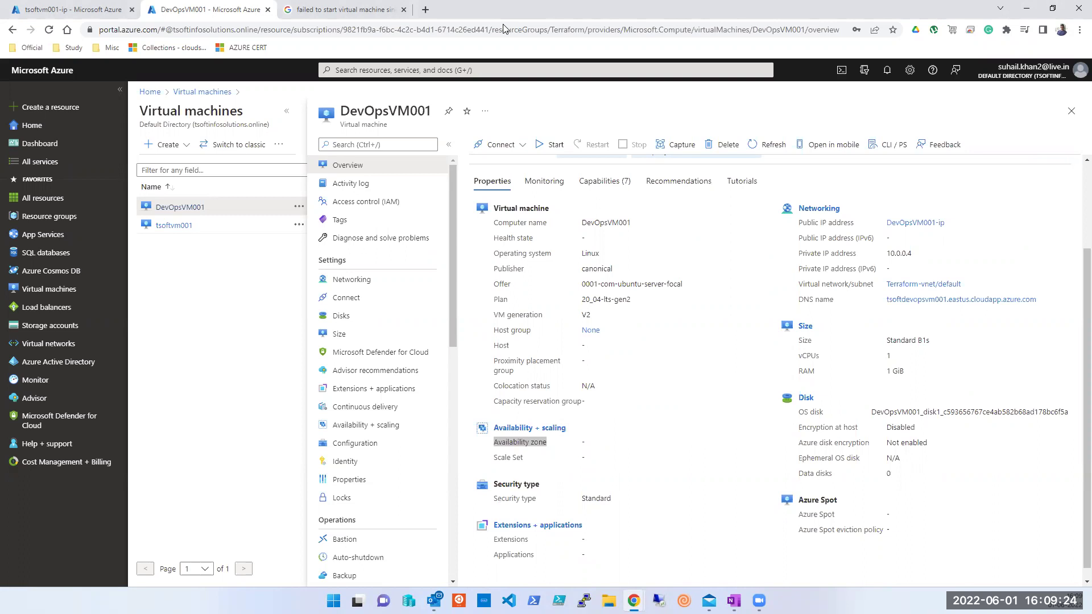
{"action": "scroll", "coordinate": [568, 448], "scroll_direction": "up", "scroll_amount": 2}
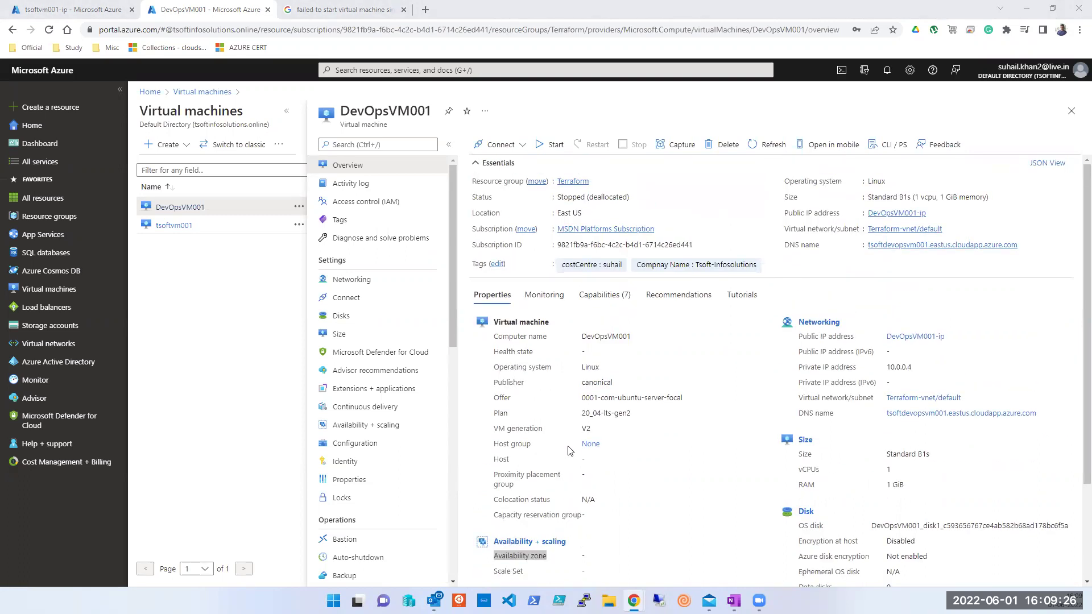
{"action": "scroll", "coordinate": [567, 445], "scroll_direction": "down", "scroll_amount": 2}
{"action": "scroll", "coordinate": [533, 480], "scroll_direction": "up", "scroll_amount": 2}
{"action": "mouse_move", "coordinate": [592, 215]}
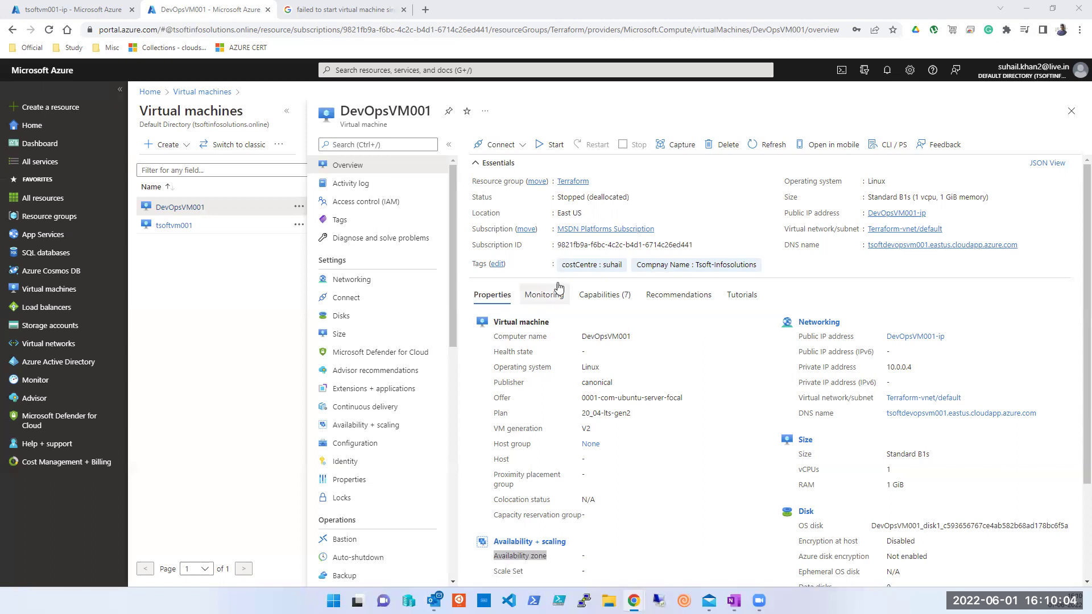
Open the activity log of DevOpsVM001, try an Event initiated by filter with a user's account, and remove that filter
{"action": "left_click", "coordinate": [325, 186]}
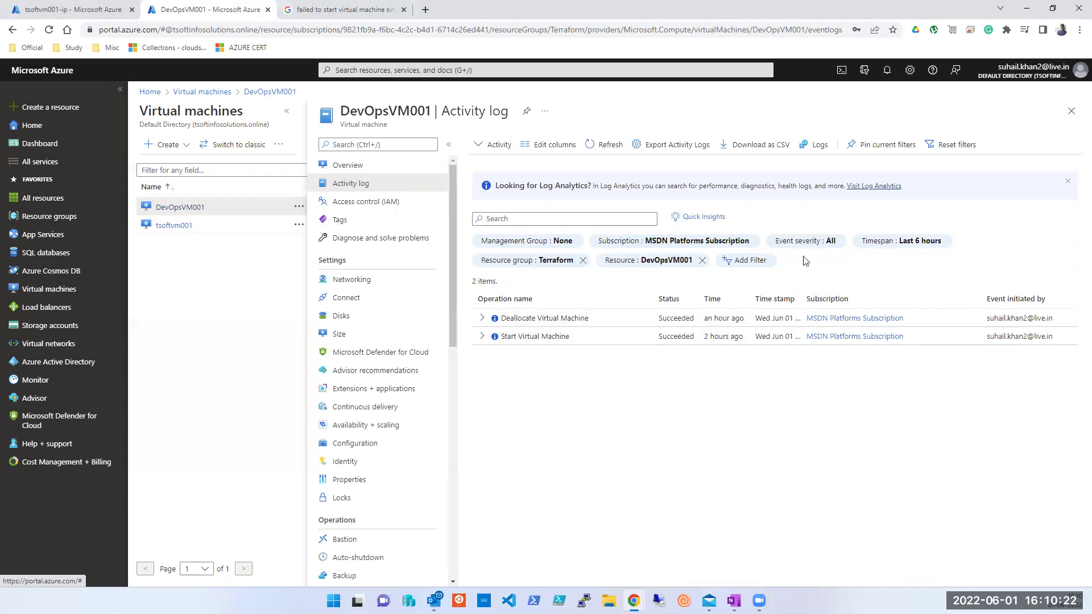
{"action": "left_click", "coordinate": [743, 260]}
{"action": "left_click", "coordinate": [826, 262]}
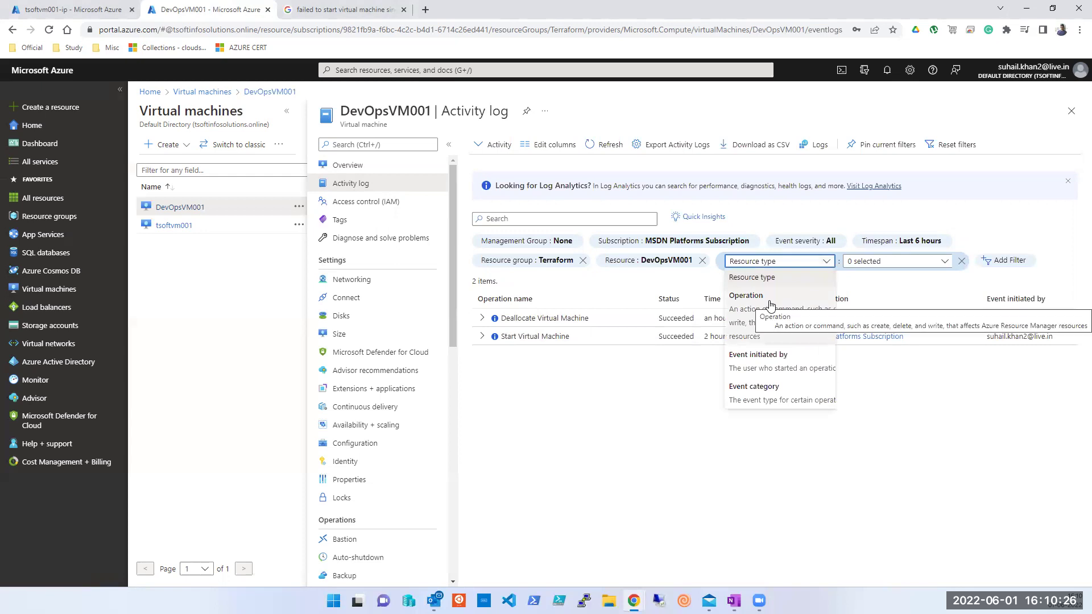
{"action": "left_click", "coordinate": [786, 356]}
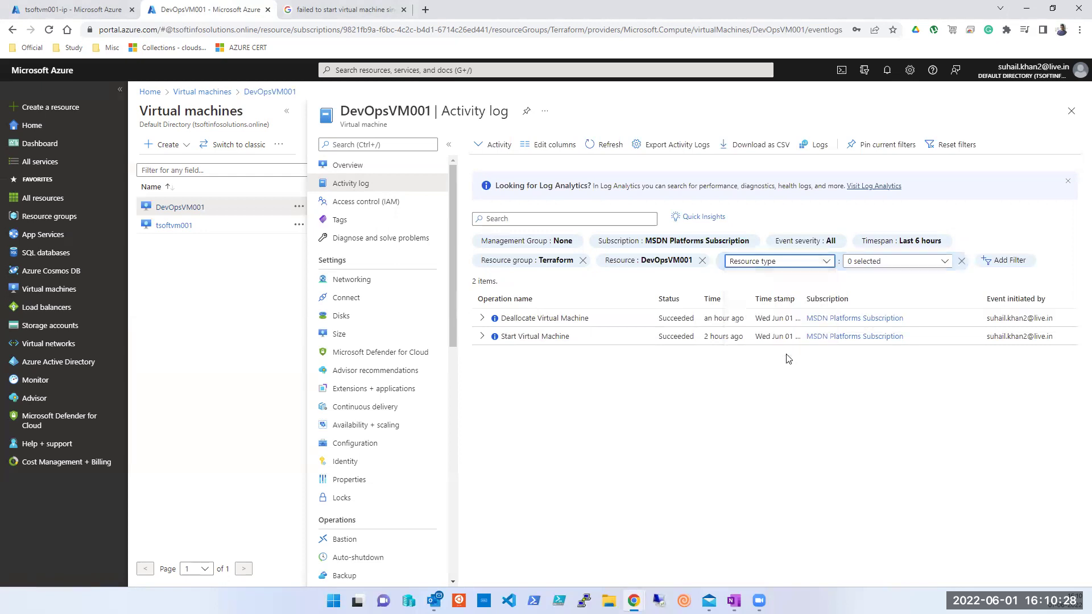
{"action": "left_click", "coordinate": [894, 262]}
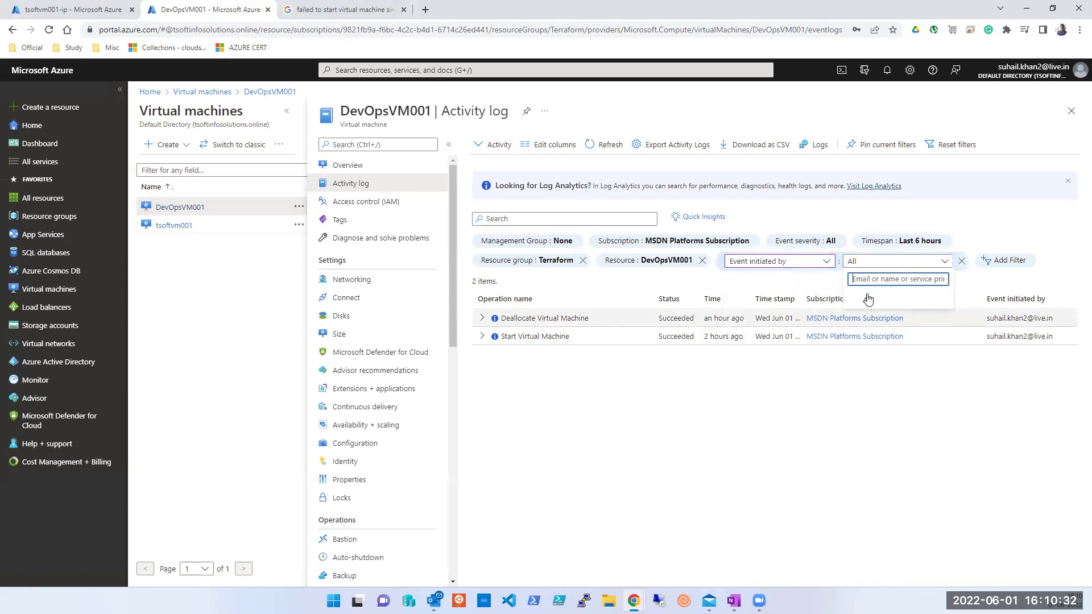
{"action": "type", "text": "suhao"}
{"action": "key", "text": "BackSpace"}
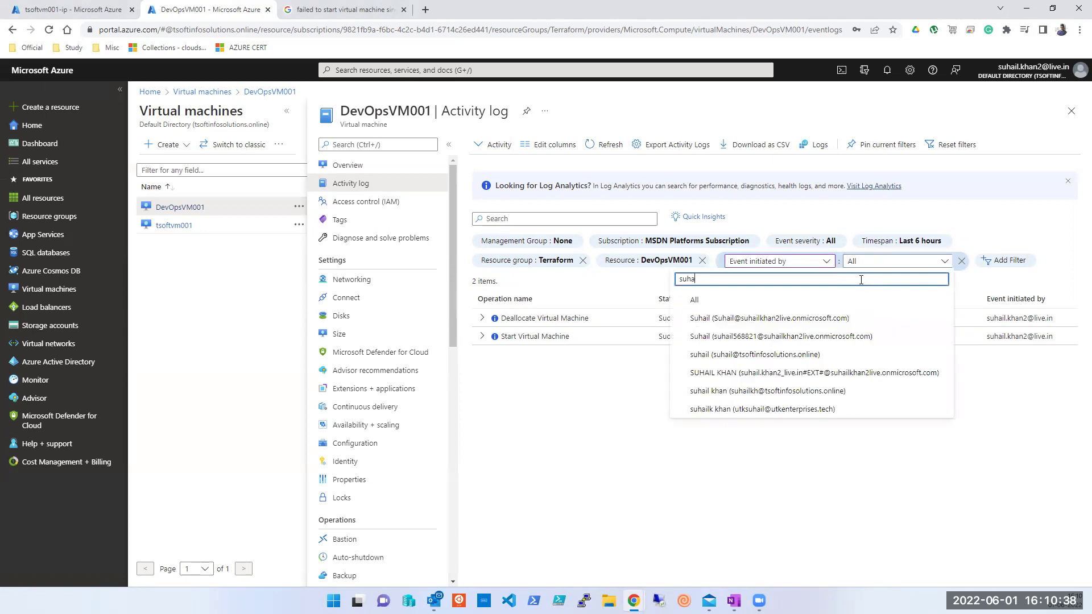
{"action": "left_click", "coordinate": [744, 393]}
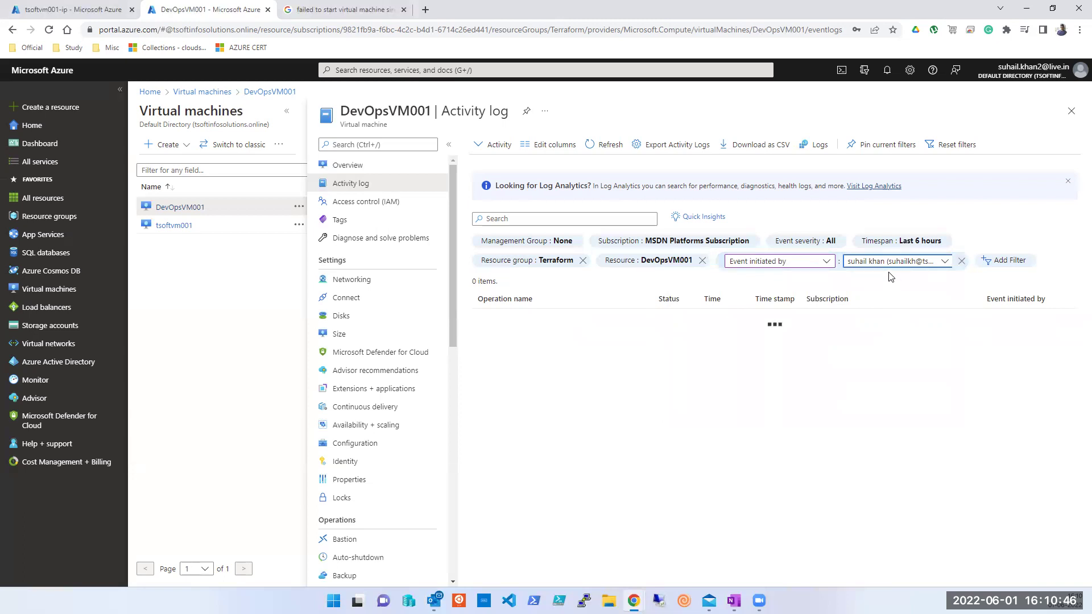
{"action": "left_click", "coordinate": [961, 262]}
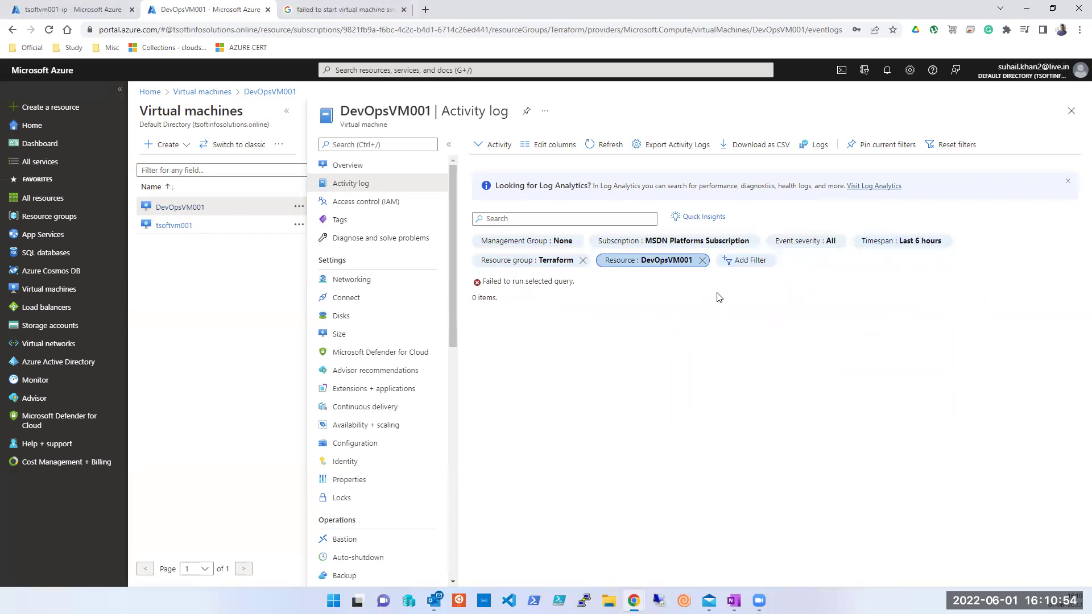
Try to set a custom activity log timespan starting on 04/30/2020
{"action": "left_click", "coordinate": [928, 242]}
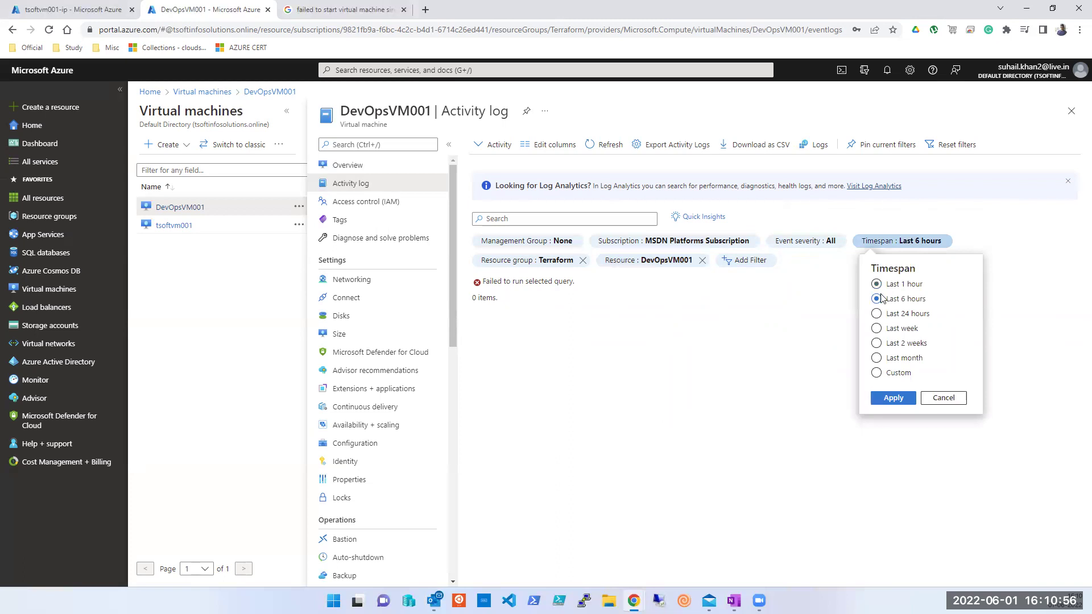
{"action": "left_click", "coordinate": [876, 372]}
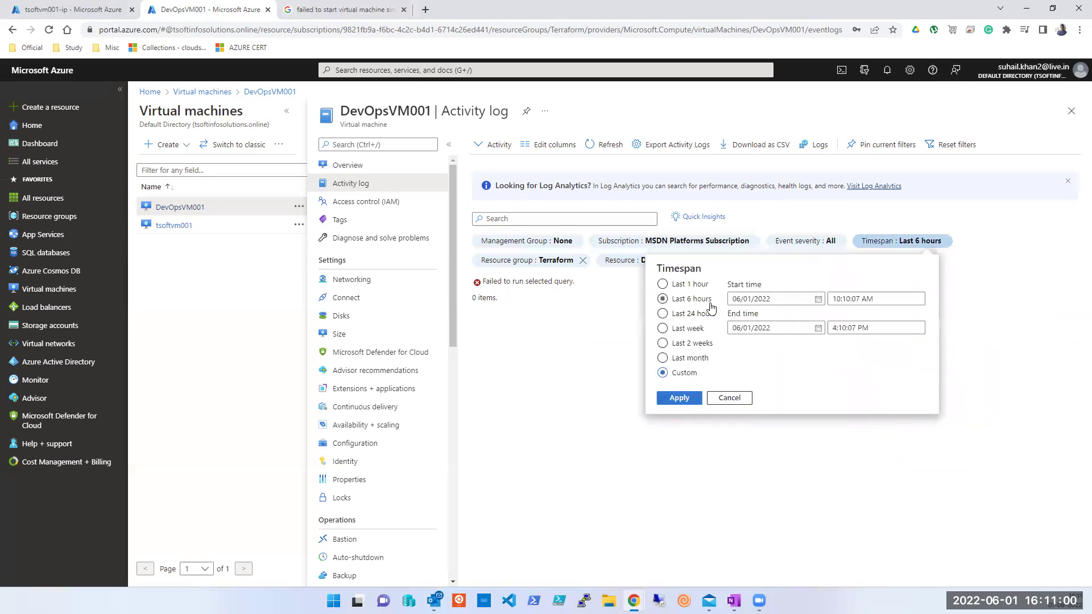
{"action": "left_click", "coordinate": [818, 299]}
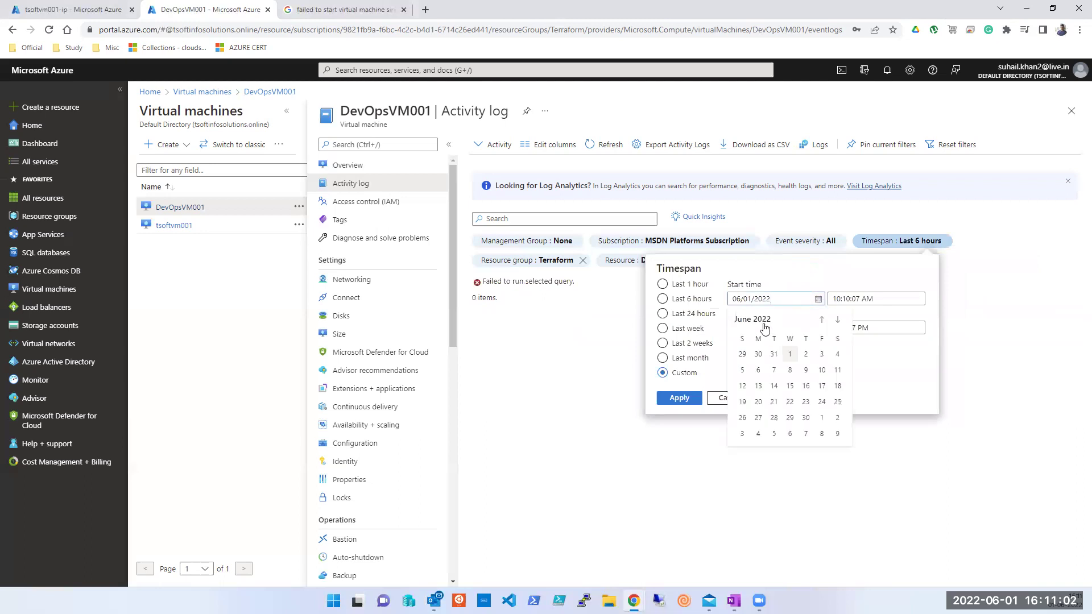
{"action": "double_click", "coordinate": [822, 320]}
{"action": "triple_click", "coordinate": [821, 320]}
{"action": "double_click", "coordinate": [821, 320]}
{"action": "double_click", "coordinate": [822, 320]}
{"action": "triple_click", "coordinate": [821, 320]}
{"action": "triple_click", "coordinate": [822, 320]}
{"action": "triple_click", "coordinate": [822, 321]}
{"action": "double_click", "coordinate": [821, 320]}
{"action": "double_click", "coordinate": [822, 320]}
{"action": "triple_click", "coordinate": [822, 320]}
{"action": "left_click", "coordinate": [807, 353]}
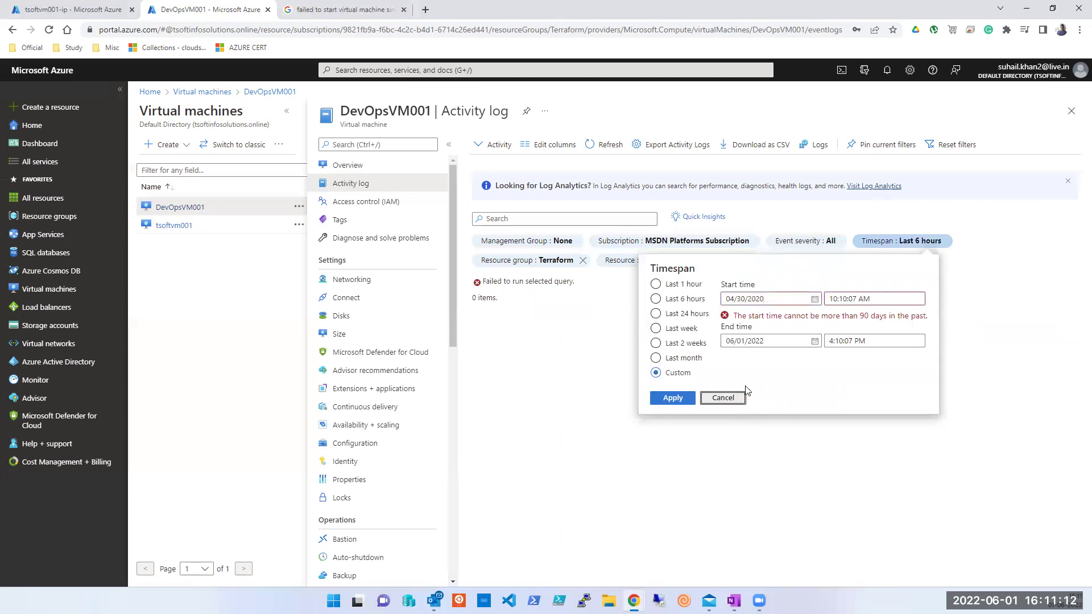
{"action": "left_click", "coordinate": [730, 400]}
Set the activity log timespan to Last month and look through the listed operations
{"action": "left_click", "coordinate": [942, 243]}
{"action": "left_click", "coordinate": [876, 357]}
{"action": "left_click", "coordinate": [891, 399]}
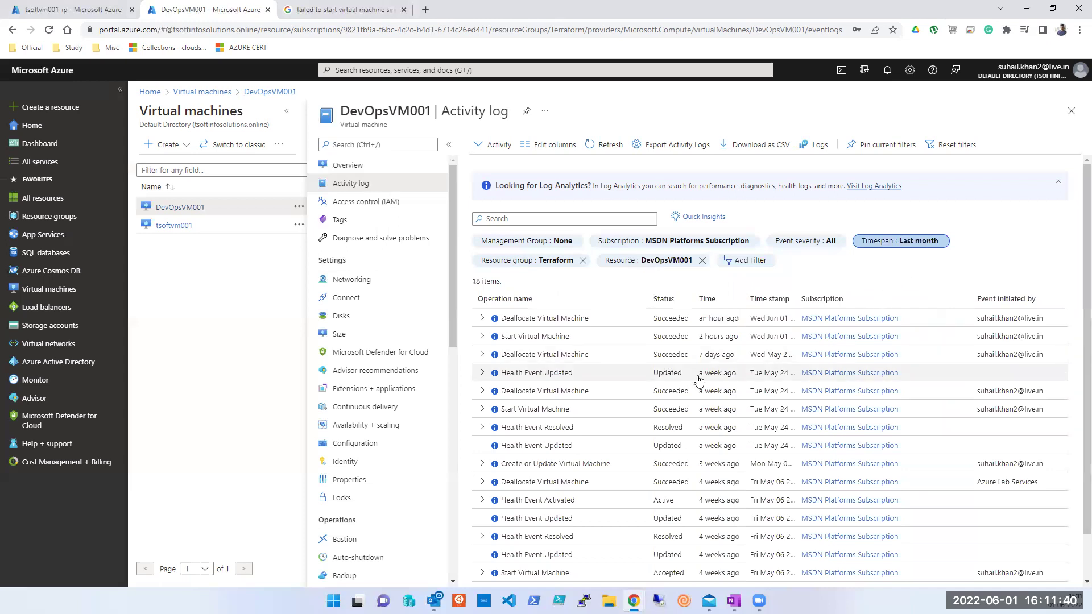
{"action": "scroll", "coordinate": [704, 398], "scroll_direction": "down", "scroll_amount": 1}
{"action": "scroll", "coordinate": [715, 451], "scroll_direction": "up", "scroll_amount": 1}
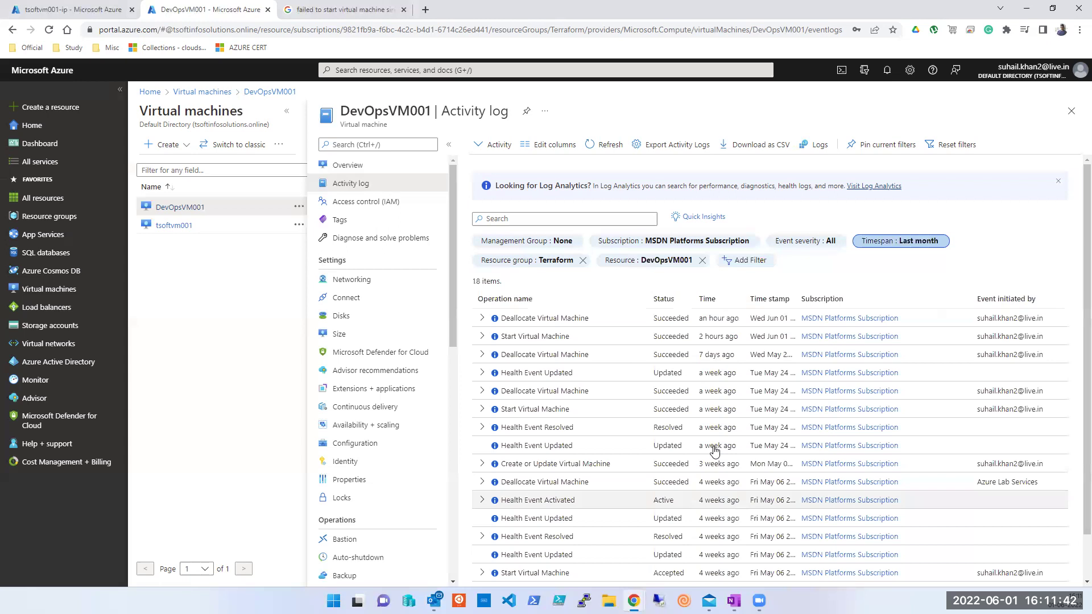
{"action": "scroll", "coordinate": [711, 432], "scroll_direction": "down", "scroll_amount": 1}
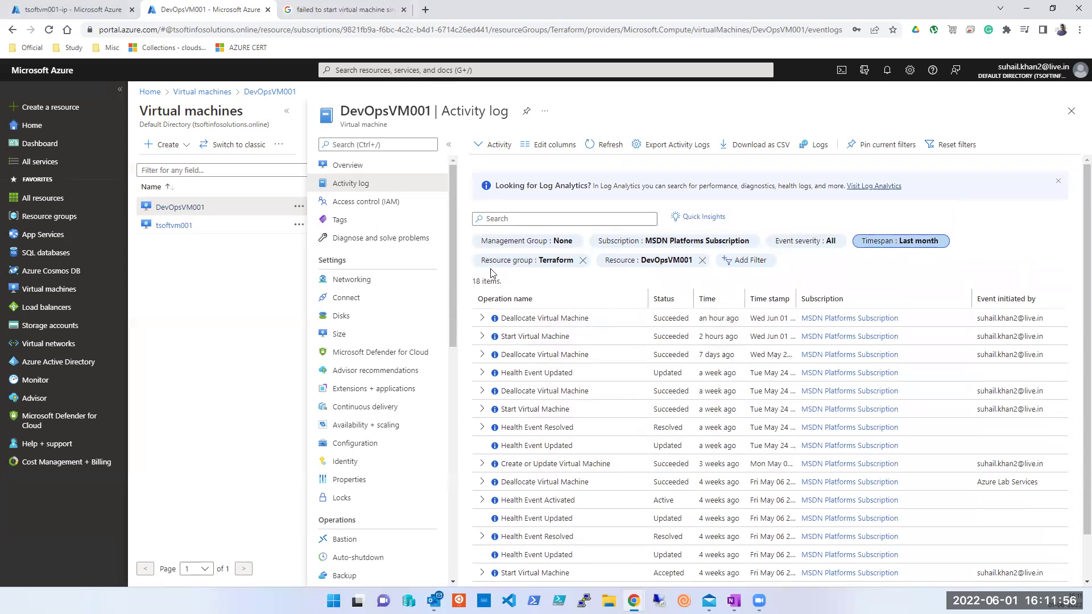
Review the access control, tags, and common problem categories for diagnosing DevOpsVM001
{"action": "left_click", "coordinate": [359, 205]}
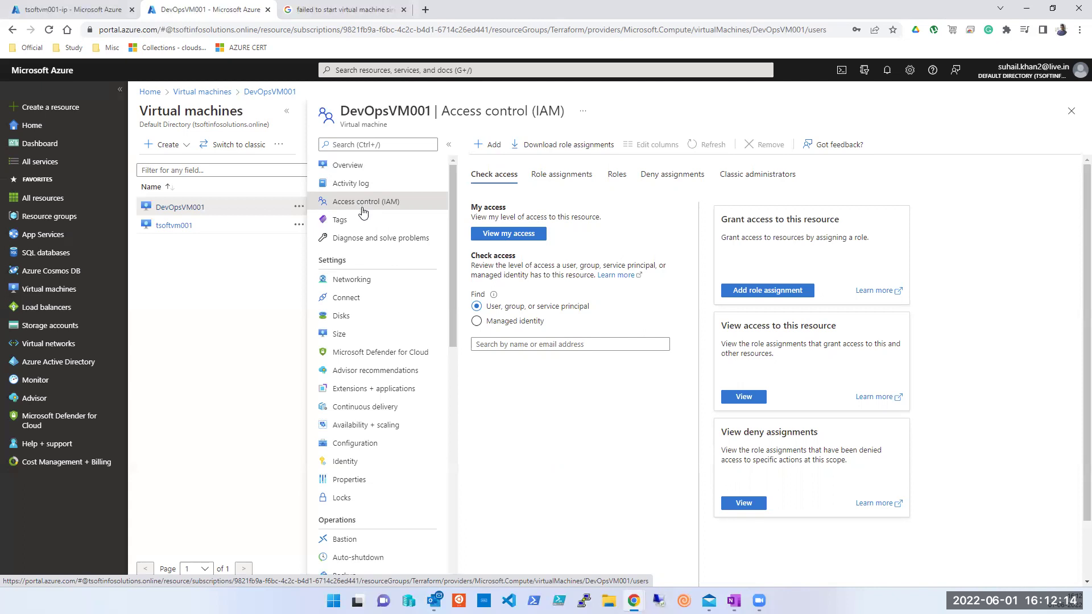
{"action": "left_click", "coordinate": [336, 225]}
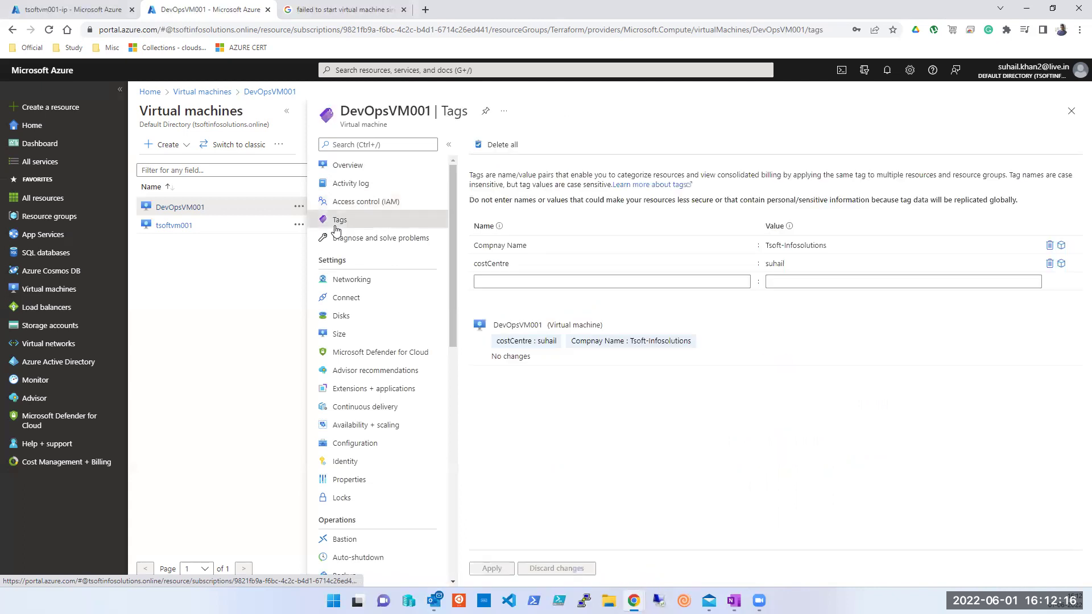
{"action": "left_click", "coordinate": [370, 240]}
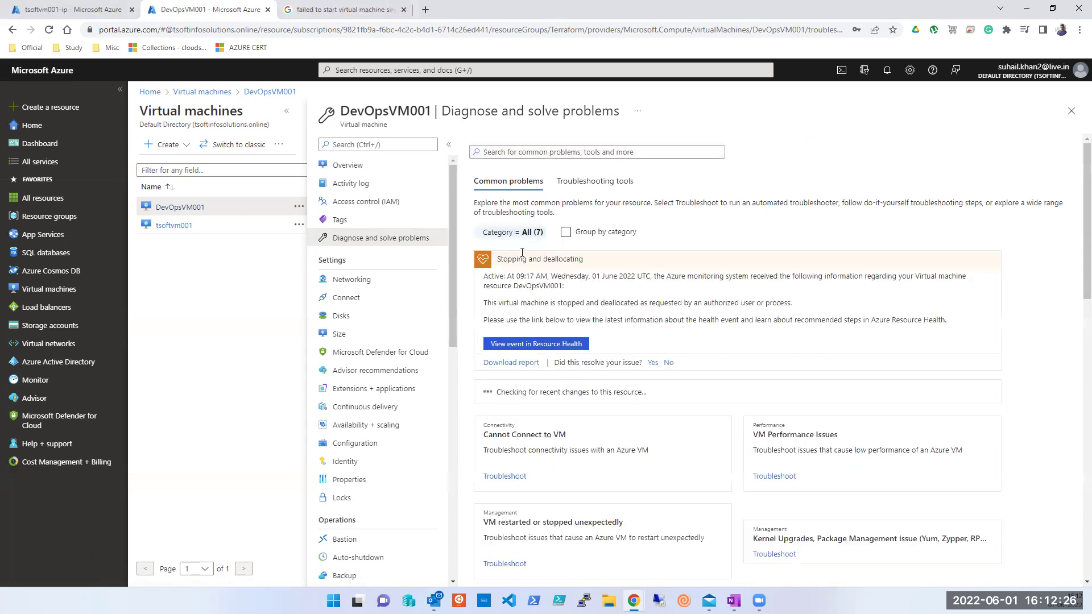
{"action": "scroll", "coordinate": [537, 421], "scroll_direction": "down", "scroll_amount": 2}
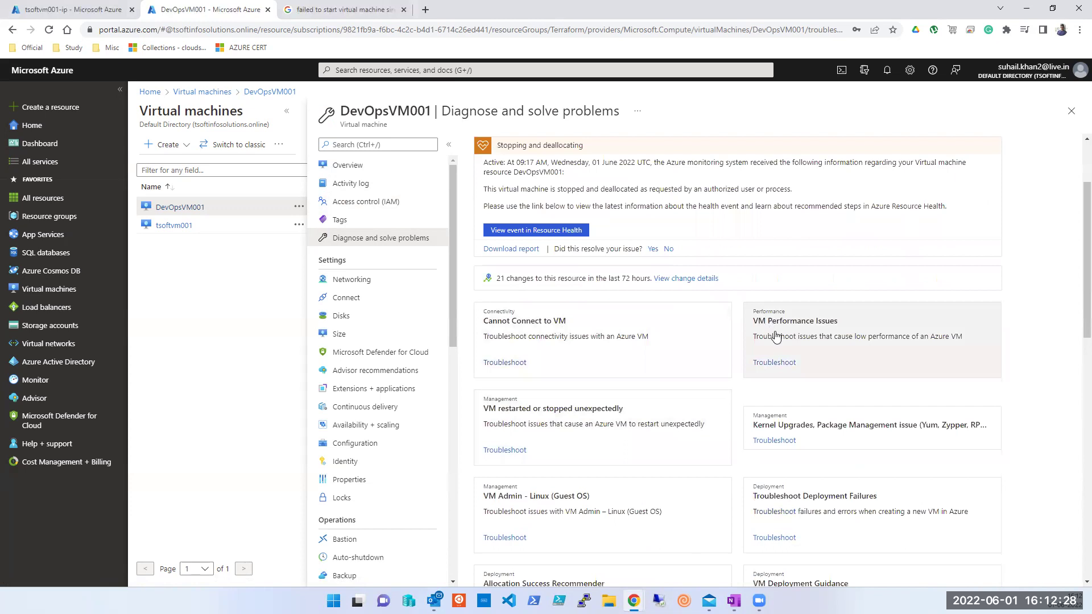
{"action": "scroll", "coordinate": [787, 353], "scroll_direction": "down", "scroll_amount": 2}
{"action": "scroll", "coordinate": [784, 402], "scroll_direction": "down", "scroll_amount": 3}
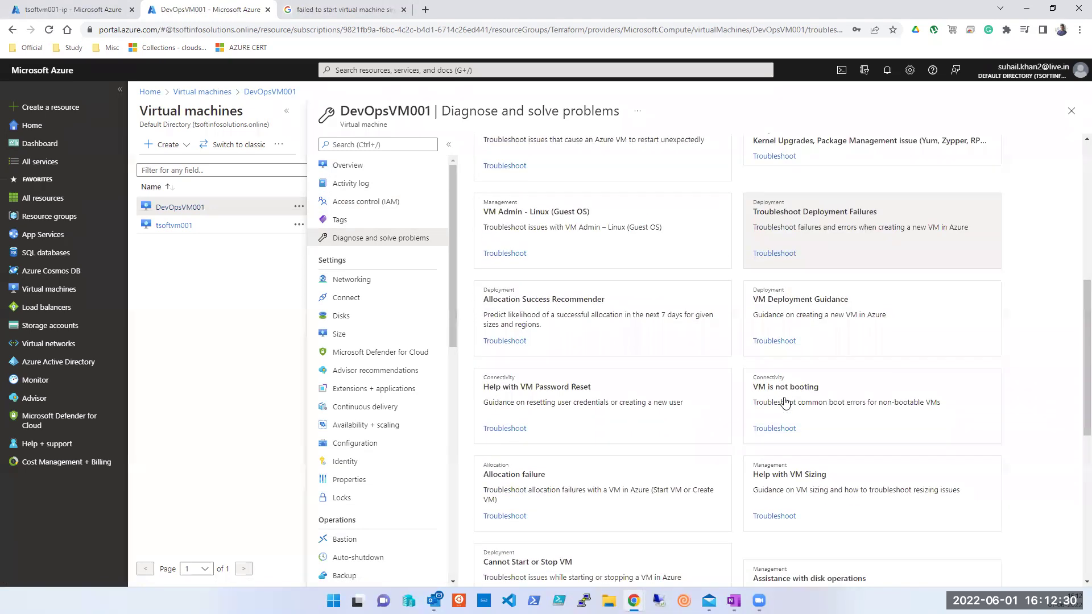
Read the VM password reset guidance, view the Reset password or SSH key form, and return to the list of common problems
{"action": "left_click", "coordinate": [533, 394]}
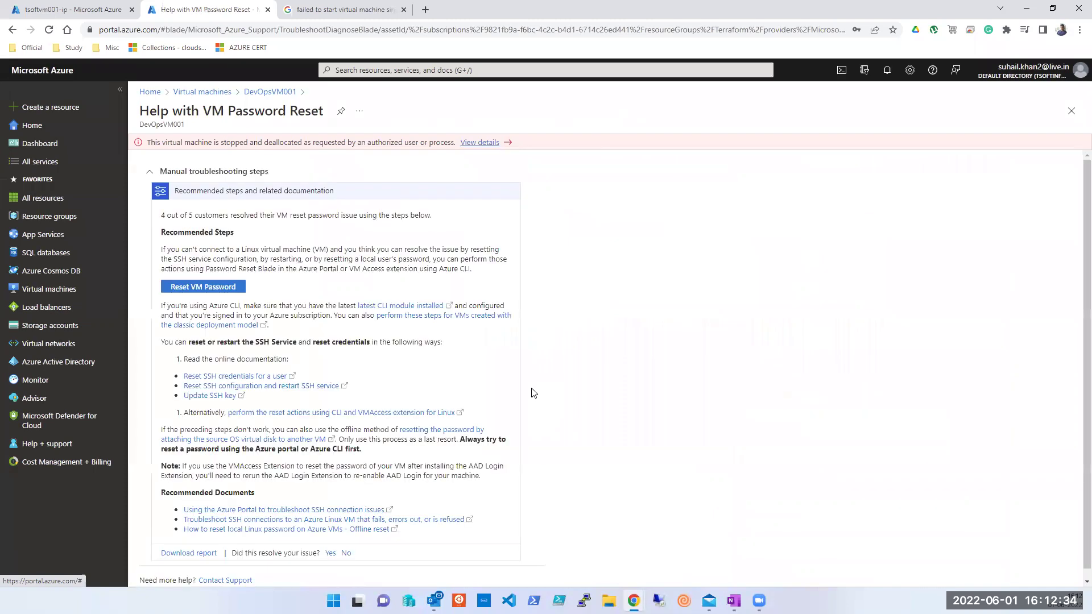
{"action": "scroll", "coordinate": [526, 393], "scroll_direction": "down", "scroll_amount": 1}
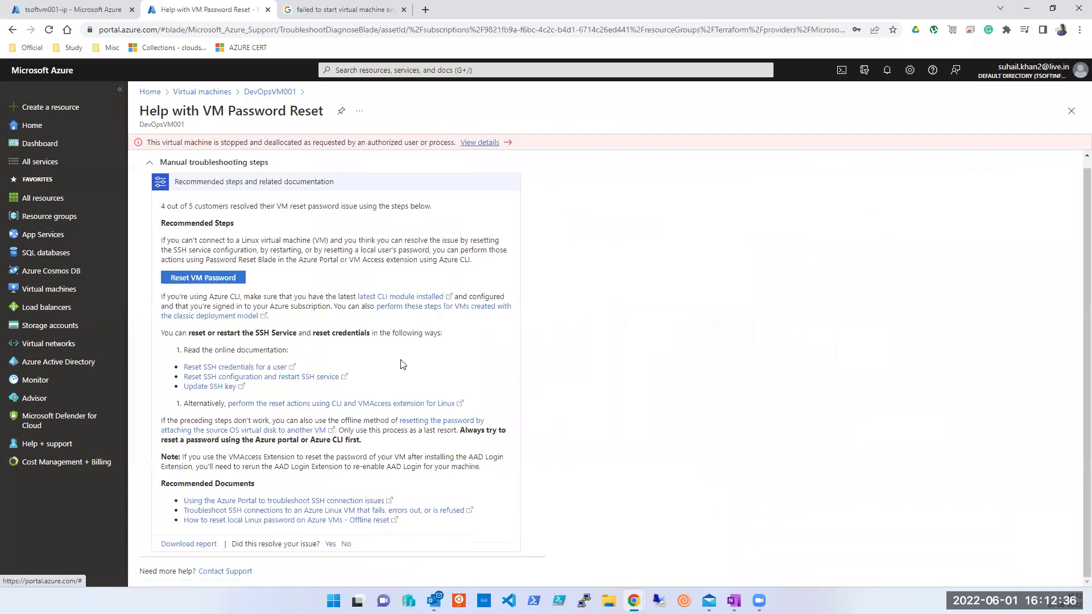
{"action": "left_click", "coordinate": [189, 279]}
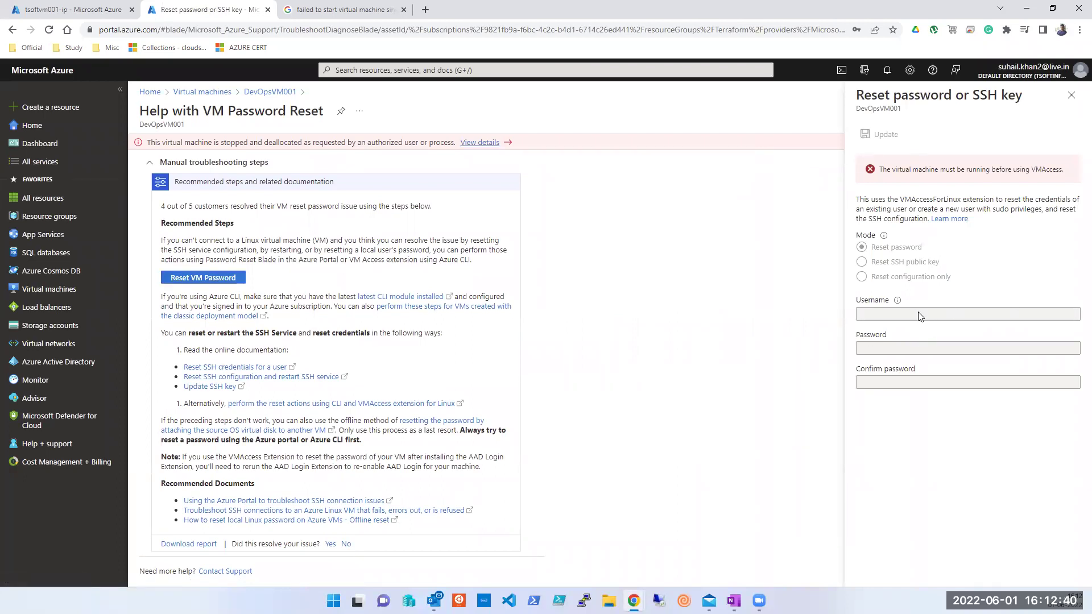
{"action": "left_click", "coordinate": [1071, 96]}
{"action": "left_click", "coordinate": [1071, 110]}
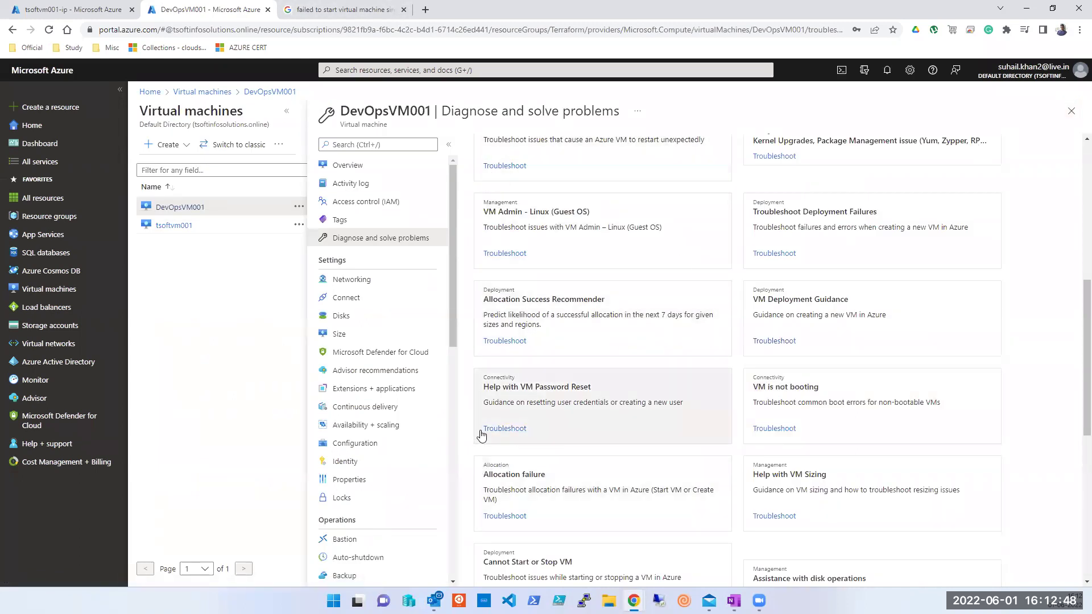
Look through the remaining troubleshooting topics, down to Azure Features and Migrating and Move
{"action": "scroll", "coordinate": [781, 414], "scroll_direction": "down", "scroll_amount": 4}
{"action": "scroll", "coordinate": [781, 414], "scroll_direction": "down", "scroll_amount": 3}
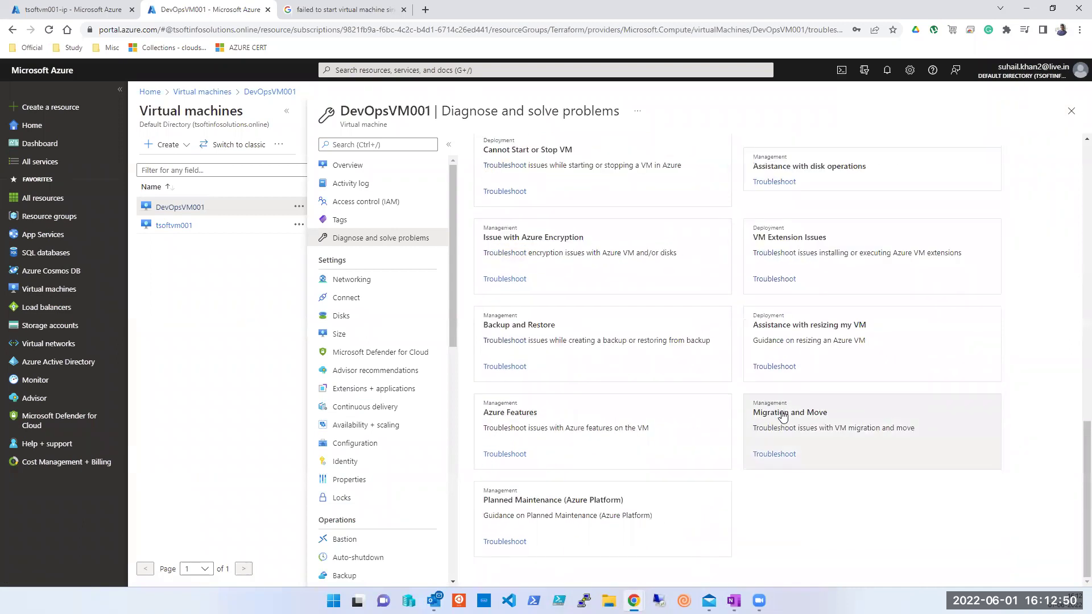
{"action": "scroll", "coordinate": [698, 421], "scroll_direction": "up", "scroll_amount": 7}
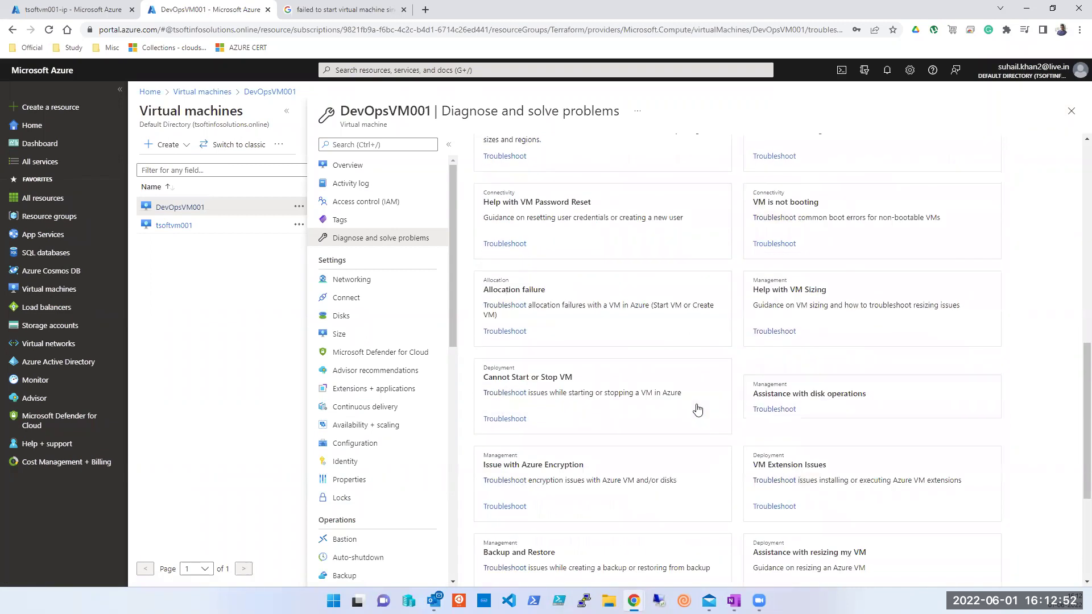
{"action": "scroll", "coordinate": [698, 408], "scroll_direction": "down", "scroll_amount": 5}
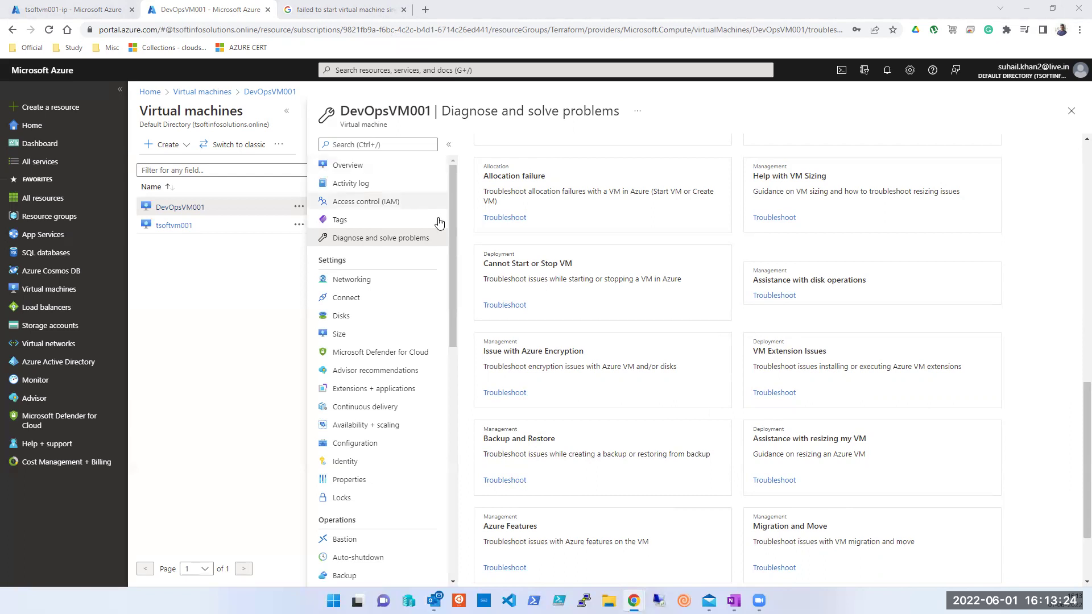
{"action": "scroll", "coordinate": [377, 290], "scroll_direction": "down", "scroll_amount": 3}
{"action": "scroll", "coordinate": [378, 290], "scroll_direction": "up", "scroll_amount": 3}
Examine the networking settings of DevOpsVM001, covering inbound and outbound port rules, application security groups and load balancing
{"action": "left_click", "coordinate": [363, 285]}
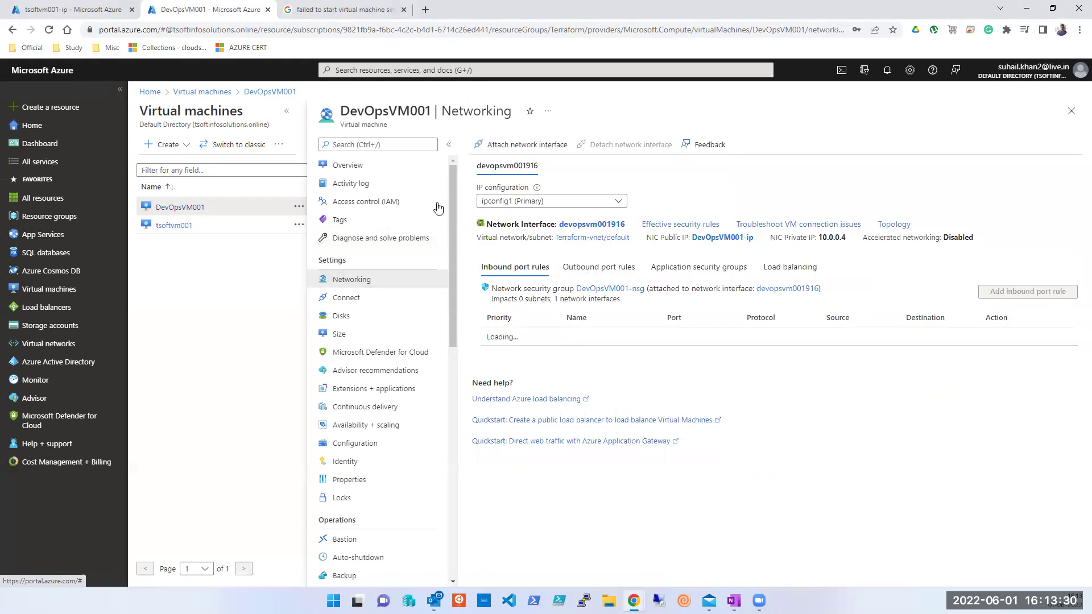
{"action": "left_click", "coordinate": [368, 169]}
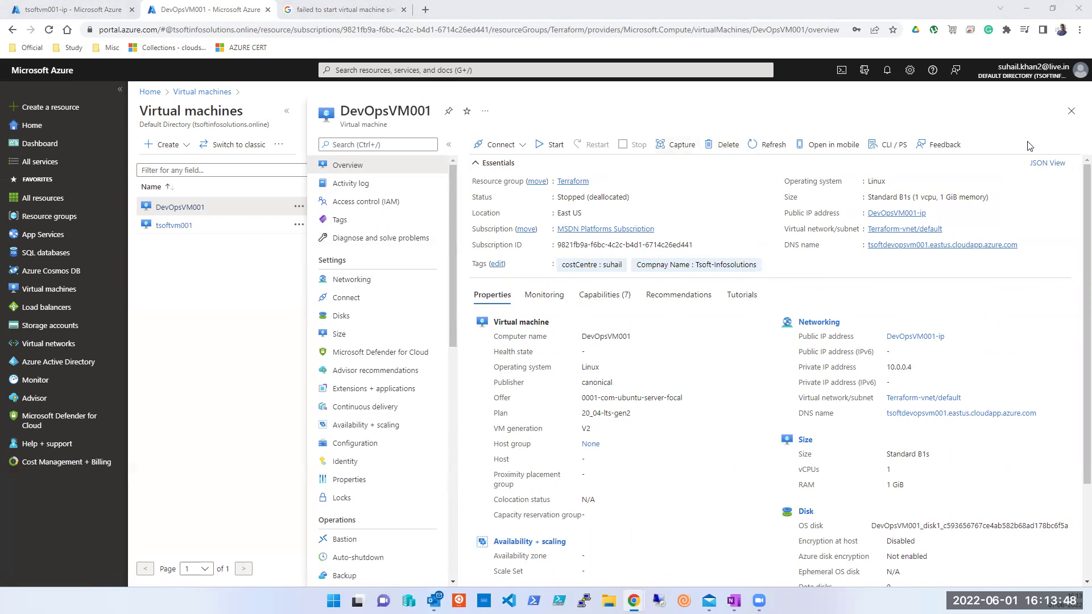
{"action": "left_click", "coordinate": [364, 285]}
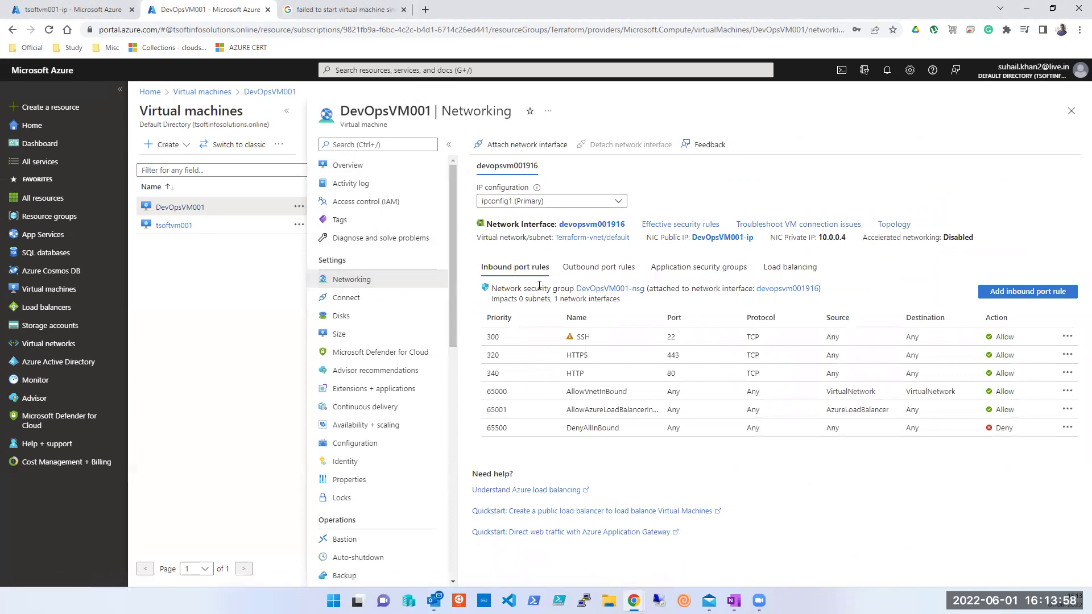
{"action": "left_click", "coordinate": [604, 270]}
{"action": "left_click", "coordinate": [691, 268]}
{"action": "left_click", "coordinate": [811, 268]}
{"action": "left_click", "coordinate": [512, 270]}
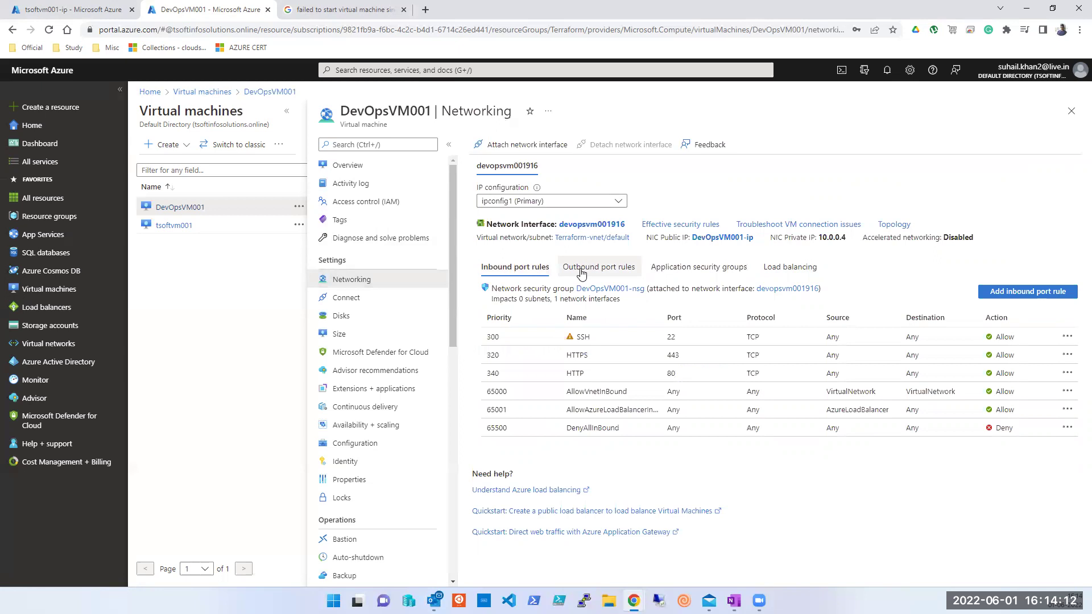
Revisit the DevOpsVM001 overview and return to its inbound port rules
{"action": "left_click", "coordinate": [347, 165]}
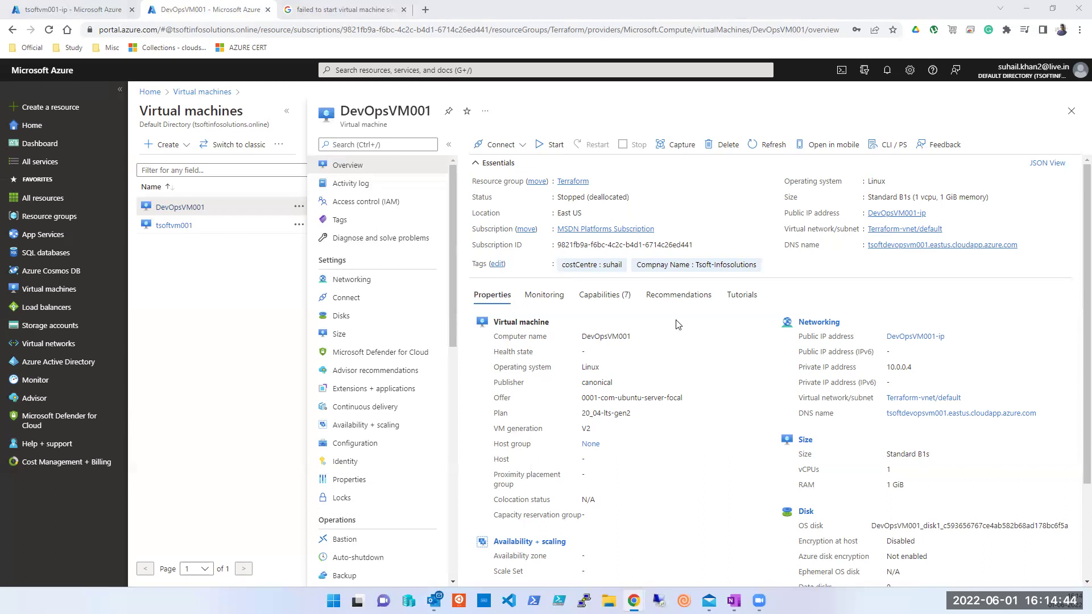
{"action": "left_click", "coordinate": [352, 279]}
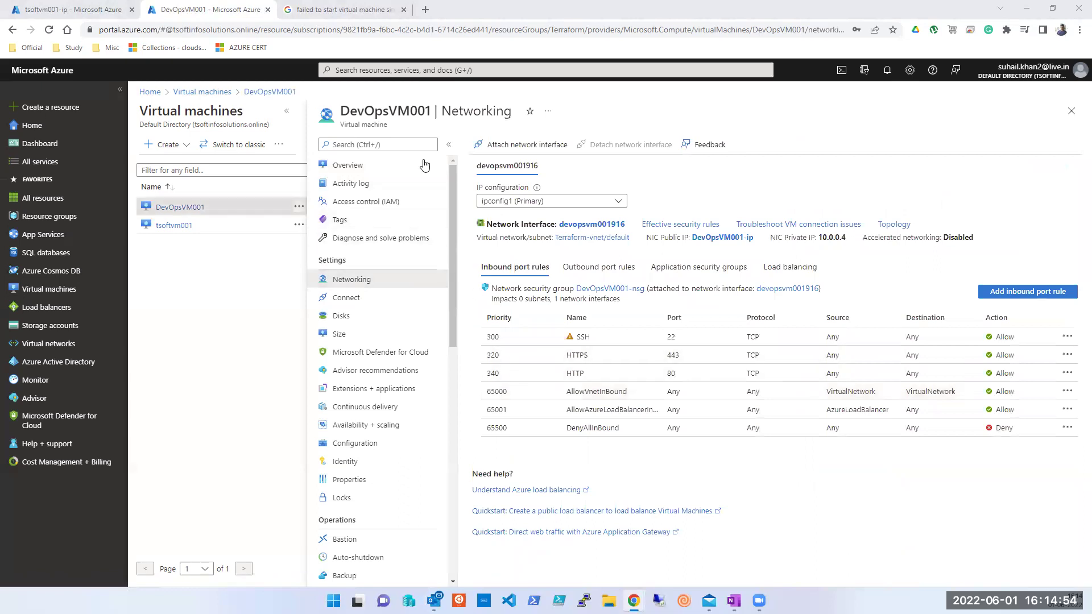
{"action": "left_click", "coordinate": [87, 8]}
{"action": "left_click", "coordinate": [163, 10]}
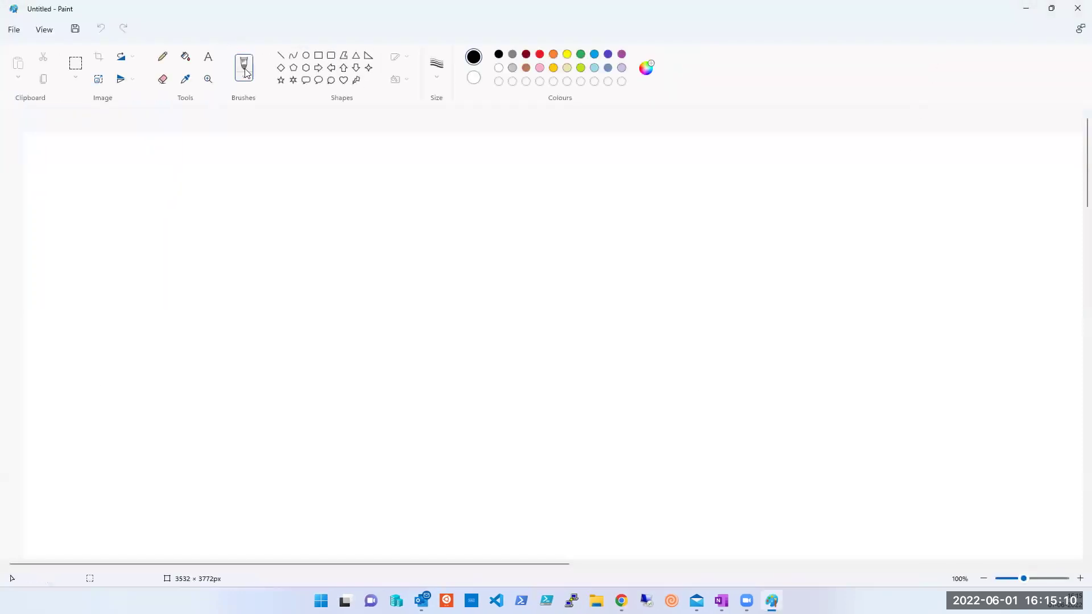
Switch to Paint and draw a large rounded rectangle with an upright rectangle about 109 × 314 px below its right end
{"action": "left_click", "coordinate": [331, 55]}
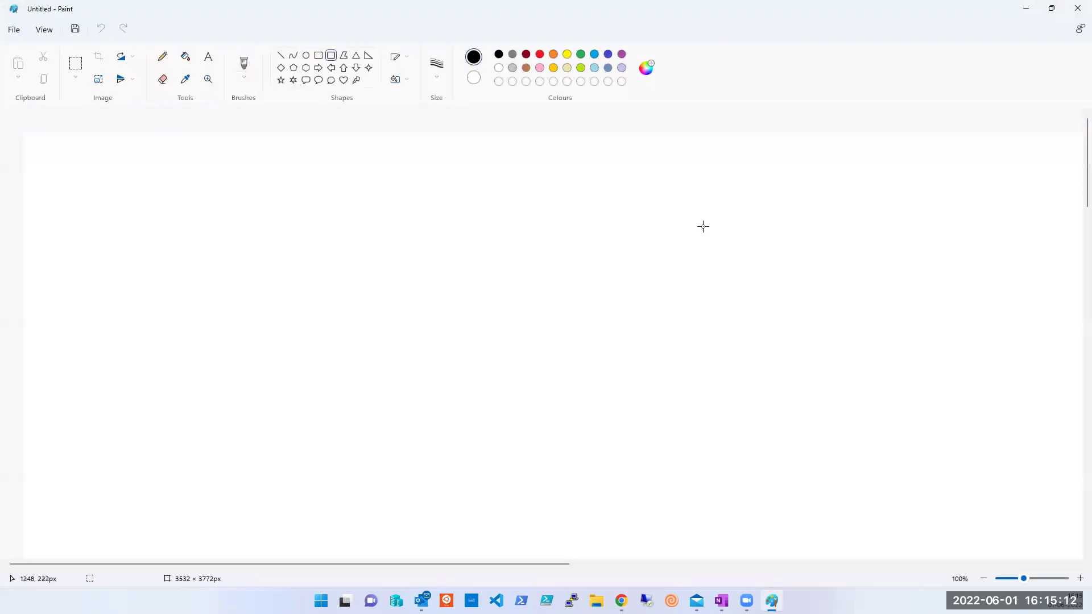
{"action": "left_click_drag", "start_coordinate": [628, 166], "coordinate": [920, 530]}
{"action": "left_click", "coordinate": [990, 358]}
{"action": "left_click", "coordinate": [319, 55]}
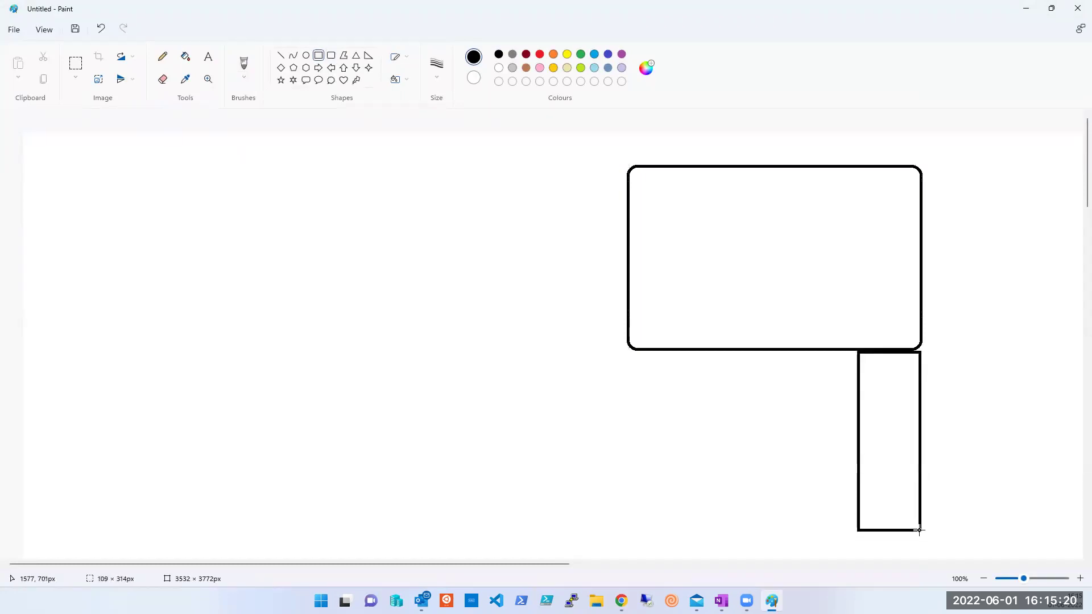
Add a text box about 268 × 221 px beside the shapes, with the lines "MOtherboard" and "RAM, ROM"
{"action": "left_click", "coordinate": [967, 365]}
{"action": "left_click", "coordinate": [208, 56]}
{"action": "left_click_drag", "start_coordinate": [344, 216], "coordinate": [507, 345]}
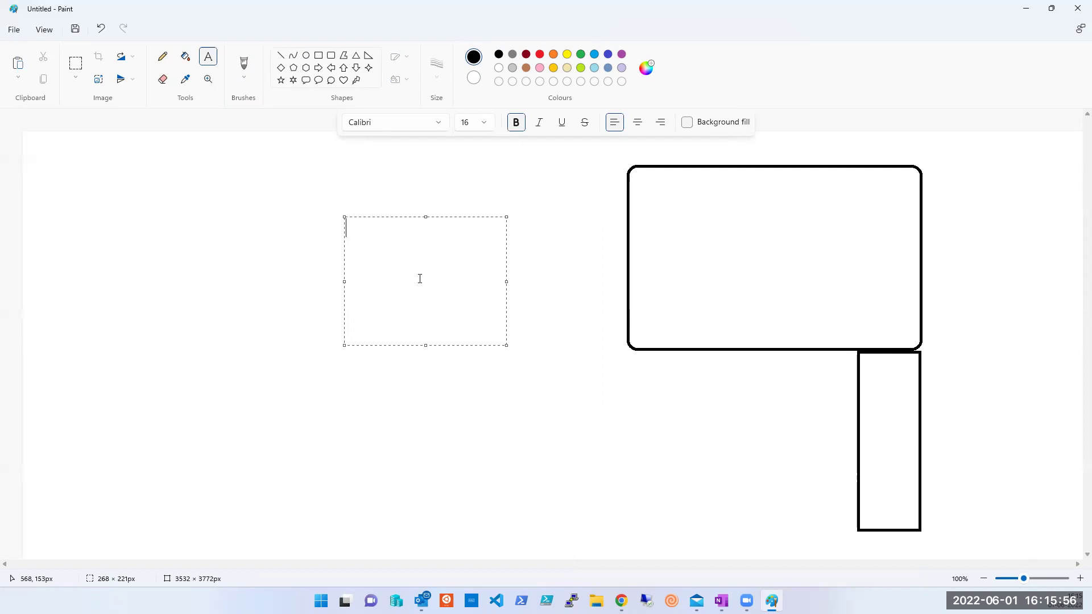
{"action": "type", "text": "MOtherboa"}
{"action": "type", "text": "rd"}
{"action": "key", "text": "Return"}
{"action": "type", "text": "RAM, ROM"}
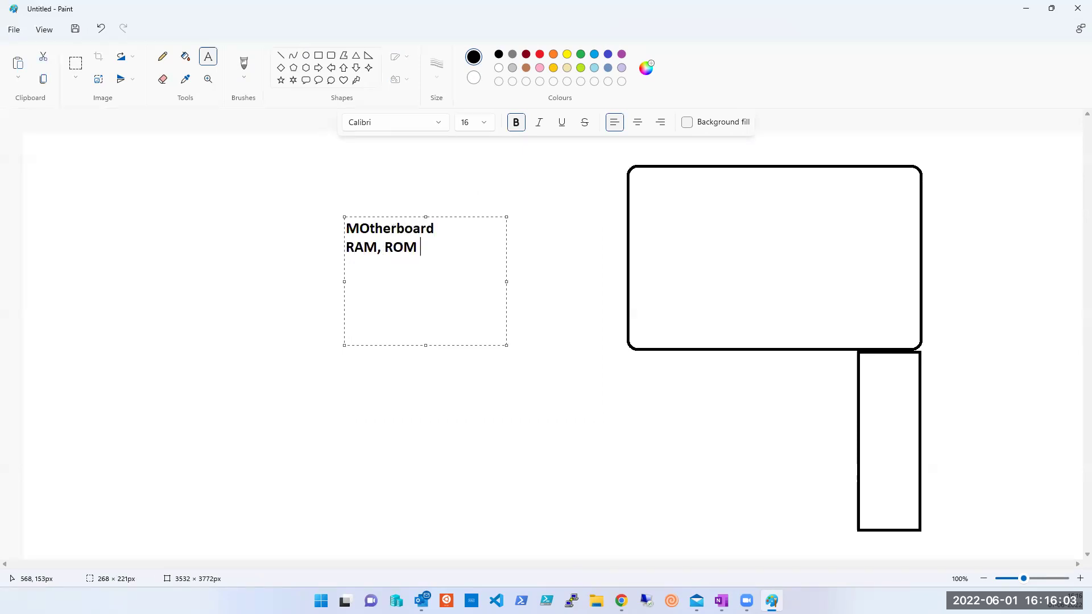
Extend the "RAM, ROM" line of the component list with ", CPU, FAN,"
{"action": "key", "text": "Return"}
{"action": "left_click", "coordinate": [423, 248]}
{"action": "type", "text": ", CPU, FAN"}
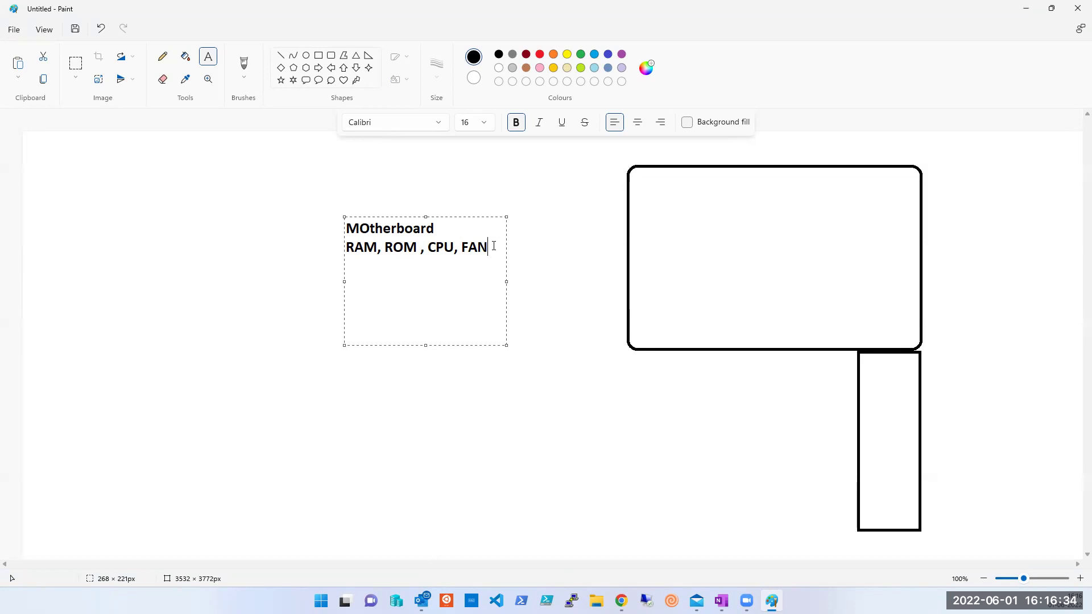
{"action": "type", "text": ","}
Add a "ROUTER" line, replace it with "NIC ?", and write "N/W interface card" on the line below
{"action": "key", "text": "Return"}
{"action": "type", "text": "ROUTER"}
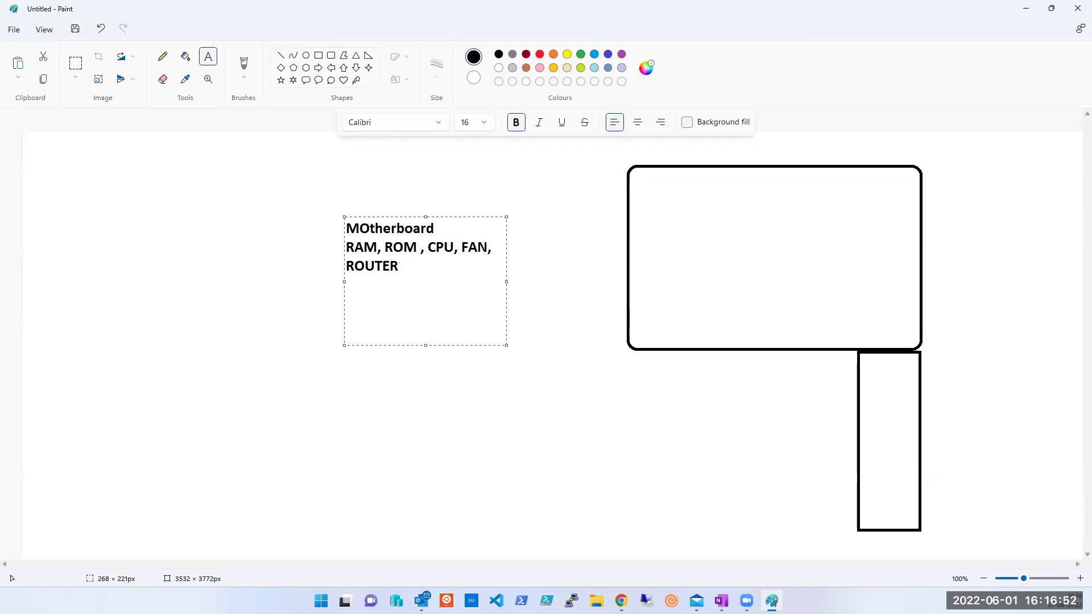
{"action": "key", "text": "shift+Home"}
{"action": "type", "text": "NIC ?"}
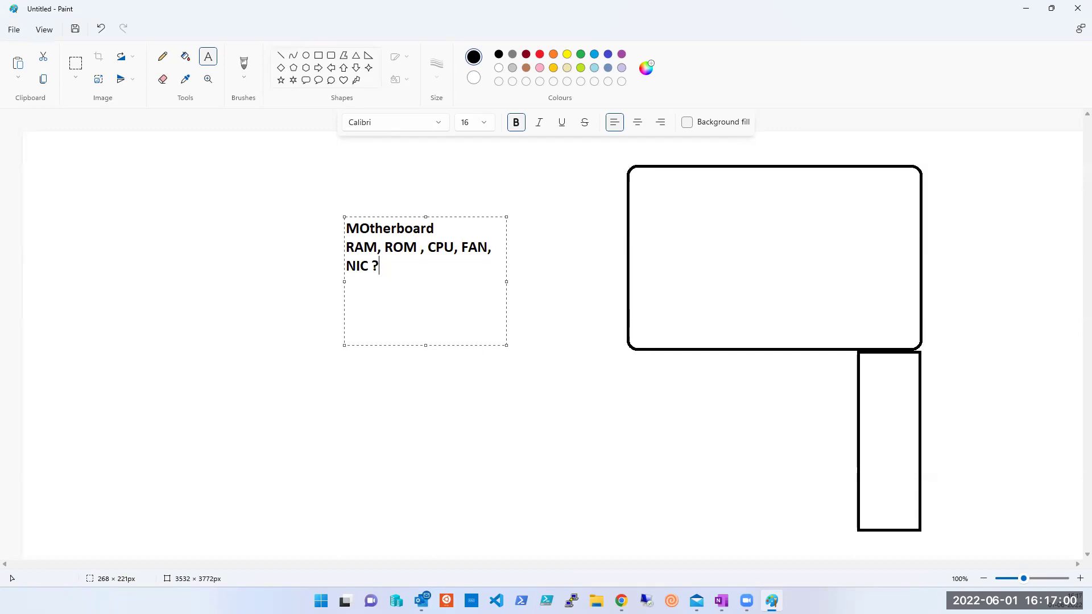
{"action": "type", "text": "N/W interface card"}
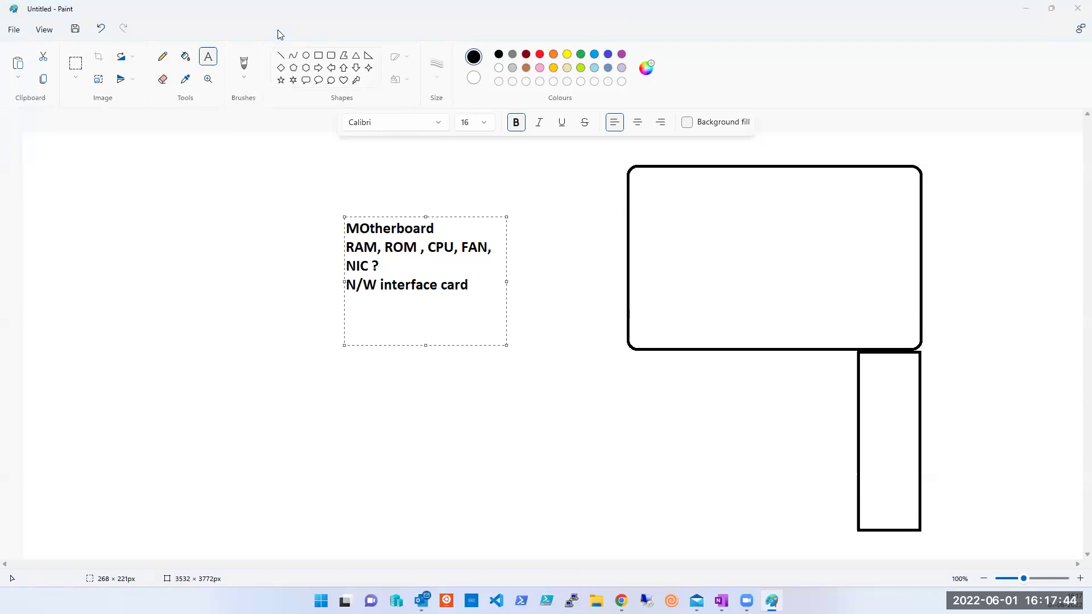
Close the Microsoft Azure YouTube window and switch to the Chrome window showing DevOpsVM001
{"action": "mouse_move", "coordinate": [620, 600]}
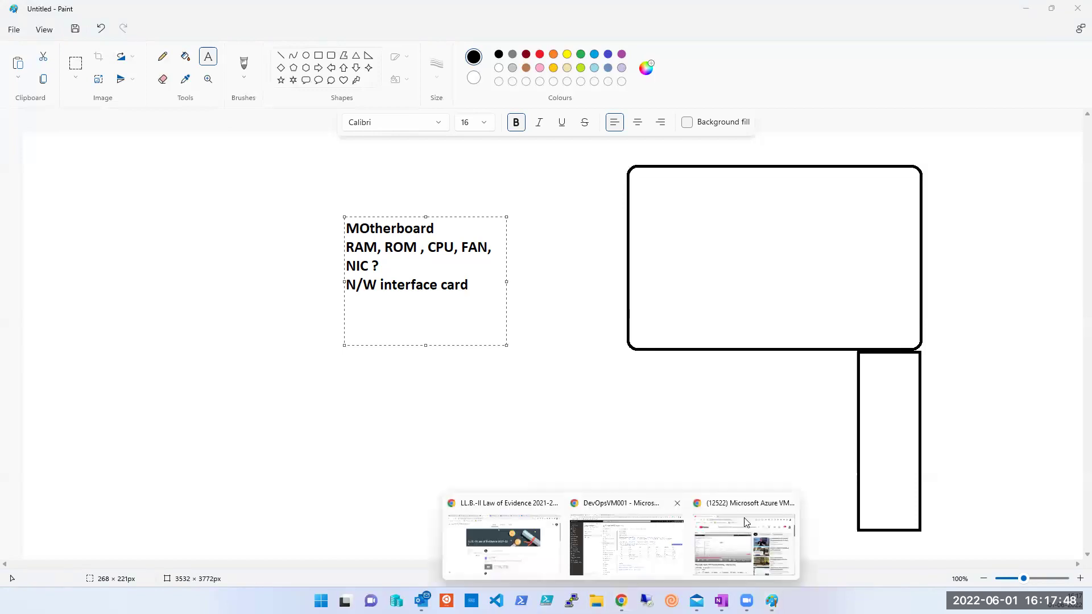
{"action": "left_click", "coordinate": [788, 503]}
{"action": "left_click", "coordinate": [700, 546]}
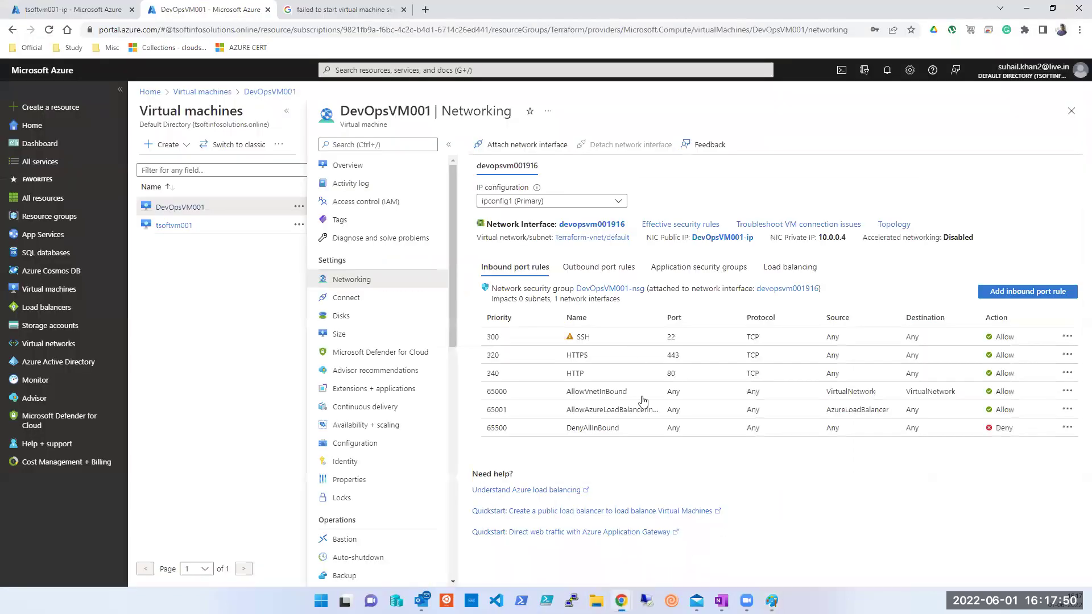
Search Google for "NIC in A pc" in the existing search tab and show the image results
{"action": "left_click", "coordinate": [357, 5]}
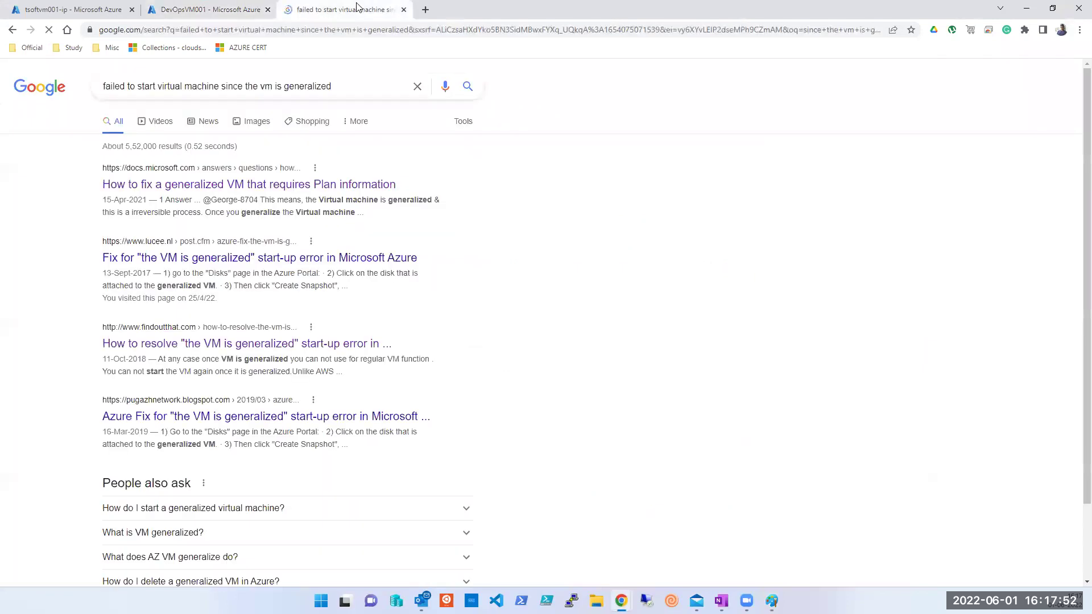
{"action": "left_click", "coordinate": [285, 85]}
{"action": "key", "text": "ctrl+a"}
{"action": "type", "text": "NIC"}
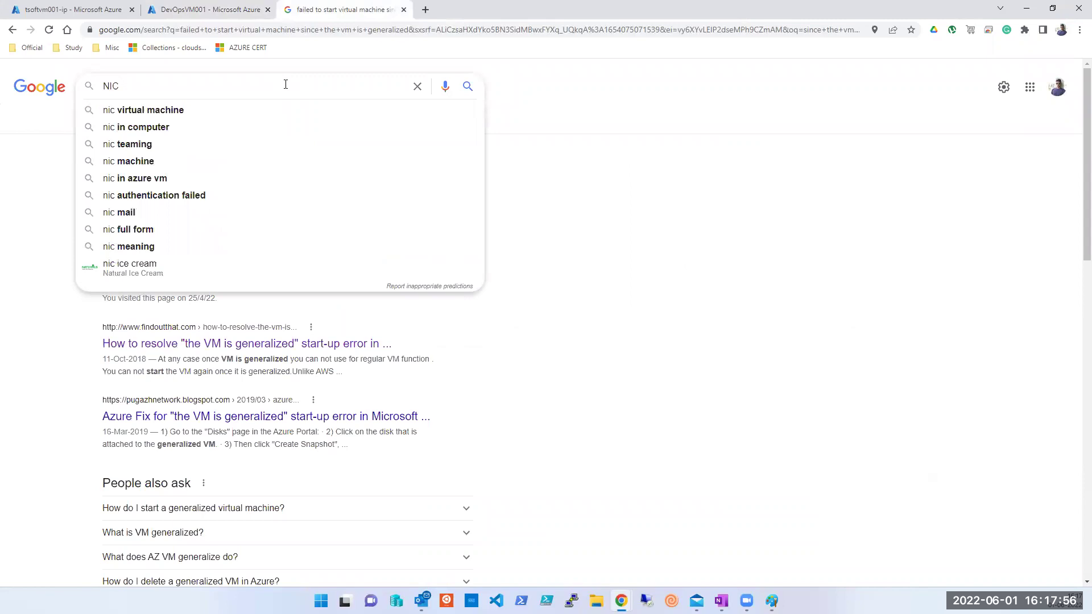
{"action": "type", "text": " in A pc"}
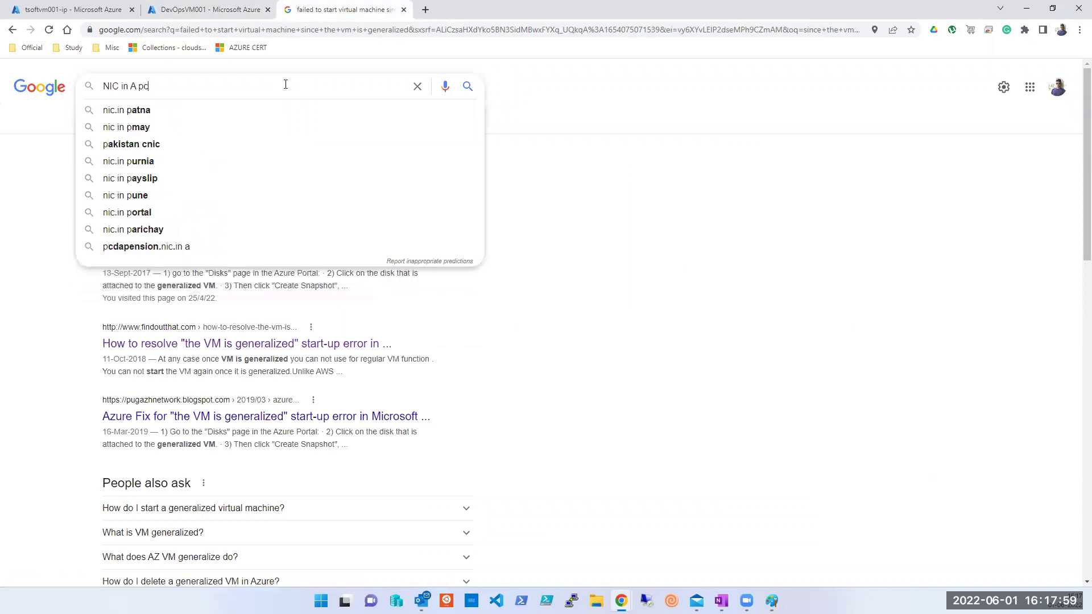
{"action": "key", "text": "Return"}
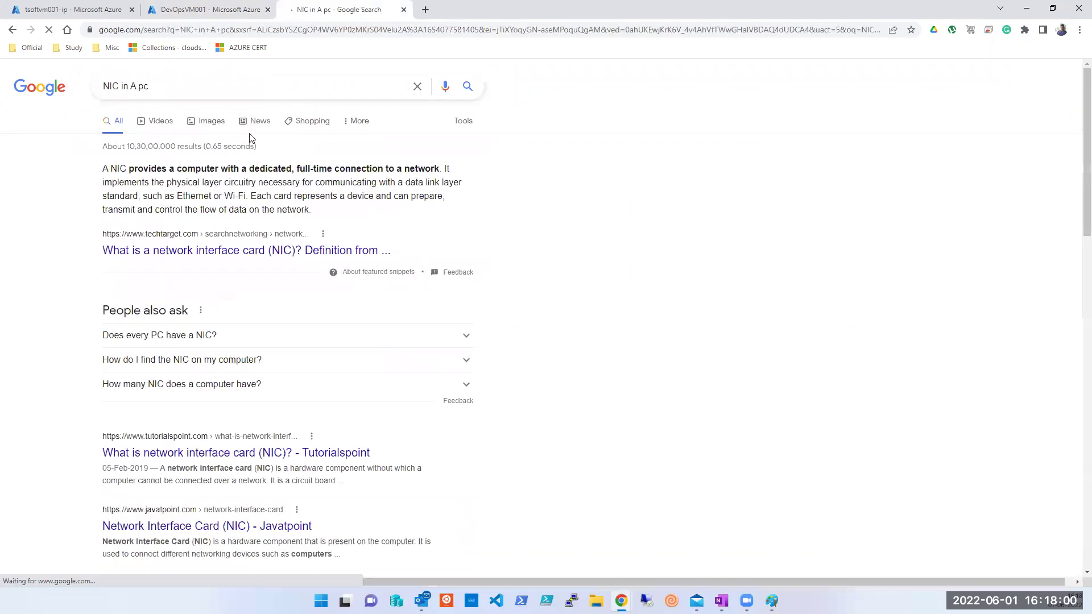
{"action": "left_click", "coordinate": [208, 123]}
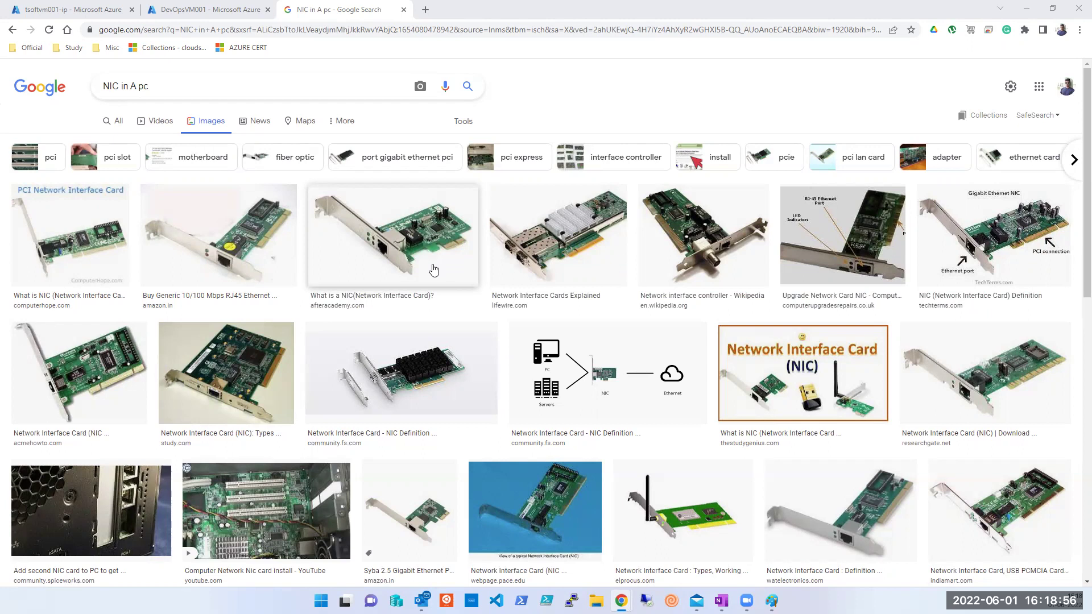
Preview several network interface card pictures, ending with the generic 10/100 Mbps RJ45 Ethernet card
{"action": "left_click", "coordinate": [406, 255]}
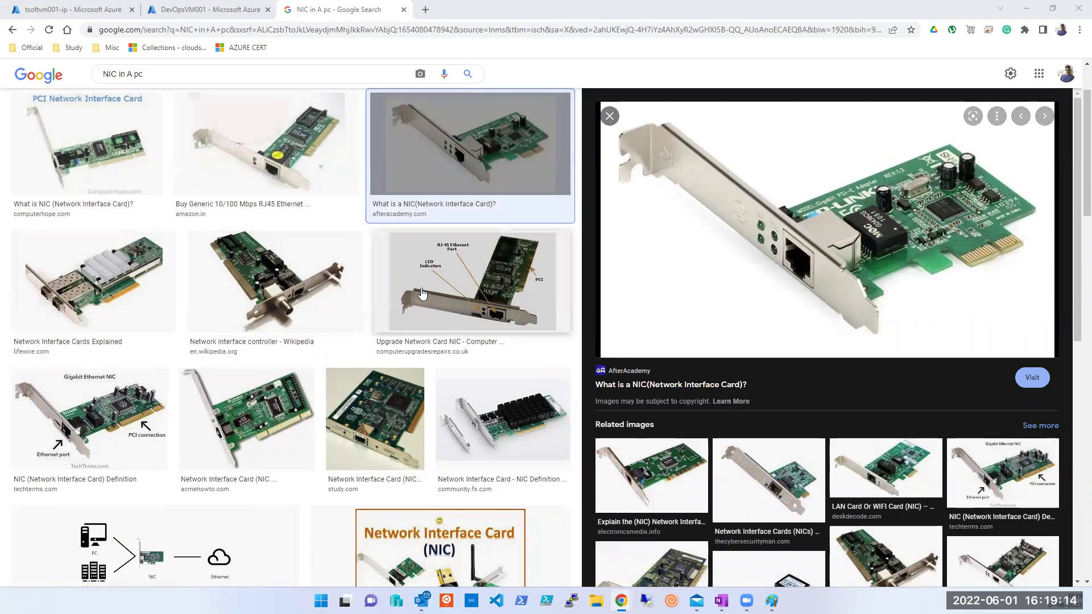
{"action": "left_click", "coordinate": [484, 287]}
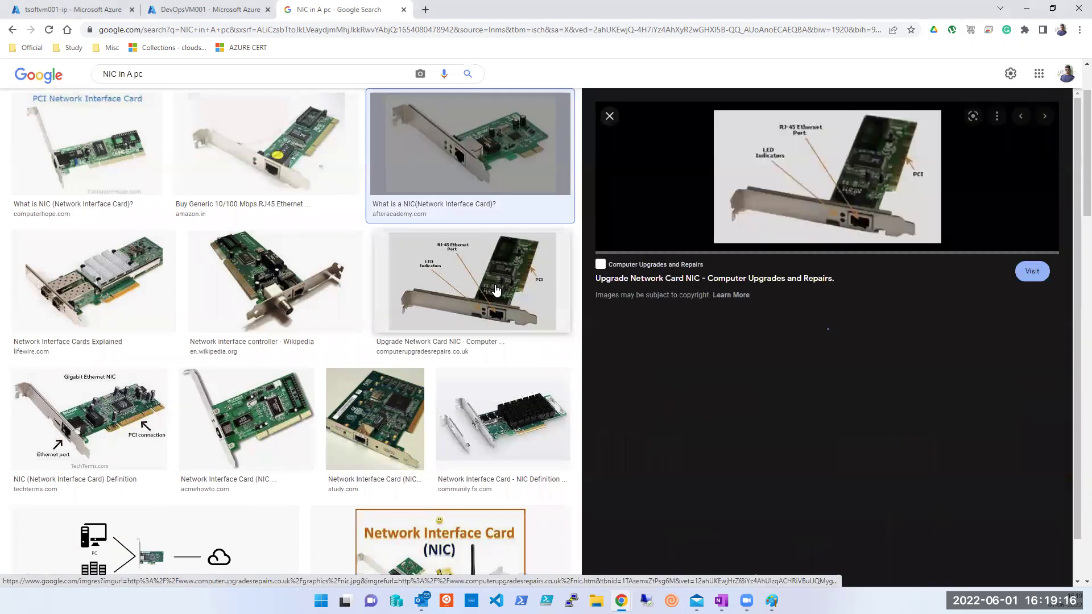
{"action": "left_click", "coordinate": [631, 366]}
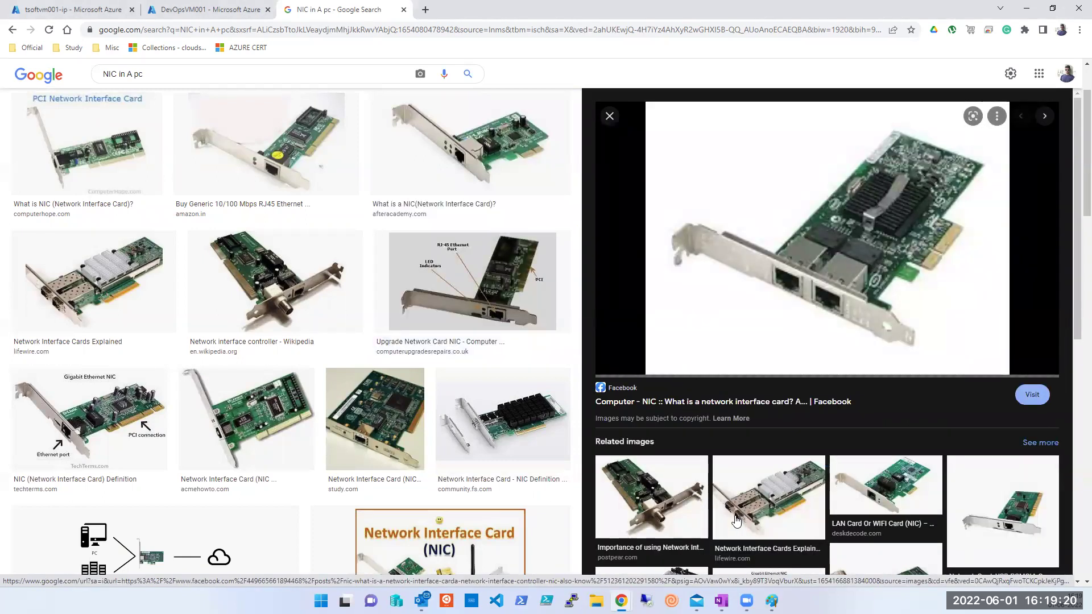
{"action": "left_click", "coordinate": [272, 169]}
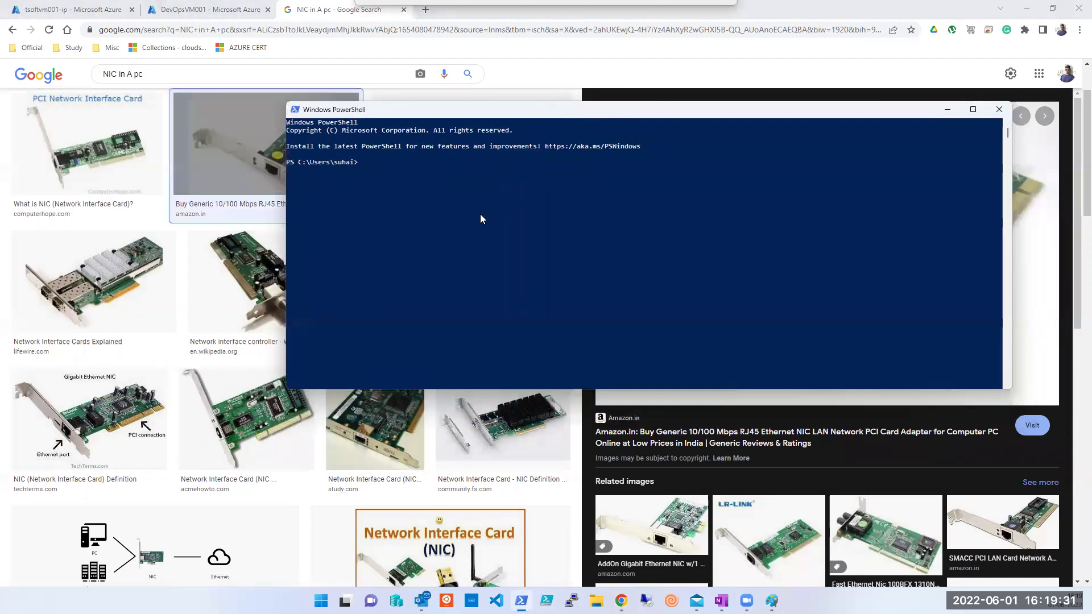
Leave the PowerShell window and go back to the DevOpsVM001 networking page in the Azure portal
{"action": "left_click", "coordinate": [479, 216]}
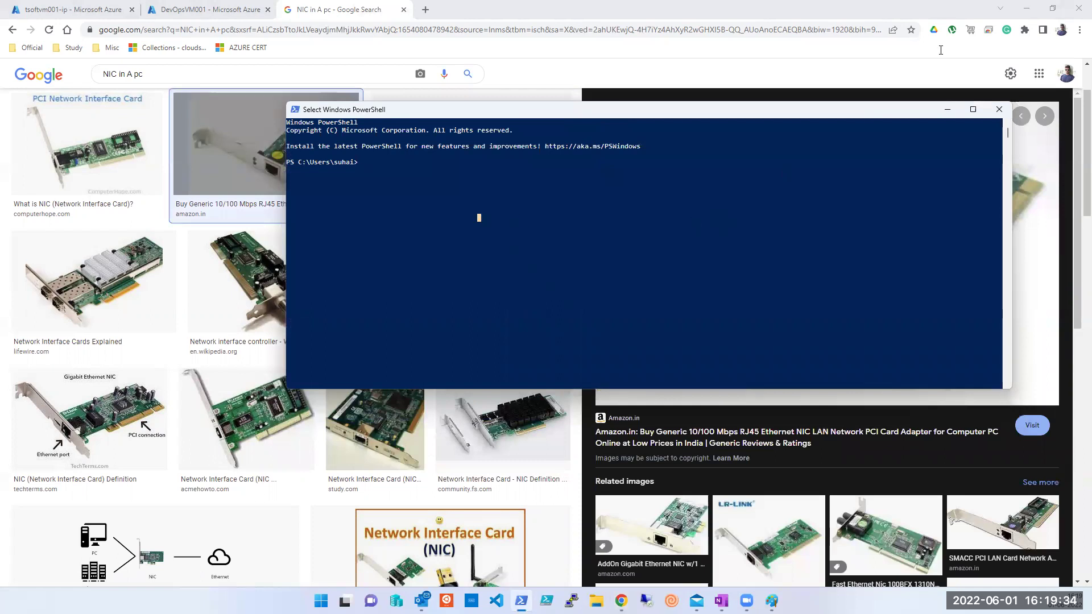
{"action": "left_click", "coordinate": [1038, 98]}
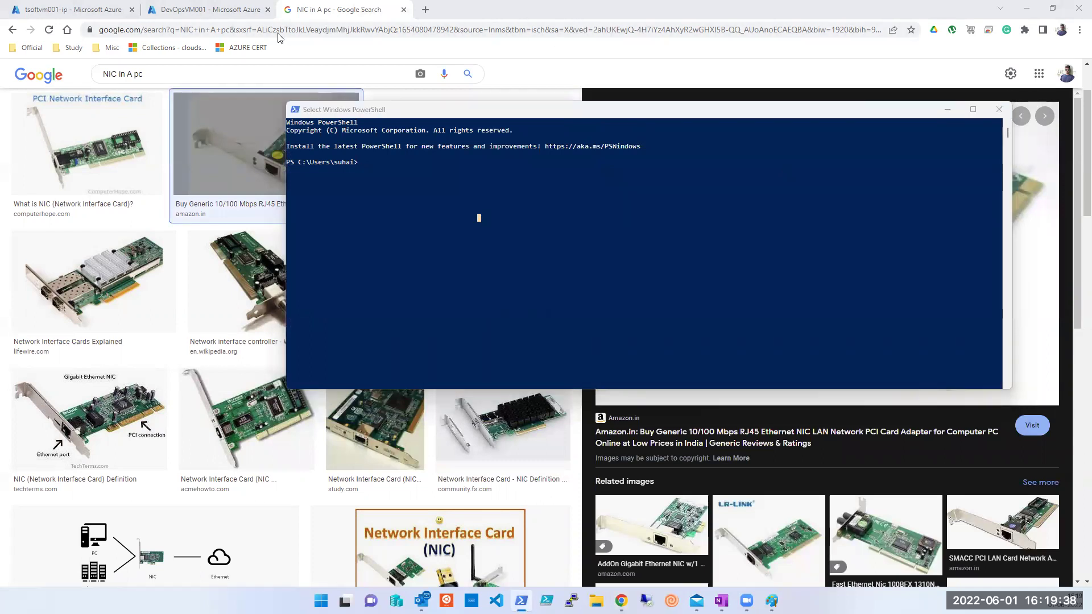
{"action": "left_click", "coordinate": [375, 163]}
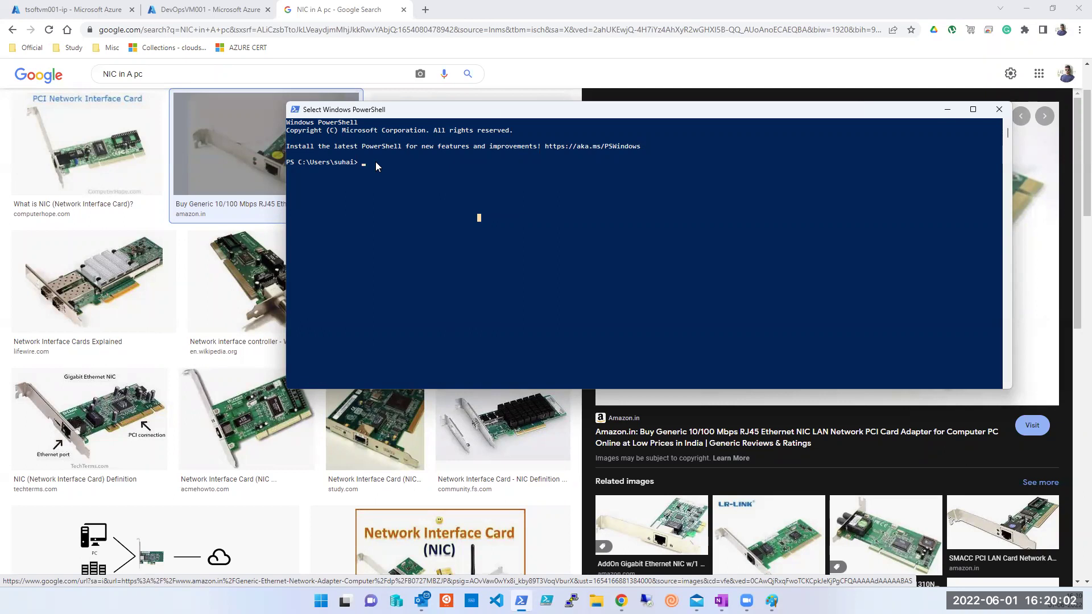
{"action": "left_click", "coordinate": [195, 11]}
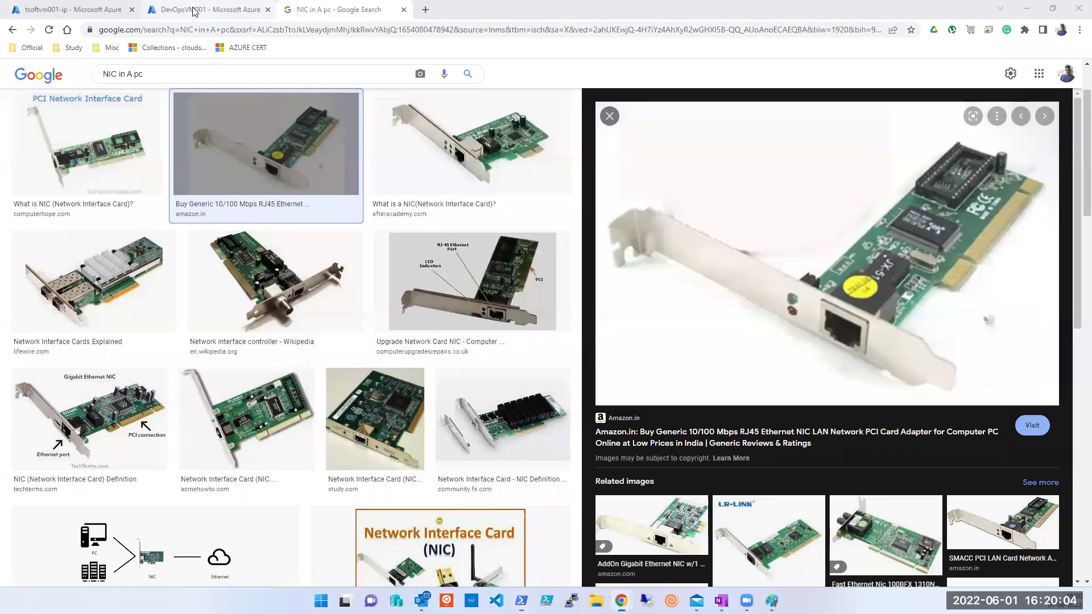
{"action": "left_click", "coordinate": [194, 12]}
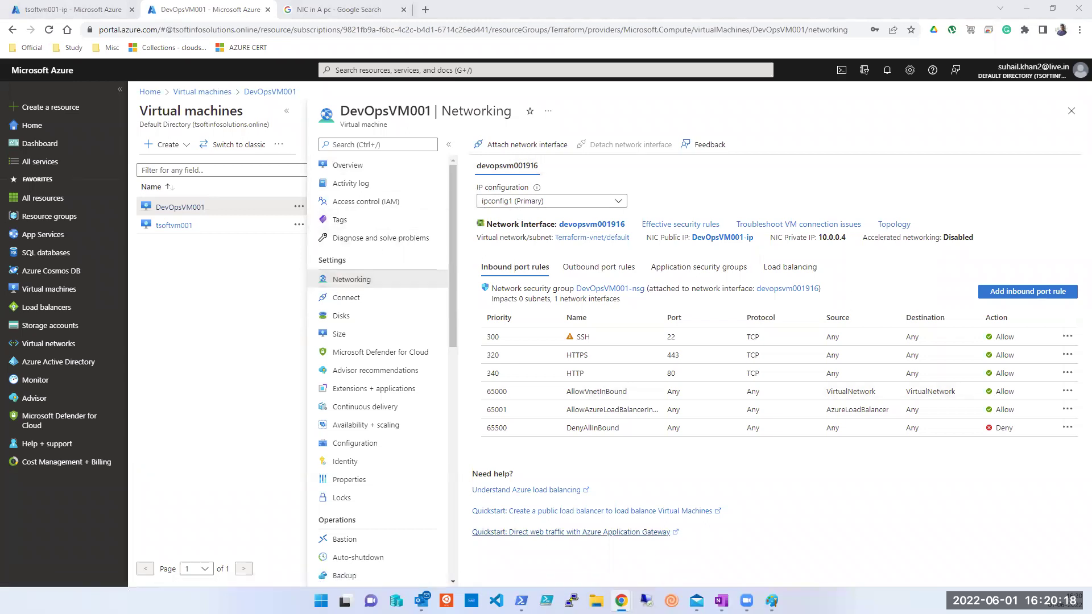
Highlight the NIC and N/W interface card notes in Paint, and return to the NIC image results in Chrome
{"action": "left_click", "coordinate": [772, 600]}
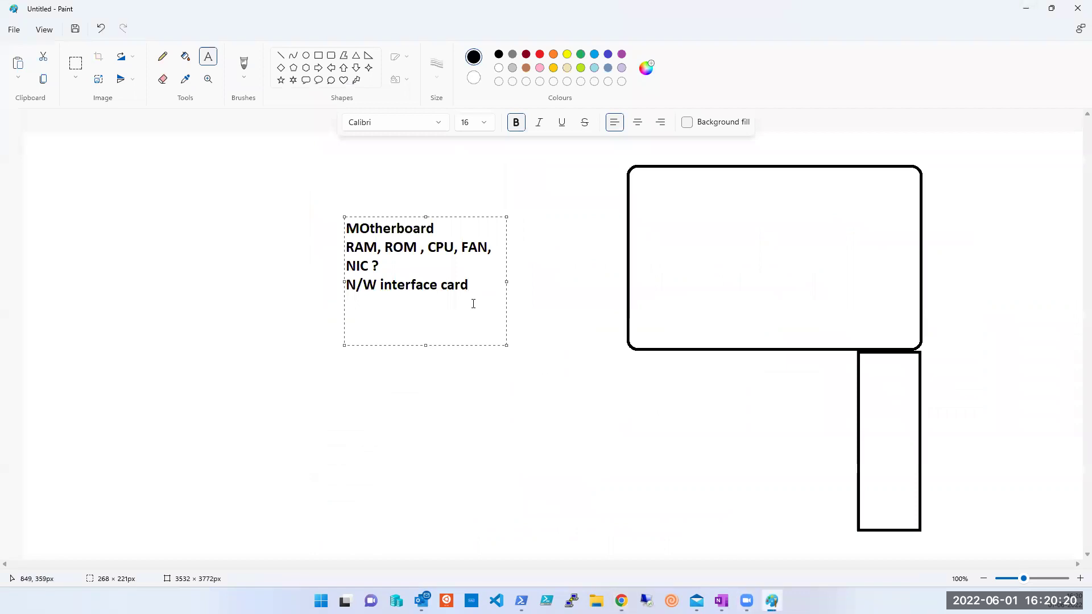
{"action": "double_click", "coordinate": [353, 272]}
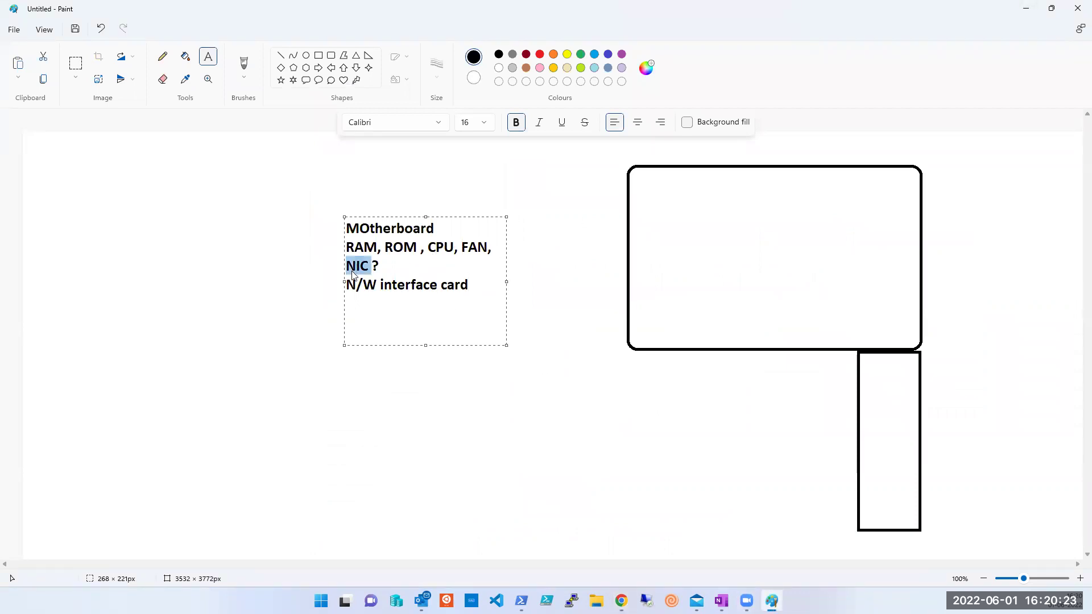
{"action": "triple_click", "coordinate": [396, 290]}
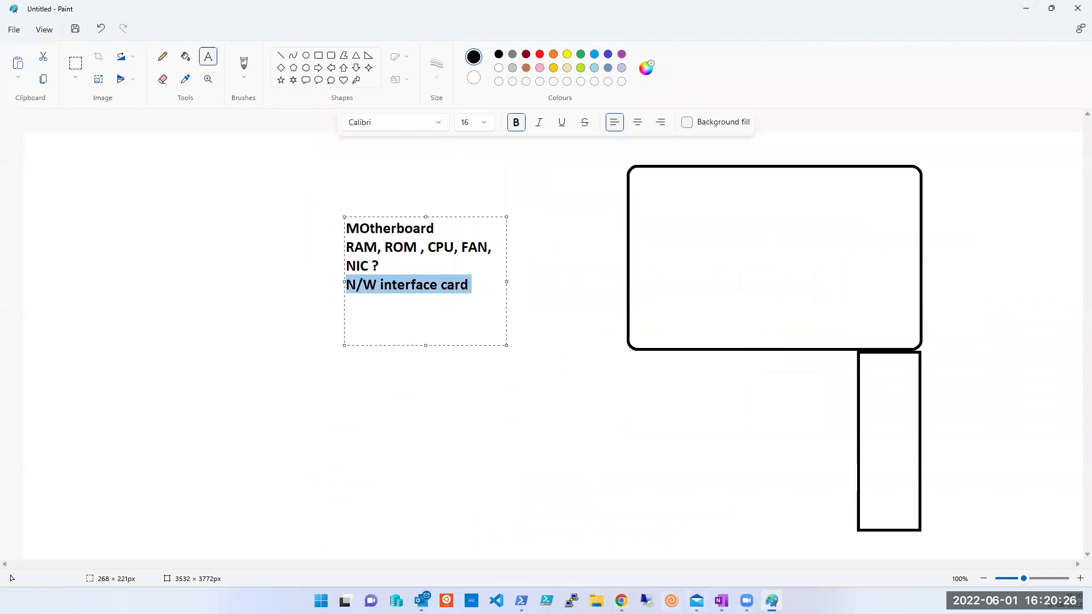
{"action": "mouse_move", "coordinate": [621, 601]}
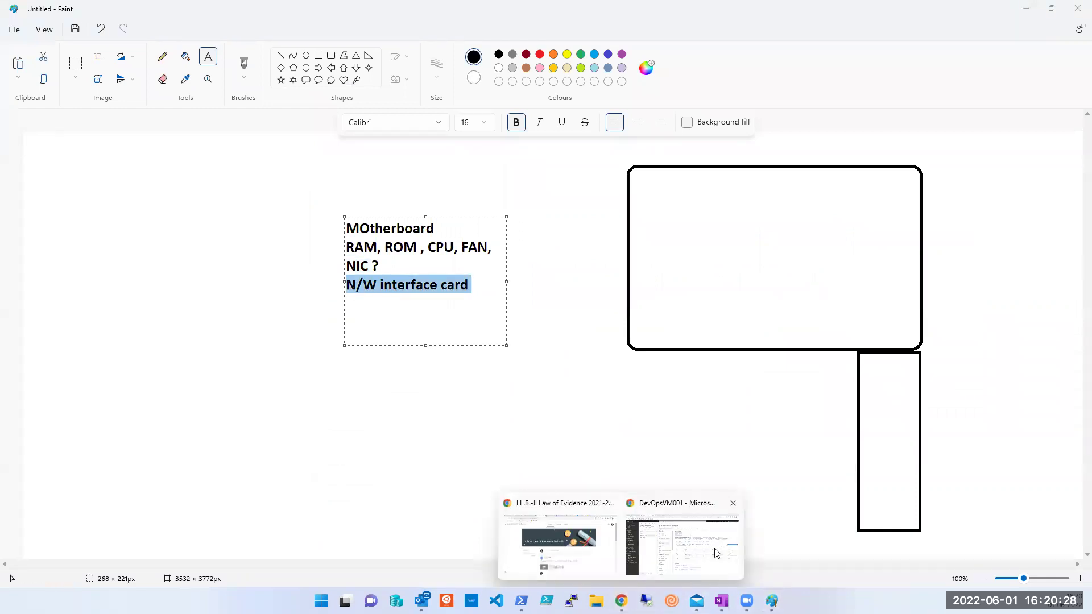
{"action": "left_click", "coordinate": [682, 546]}
{"action": "left_click", "coordinate": [357, 11]}
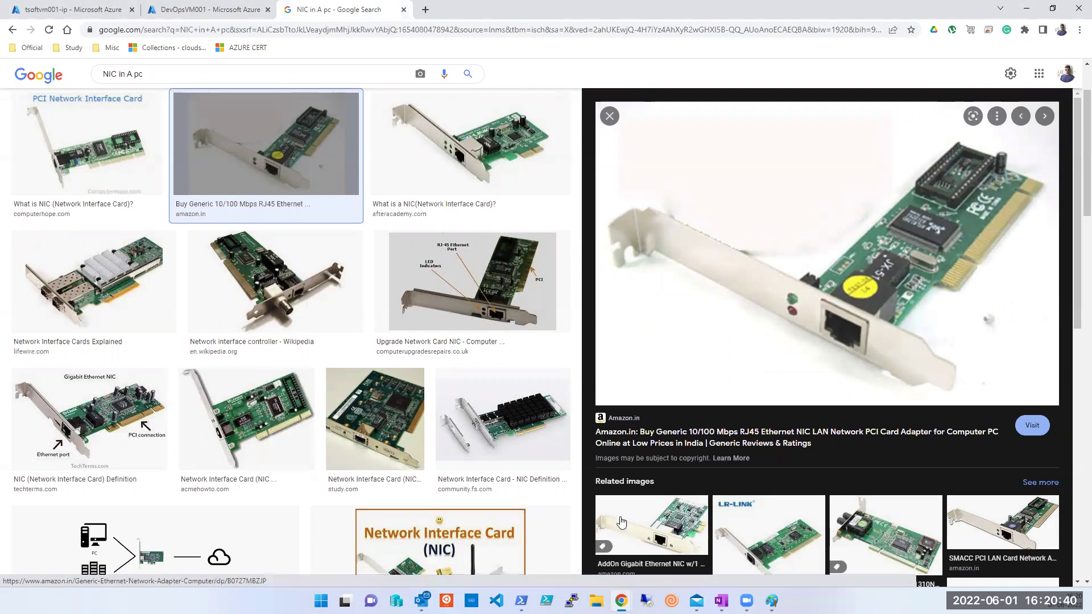
Switch to PowerShell and open Network Connections by running ncpa.cpl
{"action": "left_click", "coordinate": [521, 601]}
{"action": "left_click", "coordinate": [478, 216]}
{"action": "left_click", "coordinate": [511, 275]}
{"action": "type", "text": "ncpa.cpl"}
{"action": "key", "text": "Return"}
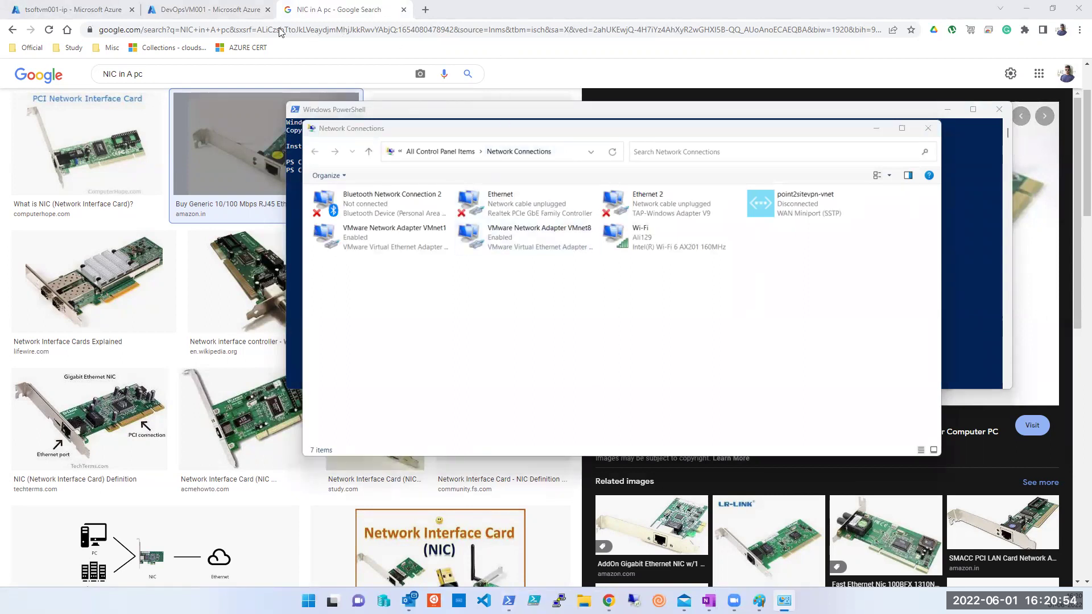
Point out the Bluetooth Network Connection 2, Ethernet and Ethernet 2 adapters by selecting each one
{"action": "left_click", "coordinate": [353, 216]}
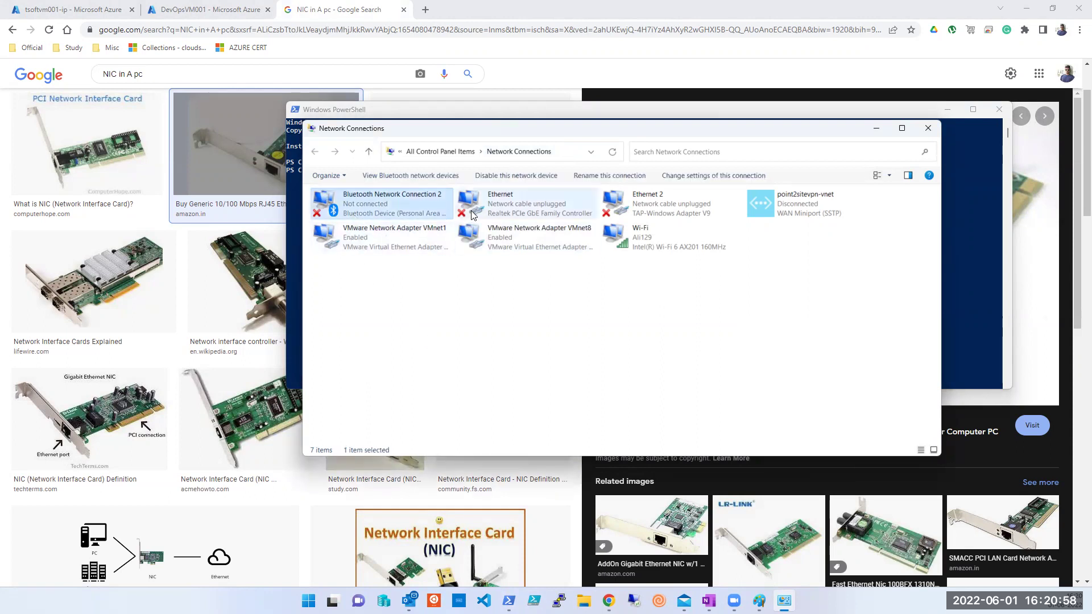
{"action": "left_click", "coordinate": [529, 204]}
{"action": "left_click", "coordinate": [632, 204]}
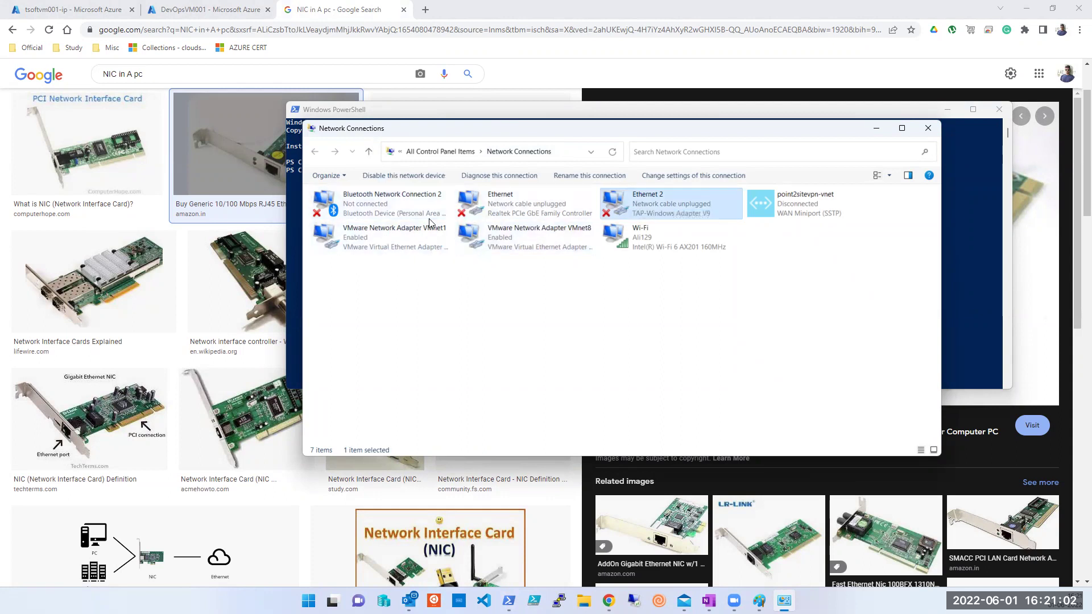
Open the Internet Protocol Version 4 (TCP/IPv4) properties of Ethernet 2 and choose to use a specified IP address
{"action": "right_click", "coordinate": [616, 213]}
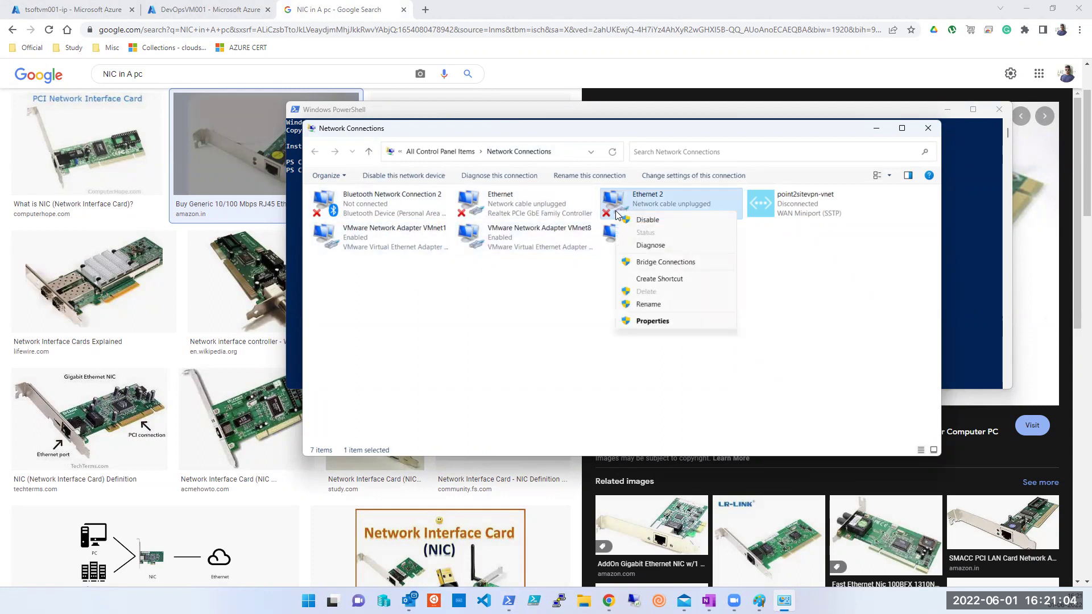
{"action": "left_click", "coordinate": [646, 324]}
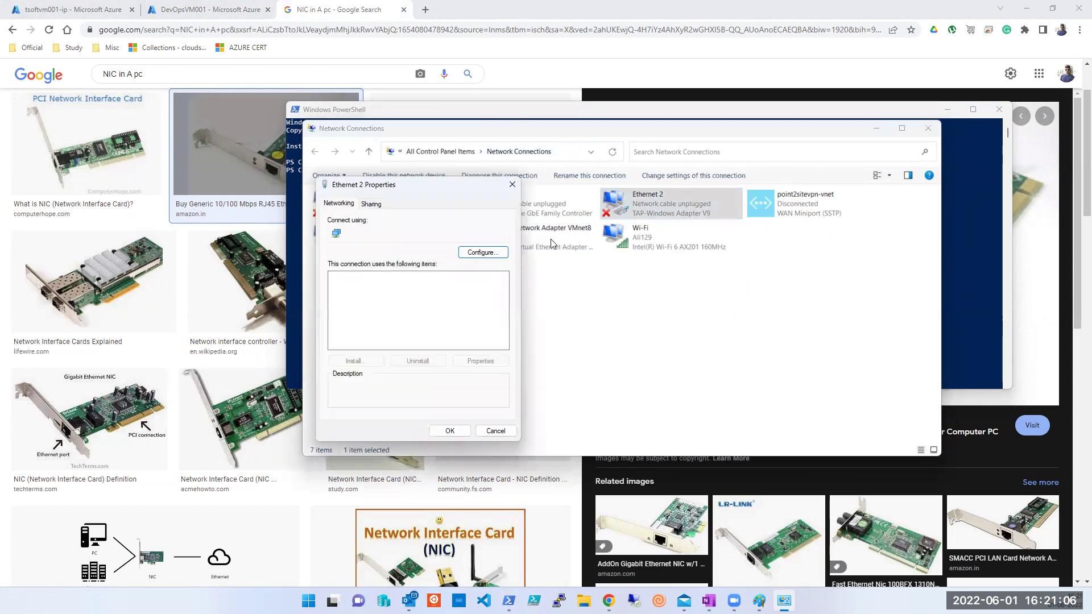
{"action": "left_click", "coordinate": [442, 326]}
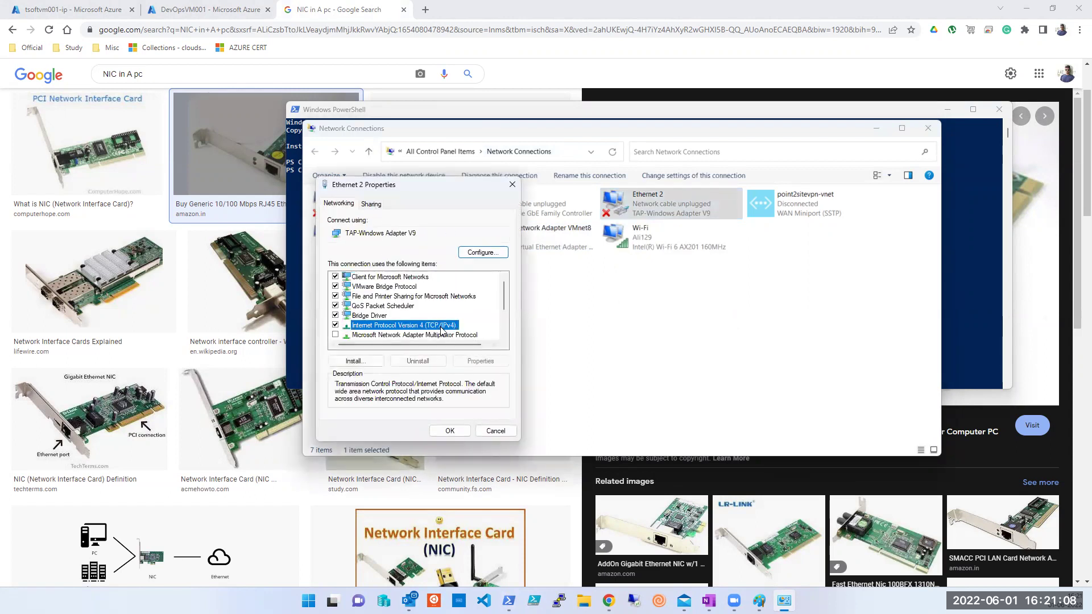
{"action": "left_click", "coordinate": [486, 364]}
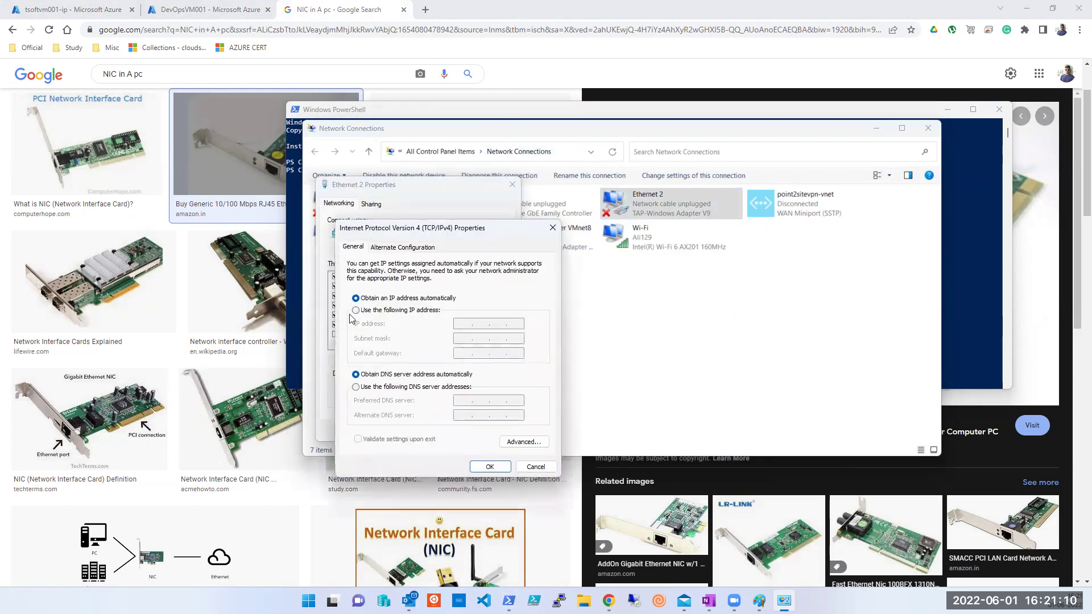
{"action": "left_click", "coordinate": [405, 312]}
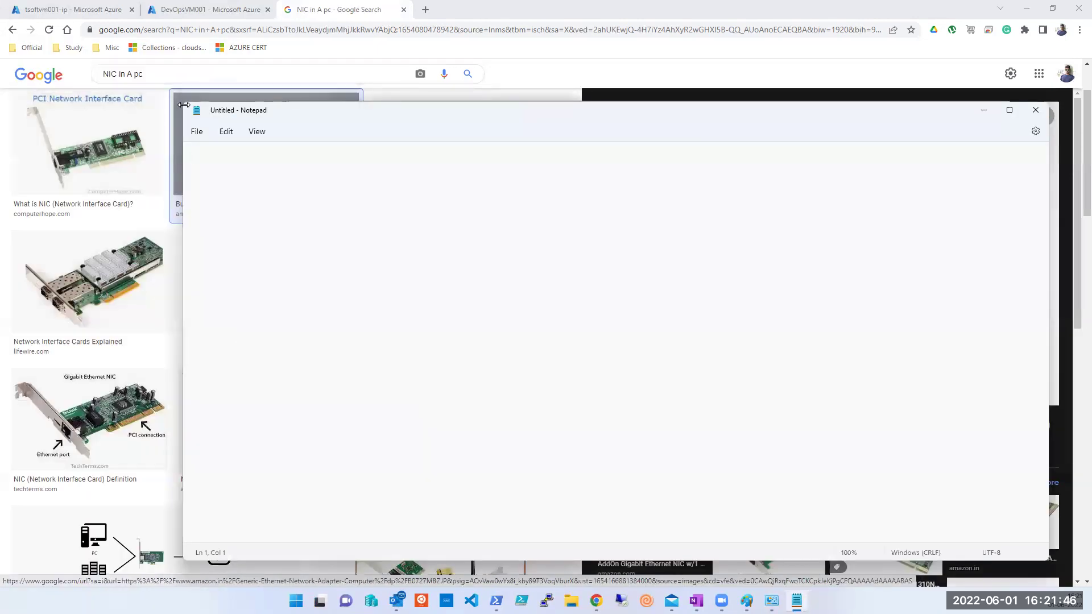
Narrow the Notepad window to uncover the IPv4 dialog, and note 10.0.0.0./24 with "256 - 5" beneath it
{"action": "left_click_drag", "start_coordinate": [183, 105], "coordinate": [507, 105]}
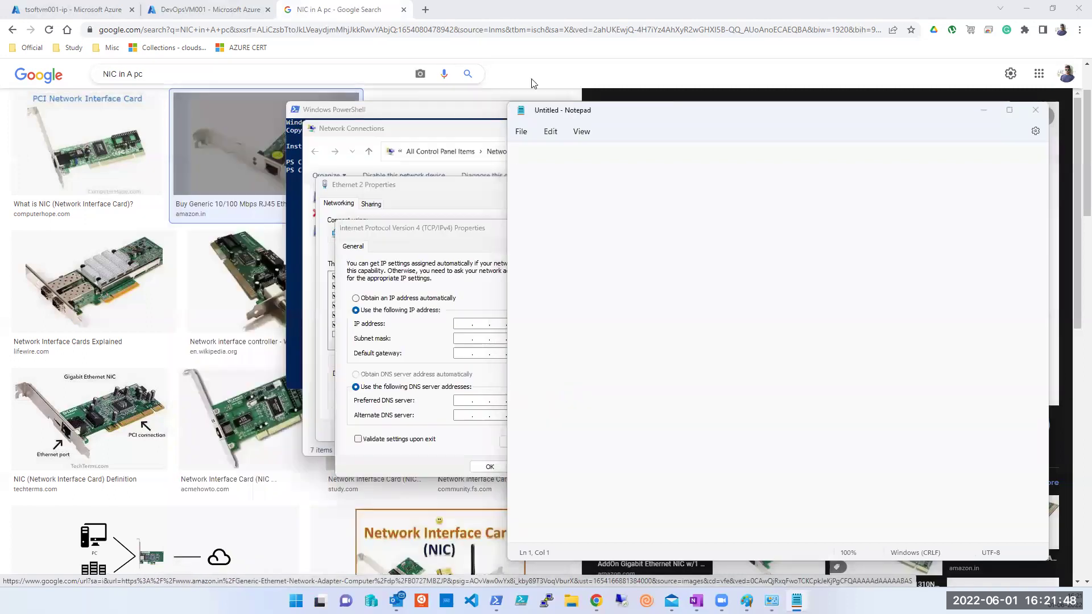
{"action": "left_click", "coordinate": [702, 246]}
{"action": "type", "text": "10.0.0.0./24"}
{"action": "key", "text": "Return"}
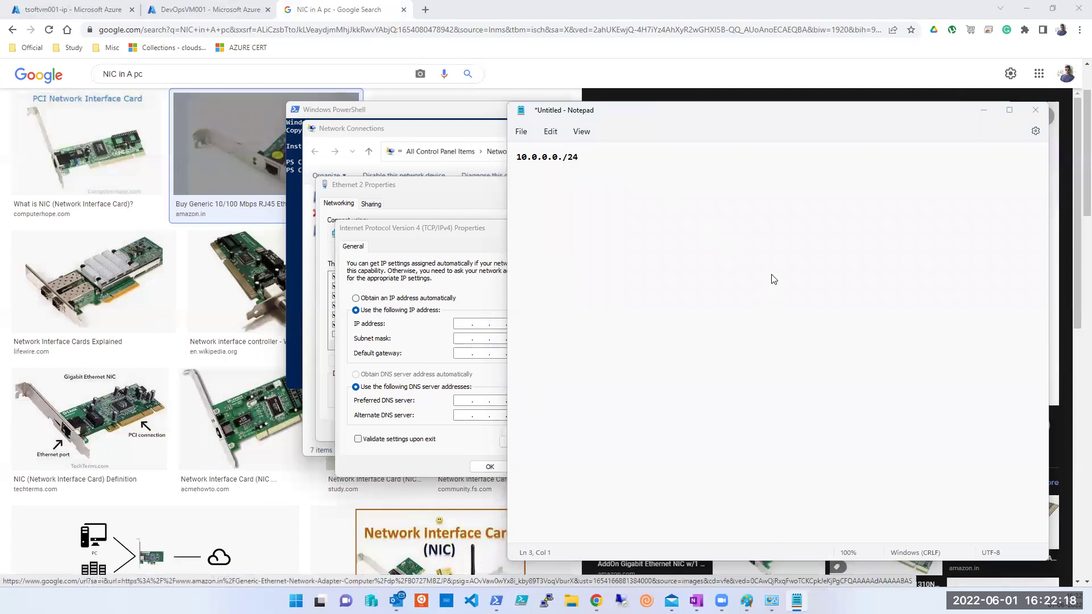
{"action": "left_click", "coordinate": [606, 198]}
{"action": "type", "text": "256"}
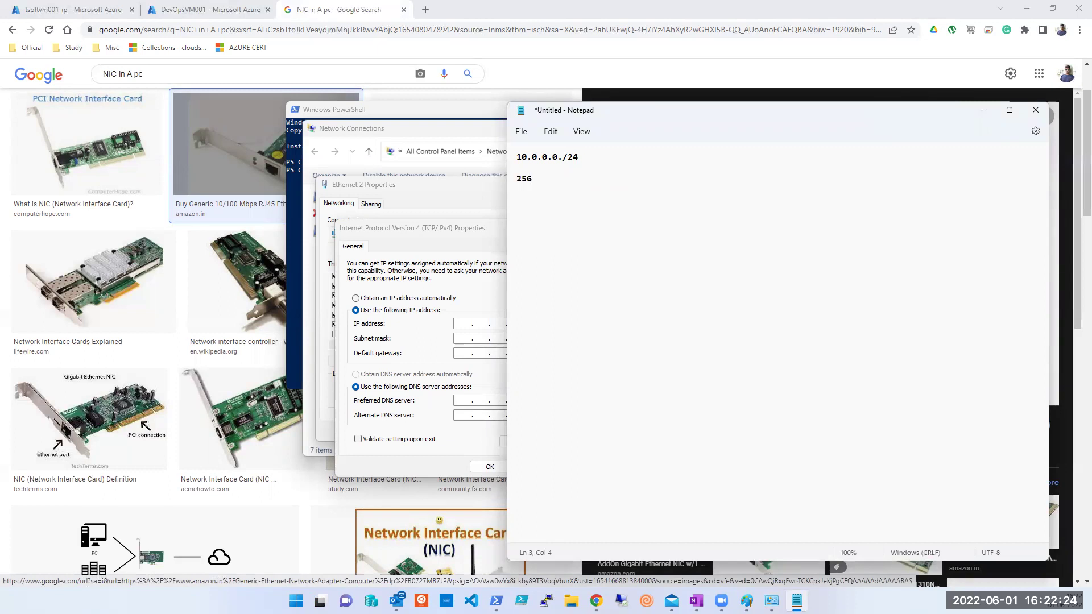
{"action": "type", "text": "- 5"}
Glance at the Azure Compute notes in OneNote and return to Notepad
{"action": "left_click", "coordinate": [696, 600]}
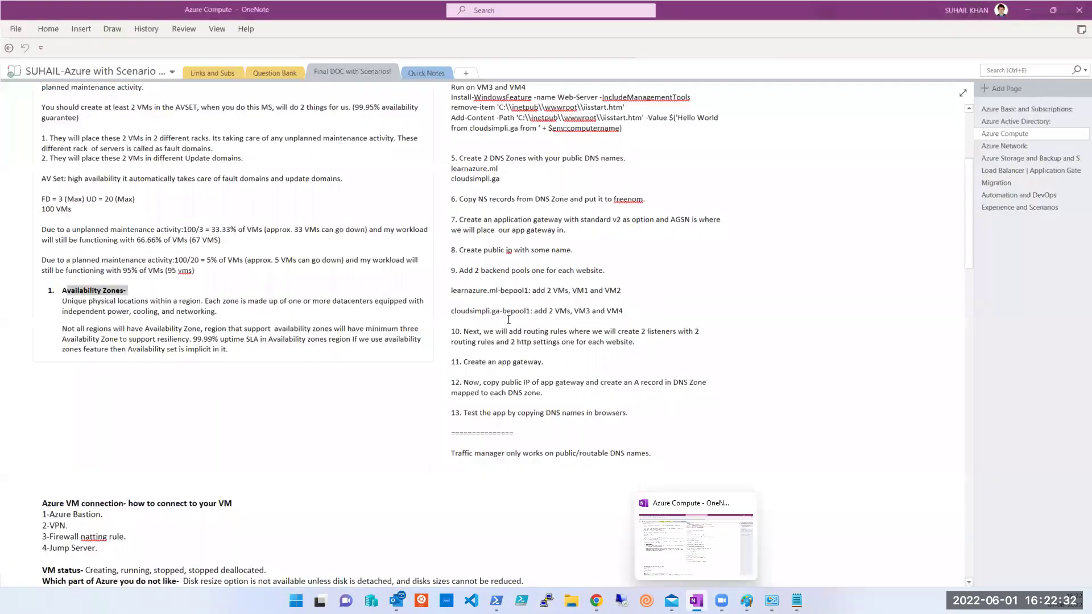
{"action": "scroll", "coordinate": [508, 319], "scroll_direction": "up", "scroll_amount": 1}
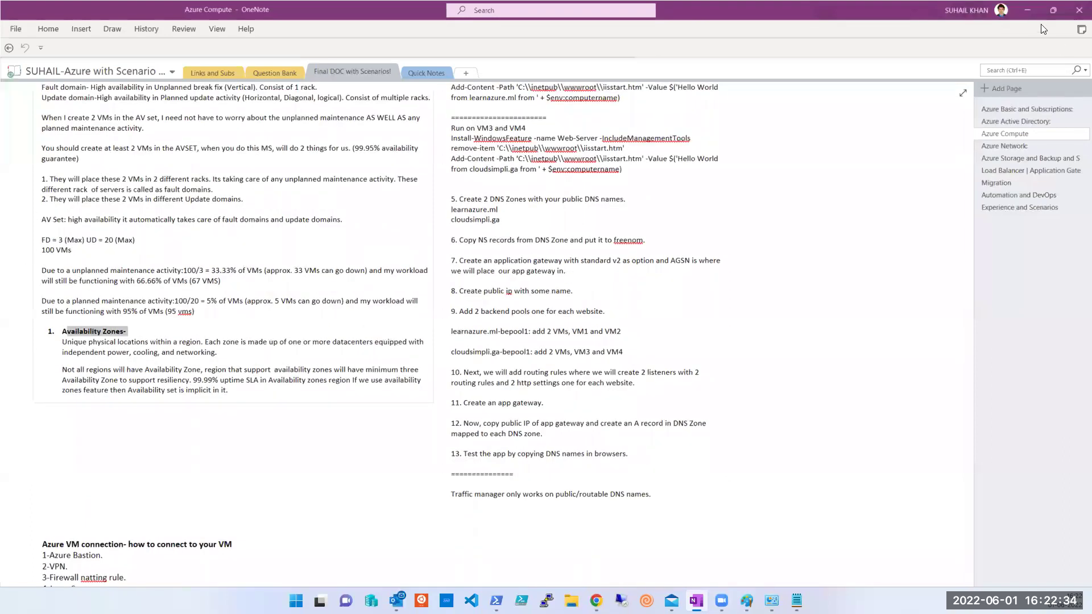
{"action": "left_click", "coordinate": [1027, 10]}
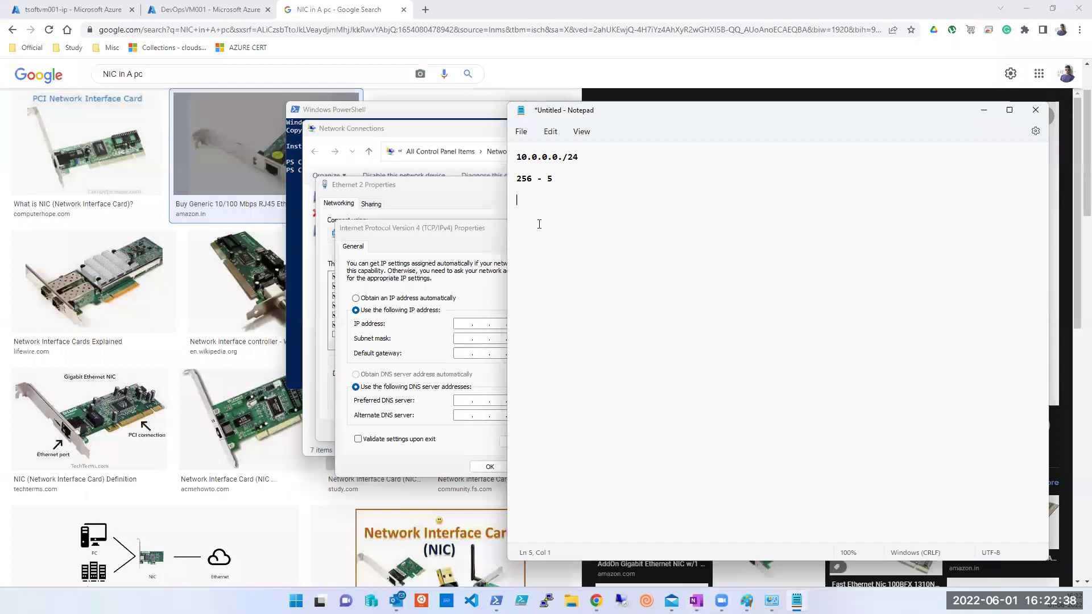
Begin an address range line with "10.0.0.4 - 10.0.0." and remove the "- 5" after 256
{"action": "type", "text": "10.0.0.4   -  10.0.0."}
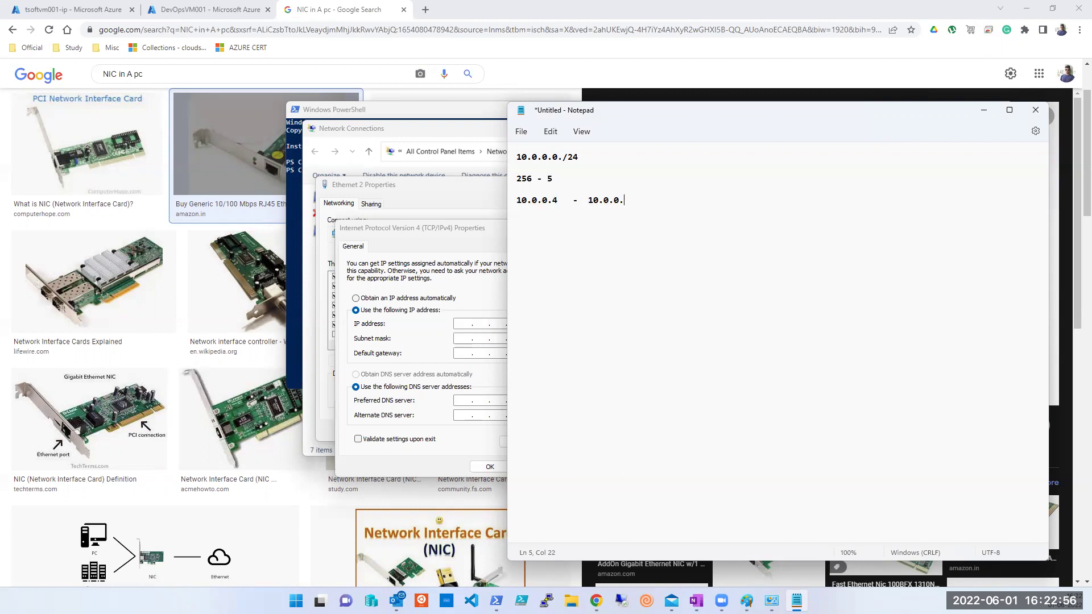
{"action": "key", "text": "Up"}
{"action": "key", "text": "Up"}
{"action": "key", "text": "BackSpace"}
{"action": "key", "text": "BackSpace"}
{"action": "key", "text": "BackSpace"}
{"action": "key", "text": "BackSpace"}
Point out the network address octets and complete the range line's end address with 254
{"action": "left_click", "coordinate": [538, 157]}
{"action": "left_click", "coordinate": [547, 157]}
{"action": "key", "text": "Down"}
{"action": "key", "text": "Down"}
{"action": "key", "text": "Down"}
{"action": "key", "text": "Right"}
{"action": "key", "text": "Right"}
{"action": "key", "text": "Right"}
{"action": "key", "text": "Right"}
{"action": "key", "text": "Right"}
{"action": "key", "text": "Right"}
{"action": "key", "text": "Right"}
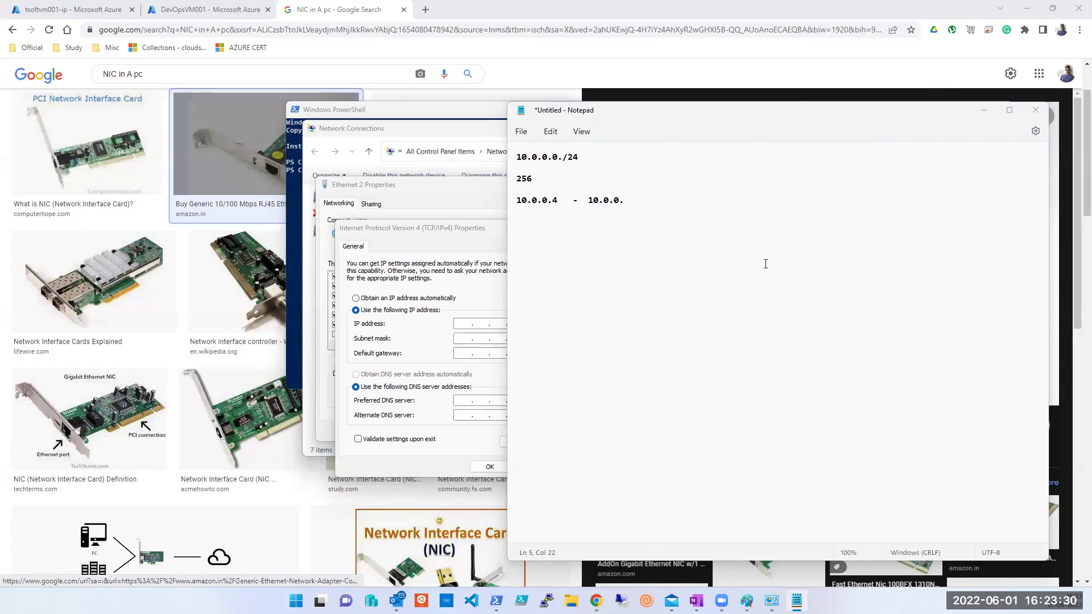
{"action": "left_click", "coordinate": [666, 207]}
{"action": "type", "text": "254"}
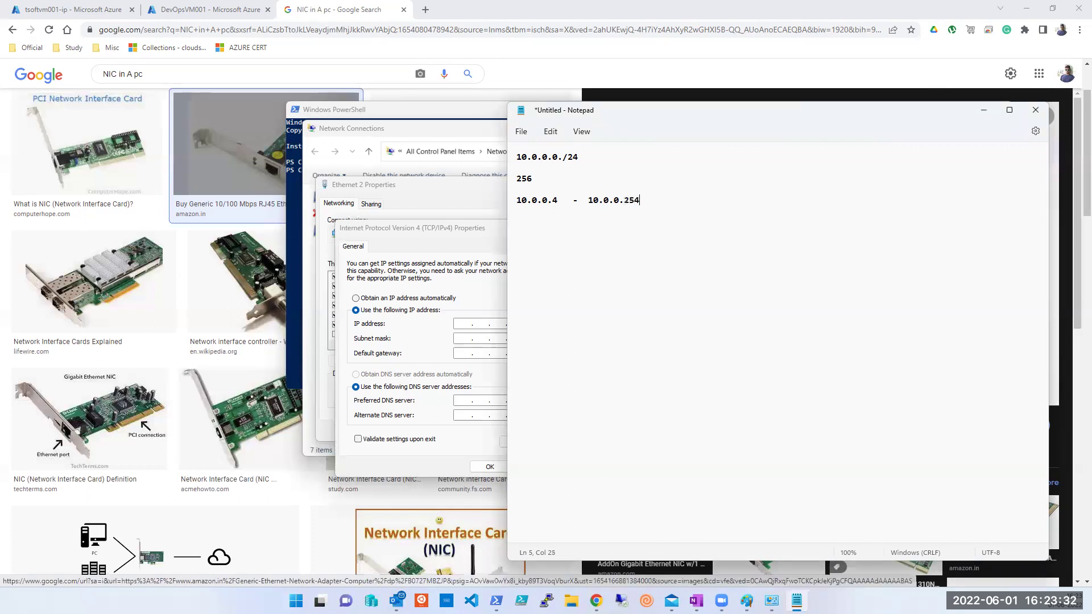
List the host endings .4 to .9 on separate lines below the range, and add blank lines under the range line
{"action": "key", "text": "Return"}
{"action": "key", "text": "Return"}
{"action": "key", "text": "Return"}
{"action": "type", "text": ".4"}
{"action": "key", "text": "Return"}
{"action": "type", "text": ".5"}
{"action": "key", "text": "Return"}
{"action": "type", "text": ".6"}
{"action": "key", "text": "Return"}
{"action": "type", "text": ".7"}
{"action": "key", "text": "Return"}
{"action": "type", "text": ".8"}
{"action": "key", "text": "Return"}
{"action": "type", "text": ".9"}
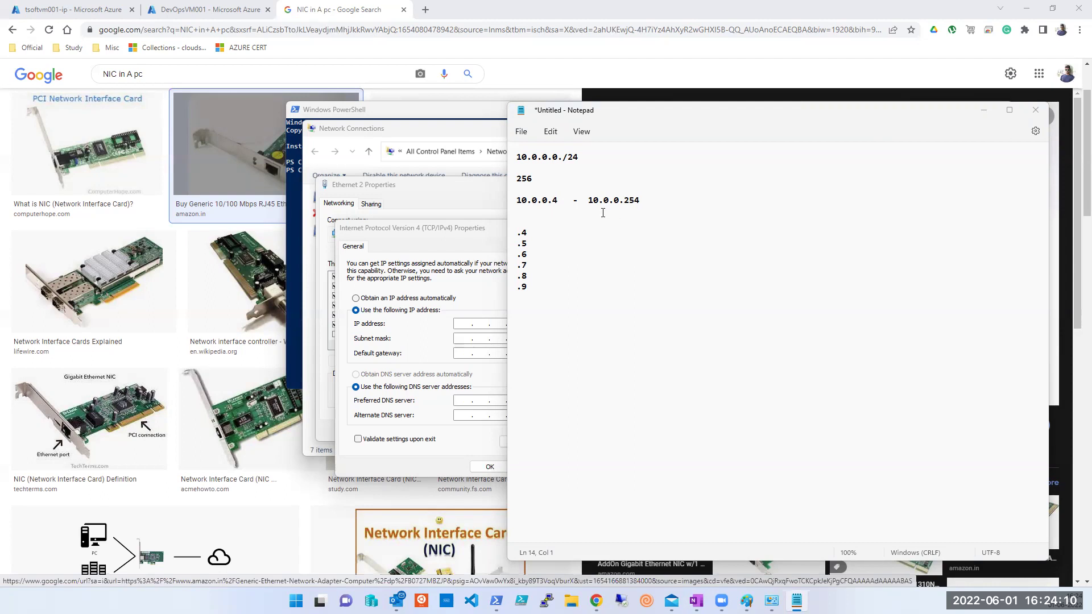
{"action": "left_click", "coordinate": [644, 200]}
{"action": "key", "text": "Return"}
{"action": "key", "text": "Return"}
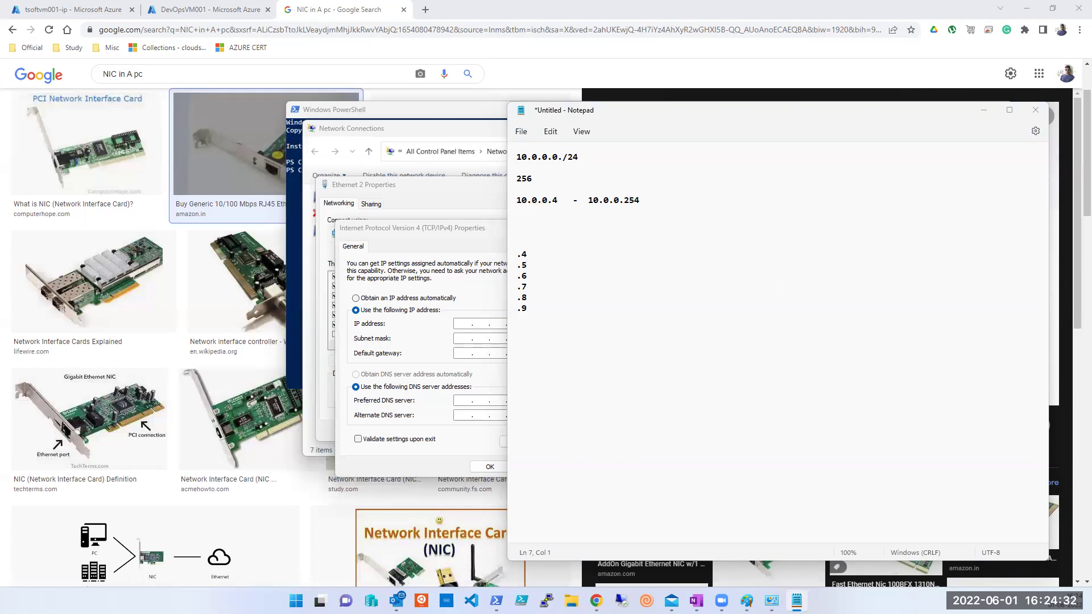
Switch to OneNote and highlight the four VM connection methods, from Azure Bastion to Jump Server, in the Azure Compute notes
{"action": "left_click", "coordinate": [983, 110]}
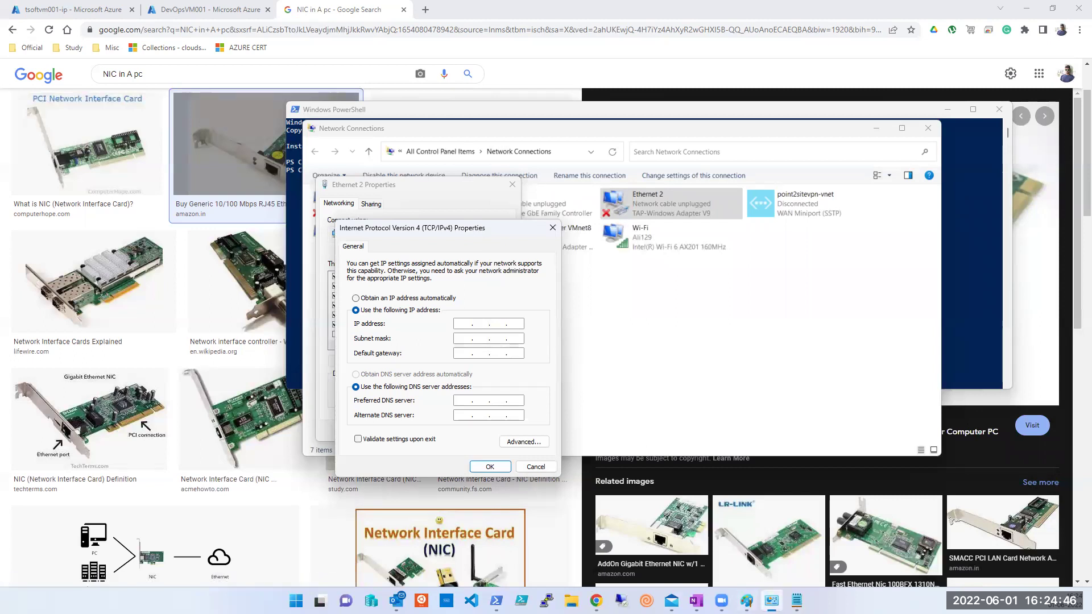
{"action": "key", "text": "alt+Tab"}
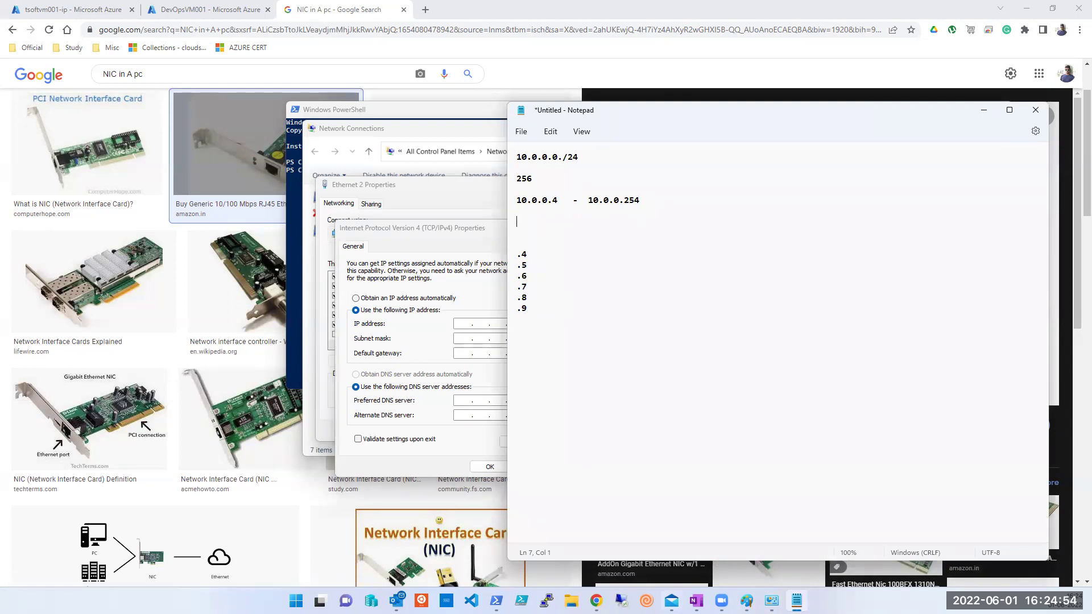
{"action": "key", "text": "alt+Tab"}
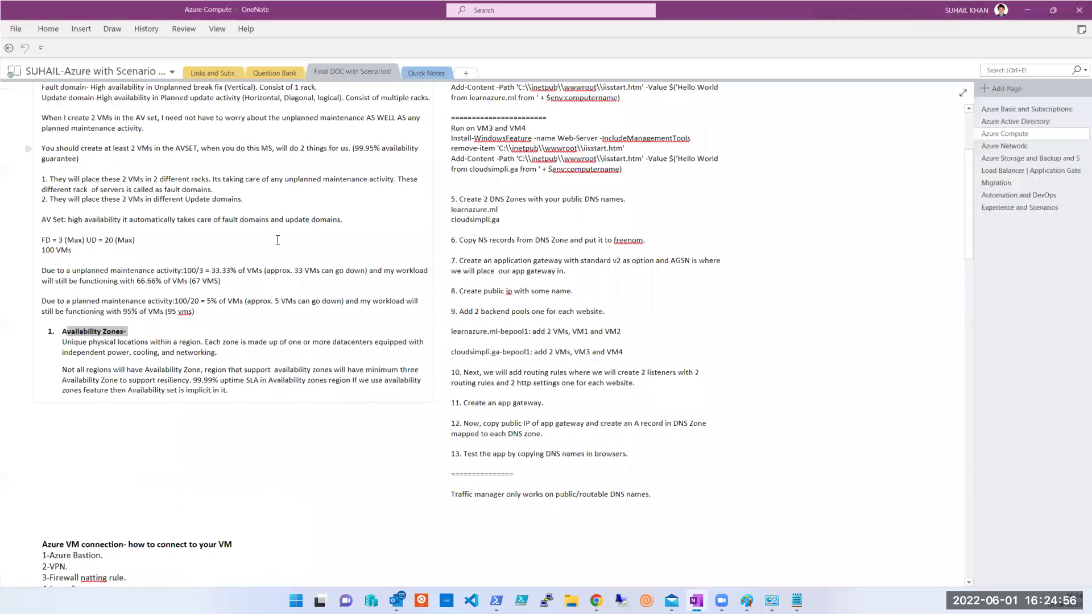
{"action": "scroll", "coordinate": [323, 309], "scroll_direction": "up", "scroll_amount": 5}
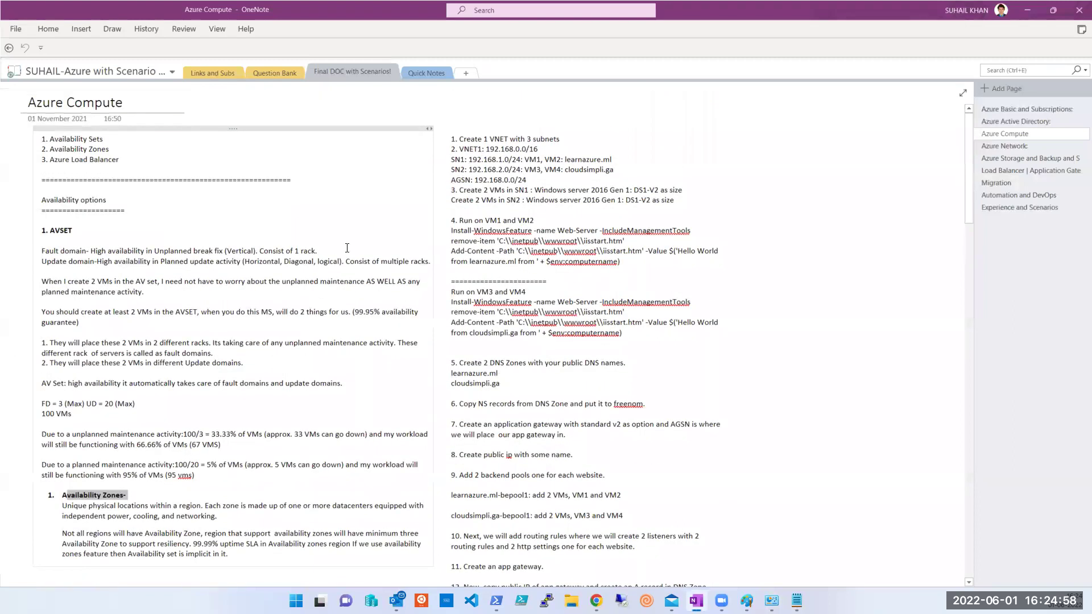
{"action": "scroll", "coordinate": [340, 238], "scroll_direction": "down", "scroll_amount": 5}
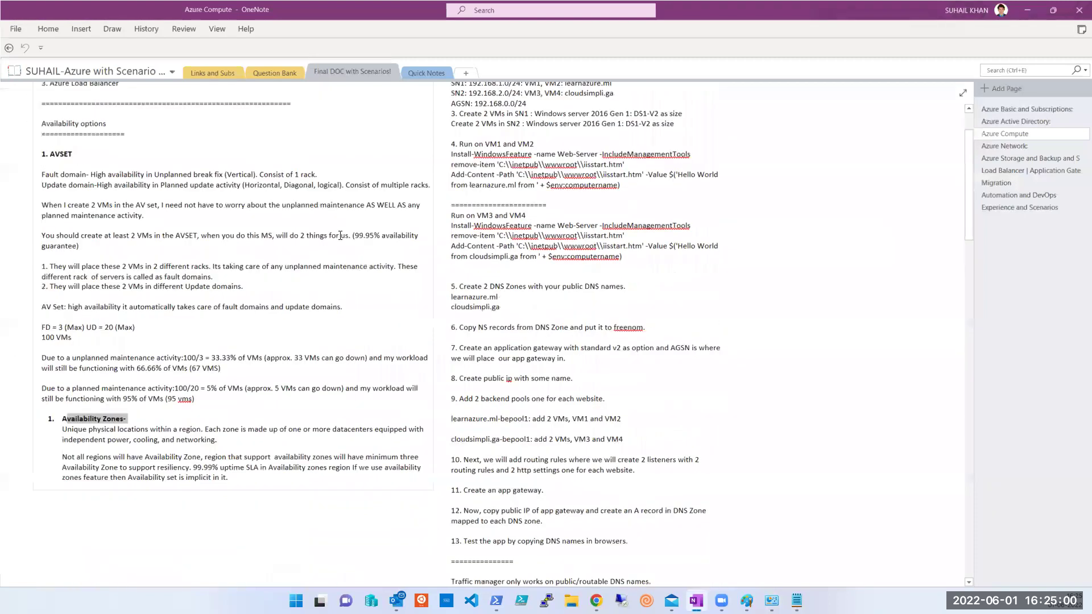
{"action": "scroll", "coordinate": [340, 235], "scroll_direction": "down", "scroll_amount": 5}
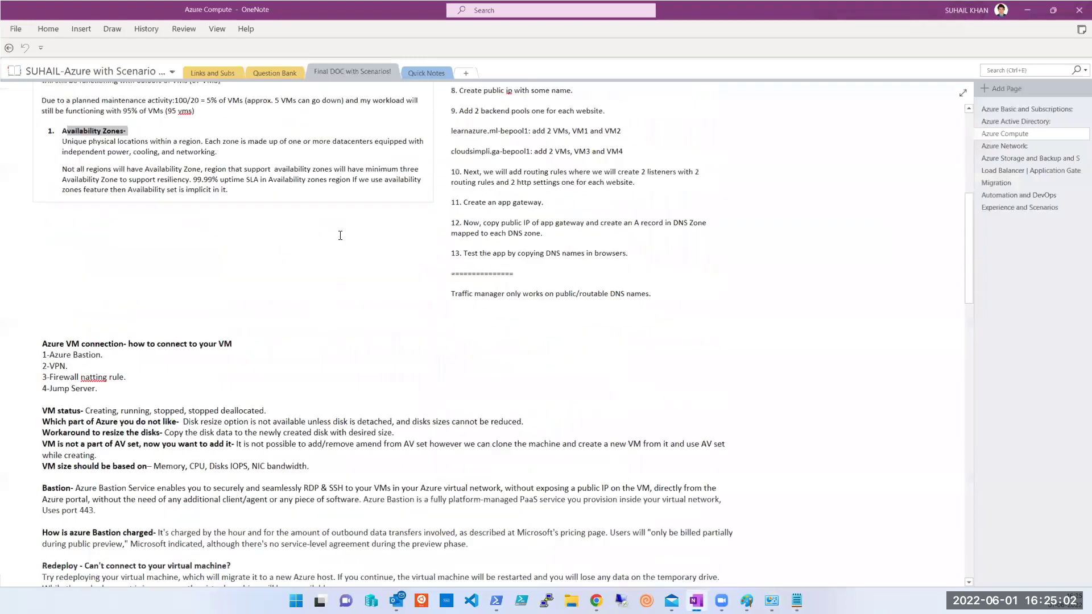
{"action": "scroll", "coordinate": [114, 166], "scroll_direction": "down", "scroll_amount": 1}
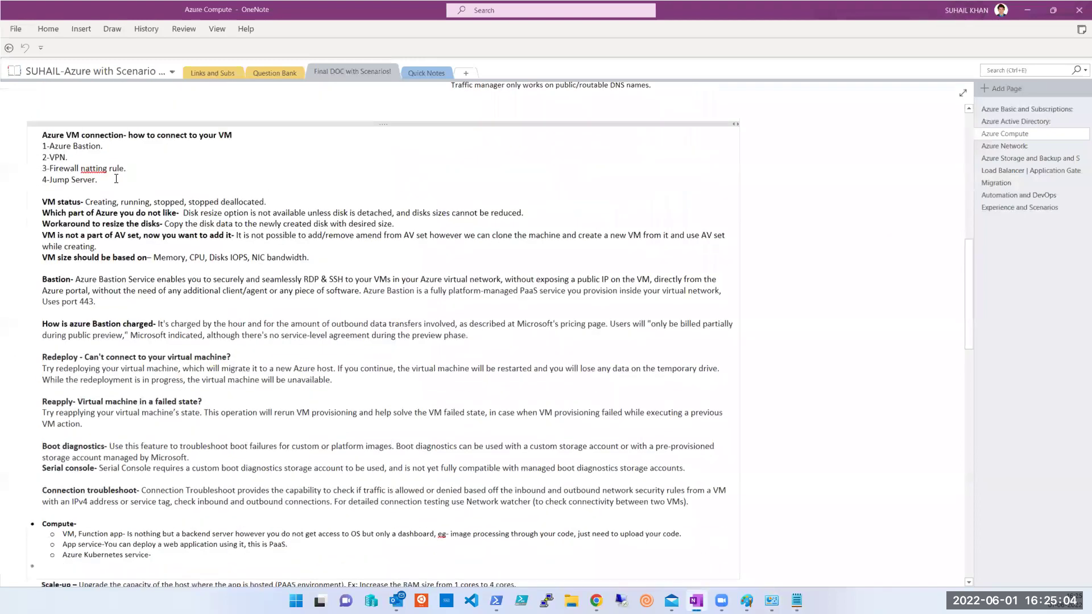
{"action": "left_click_drag", "start_coordinate": [116, 179], "coordinate": [32, 146]}
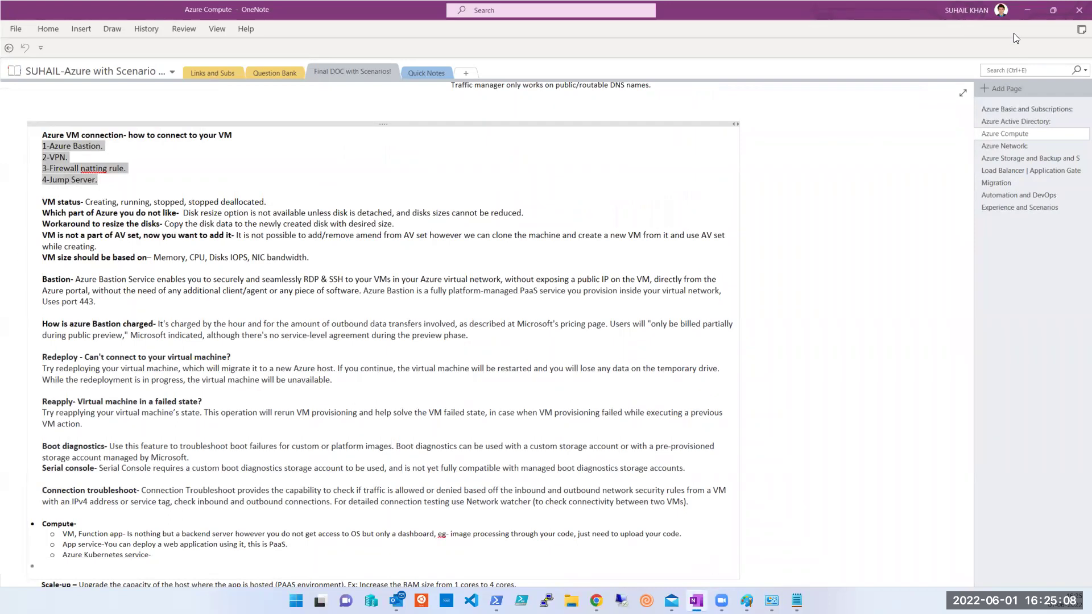
Copy the five reserved-address lines under "Why -5?" from the Azure Network page and paste them below the range in Notepad
{"action": "left_click", "coordinate": [995, 108]}
{"action": "left_click", "coordinate": [1006, 145]}
{"action": "scroll", "coordinate": [332, 164], "scroll_direction": "up", "scroll_amount": 15}
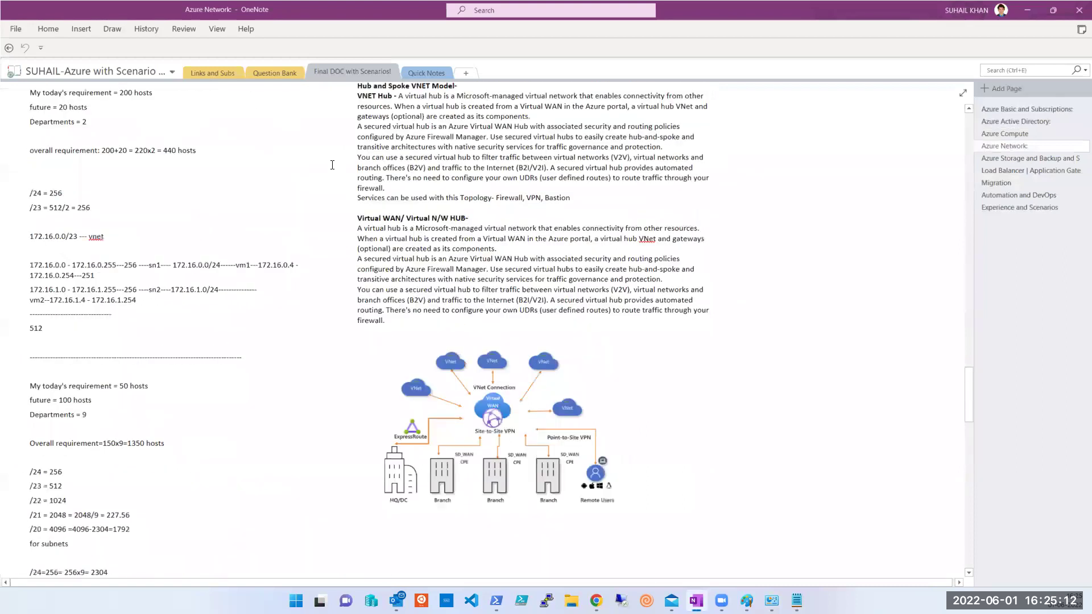
{"action": "scroll", "coordinate": [332, 165], "scroll_direction": "up", "scroll_amount": 4}
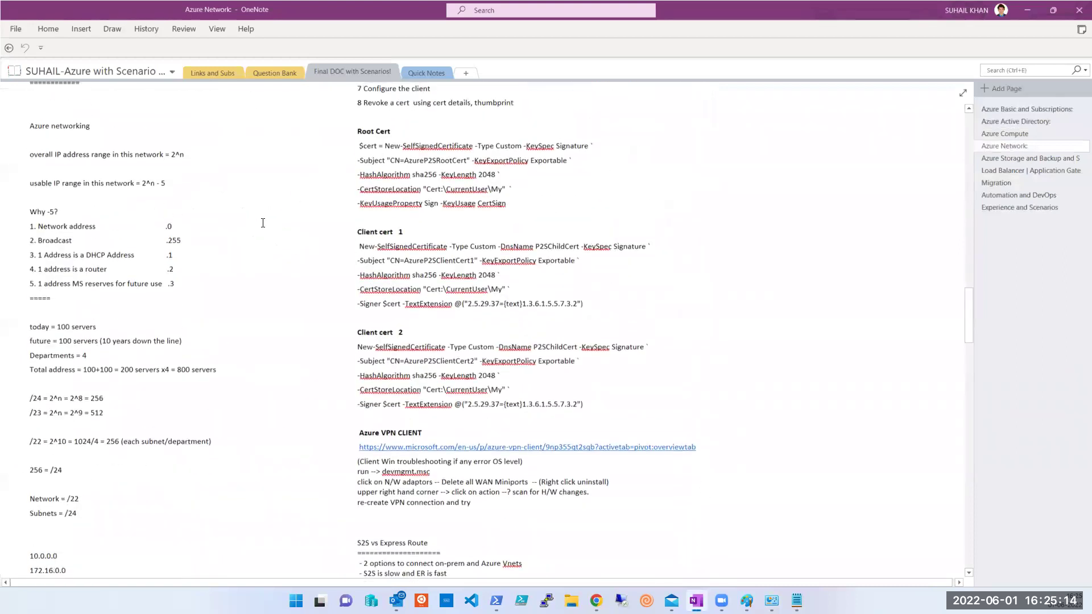
{"action": "left_click_drag", "start_coordinate": [188, 288], "coordinate": [36, 227]}
{"action": "key", "text": "ctrl+c"}
{"action": "left_click", "coordinate": [796, 600]}
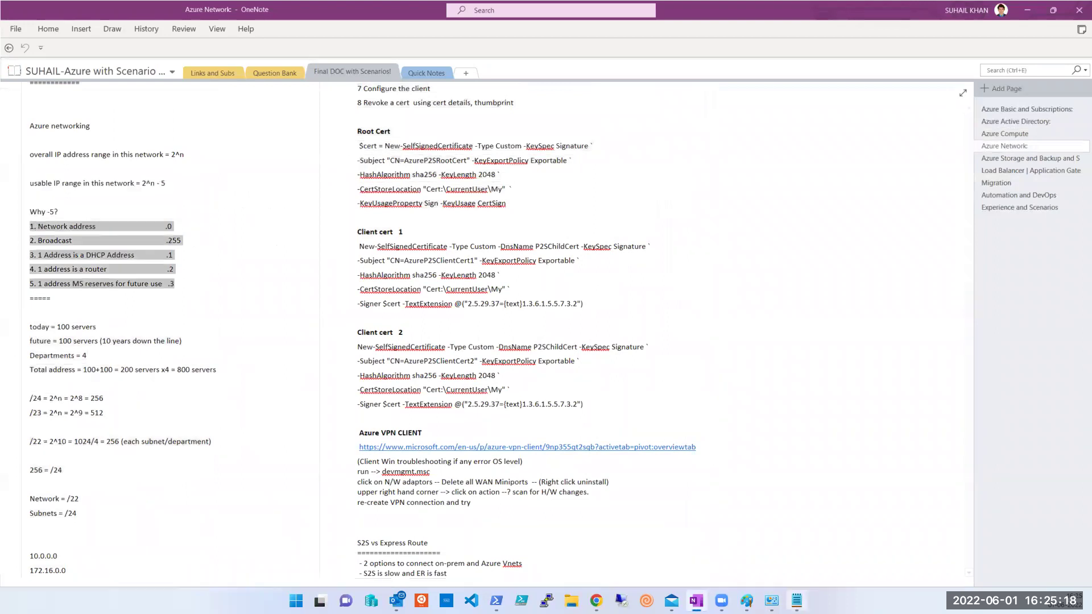
{"action": "key", "text": "ctrl+v"}
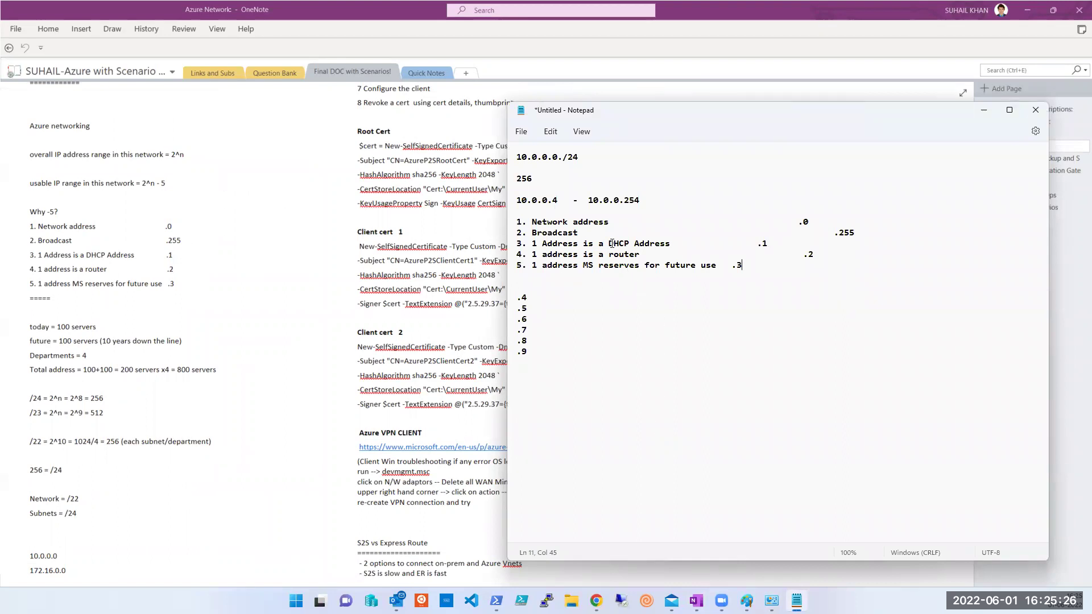
Align the .1, .2 and .3 values of the pasted reserved-address list into one column
{"action": "left_click", "coordinate": [735, 244]}
{"action": "key", "text": "Tab"}
{"action": "left_click", "coordinate": [720, 267]}
{"action": "left_click", "coordinate": [769, 243]}
{"action": "left_click", "coordinate": [779, 253]}
{"action": "left_click", "coordinate": [783, 233]}
{"action": "left_click", "coordinate": [787, 246]}
{"action": "left_click", "coordinate": [811, 262]}
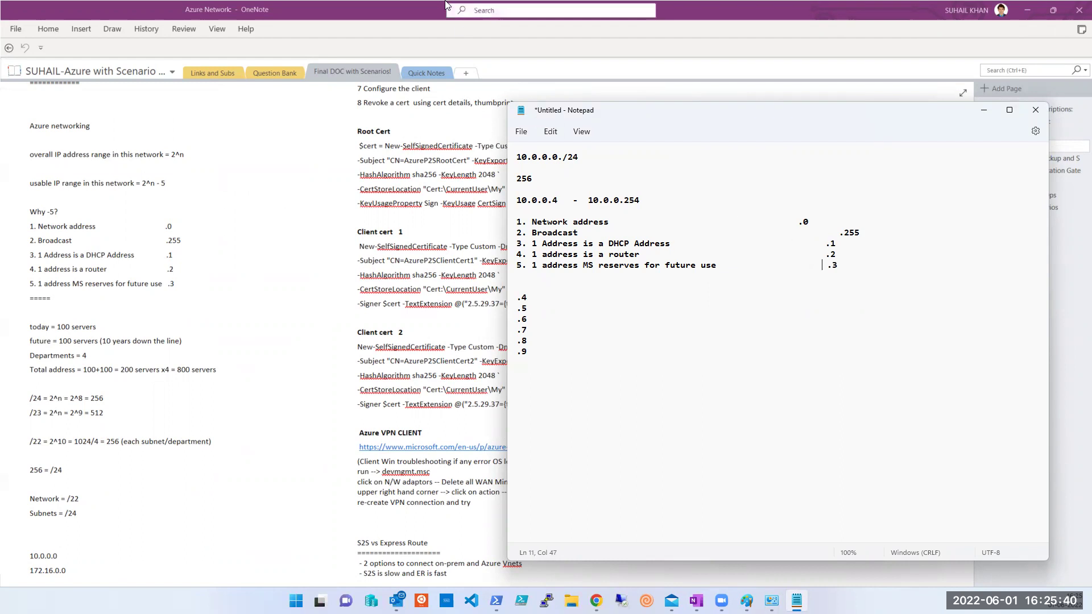
Switch to Chrome and start creating a new Azure virtual machine from the portal's virtual machines page
{"action": "left_click", "coordinate": [272, 29]}
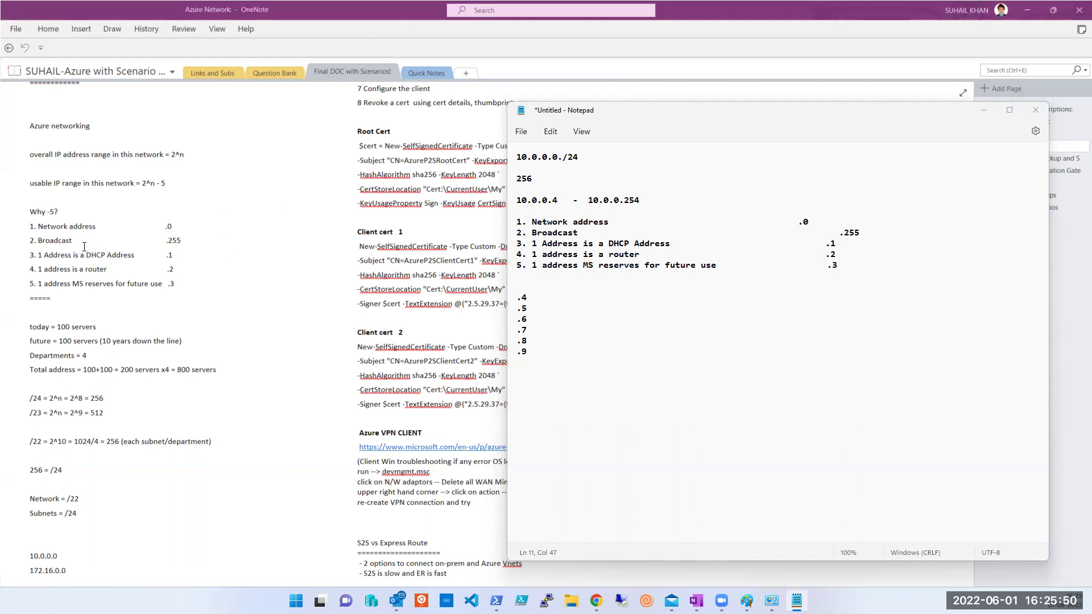
{"action": "left_click", "coordinate": [176, 260]}
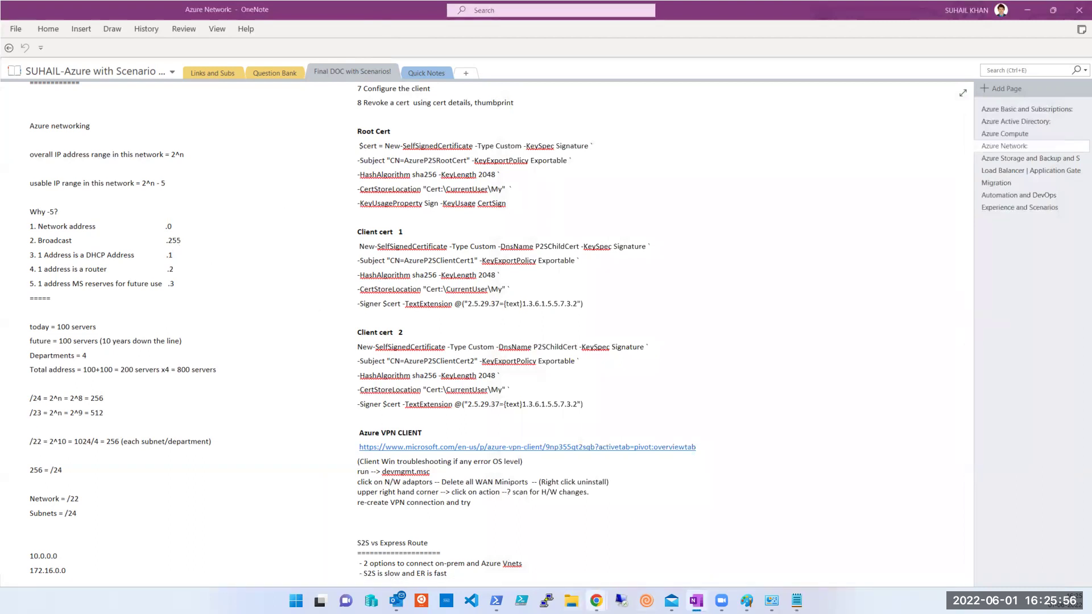
{"action": "mouse_move", "coordinate": [596, 600]}
{"action": "left_click", "coordinate": [649, 551]}
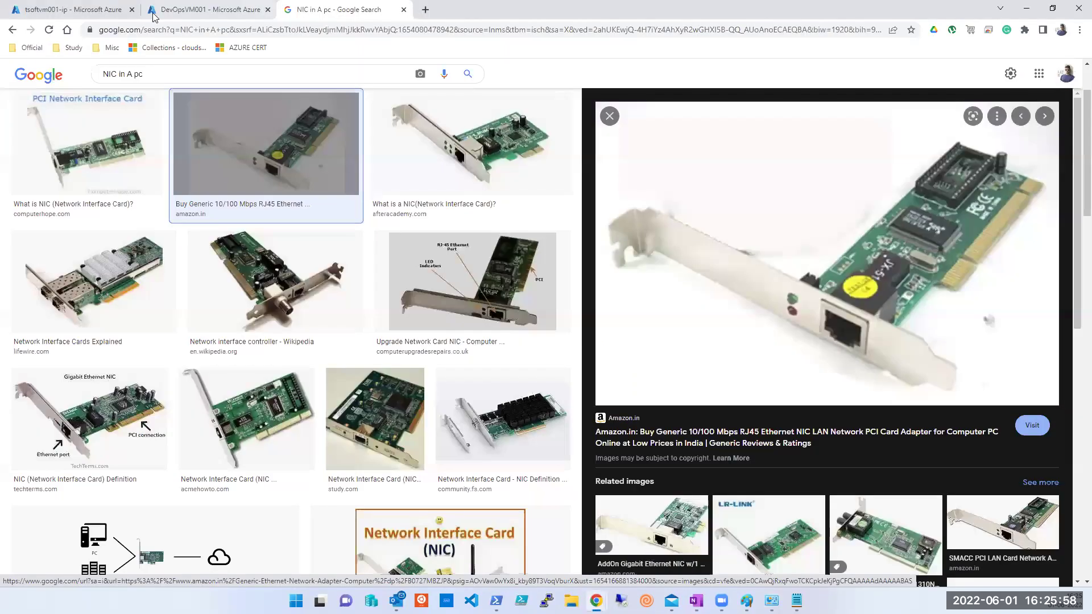
{"action": "left_click", "coordinate": [170, 11]}
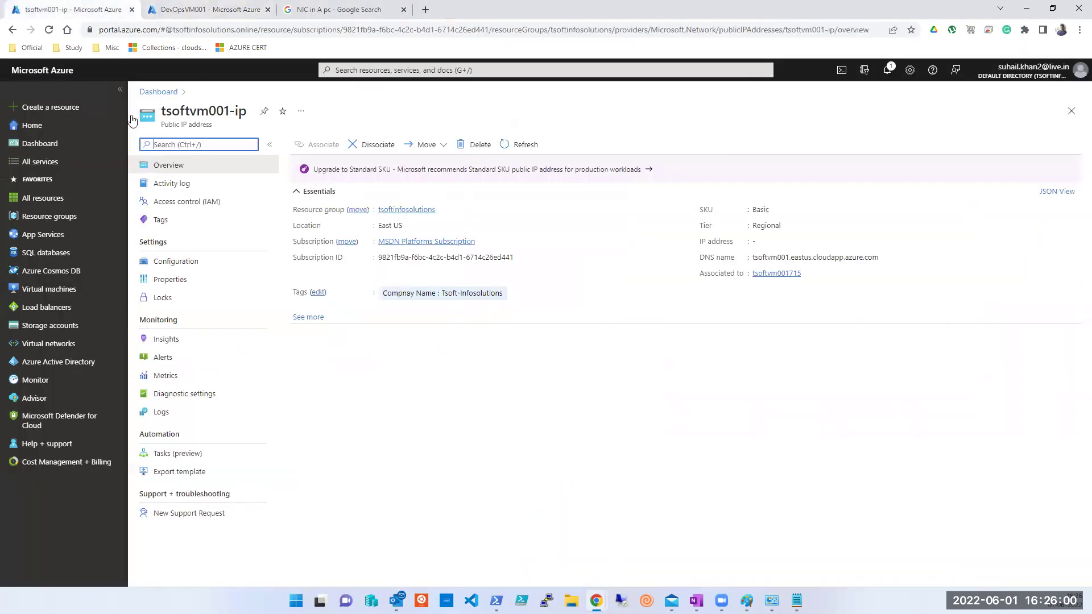
{"action": "left_click", "coordinate": [35, 125]}
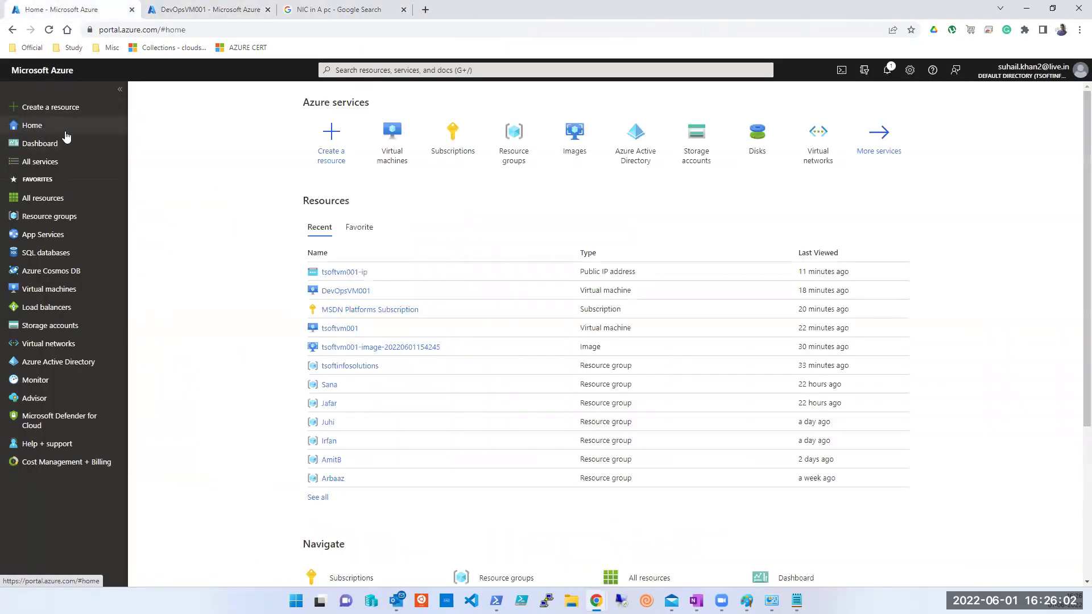
{"action": "left_click", "coordinate": [395, 149]}
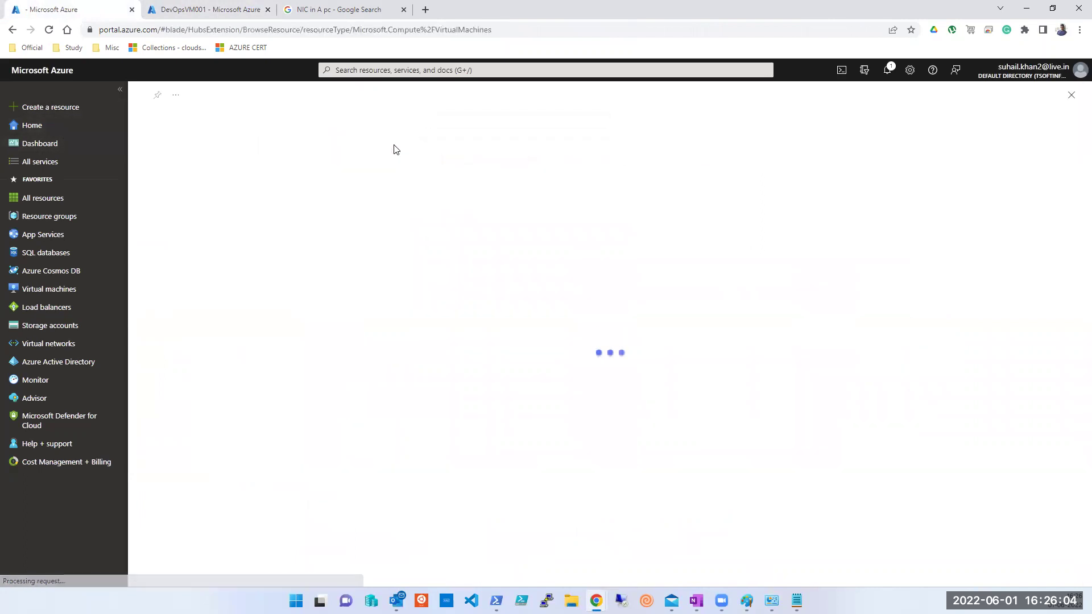
{"action": "left_click", "coordinate": [170, 146]}
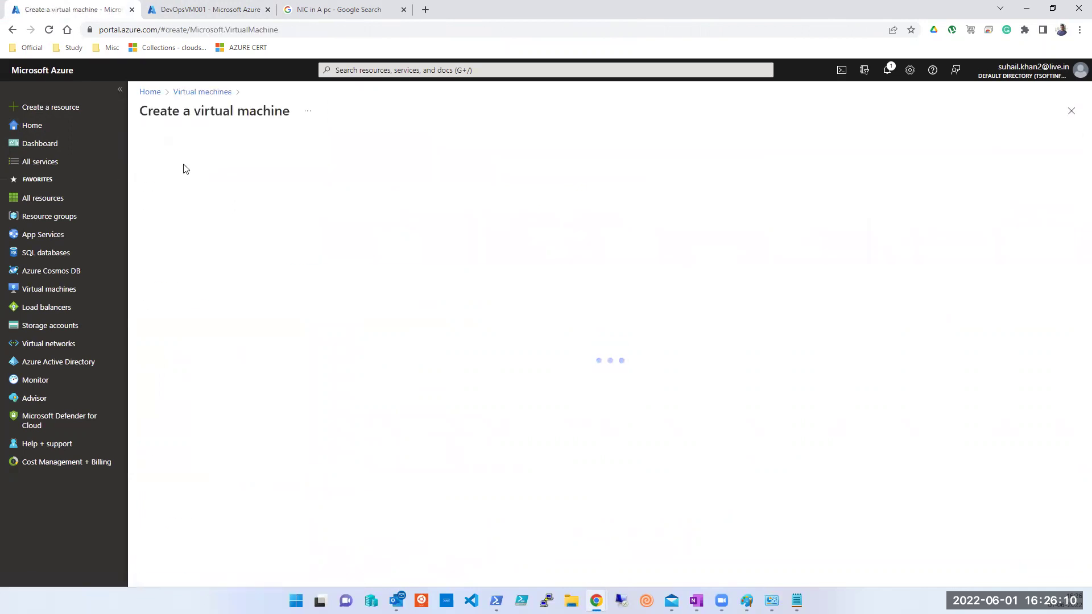
Check the virtual network choice in the new VM's networking settings, and set its region to (US) East US
{"action": "left_click", "coordinate": [249, 157]}
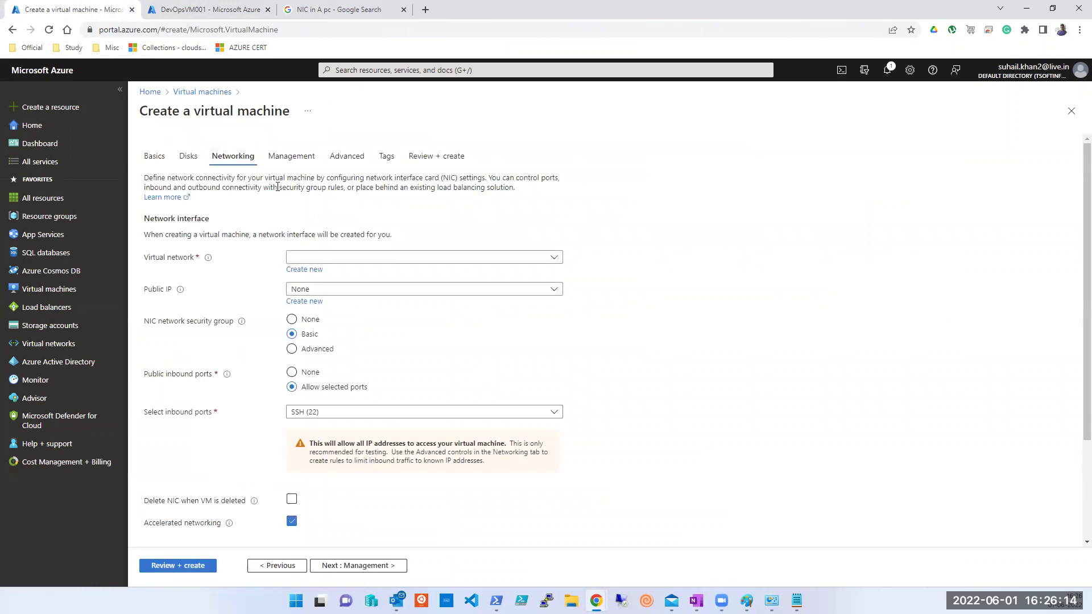
{"action": "left_click", "coordinate": [325, 258]}
{"action": "left_click", "coordinate": [155, 158]}
{"action": "left_click", "coordinate": [405, 398]}
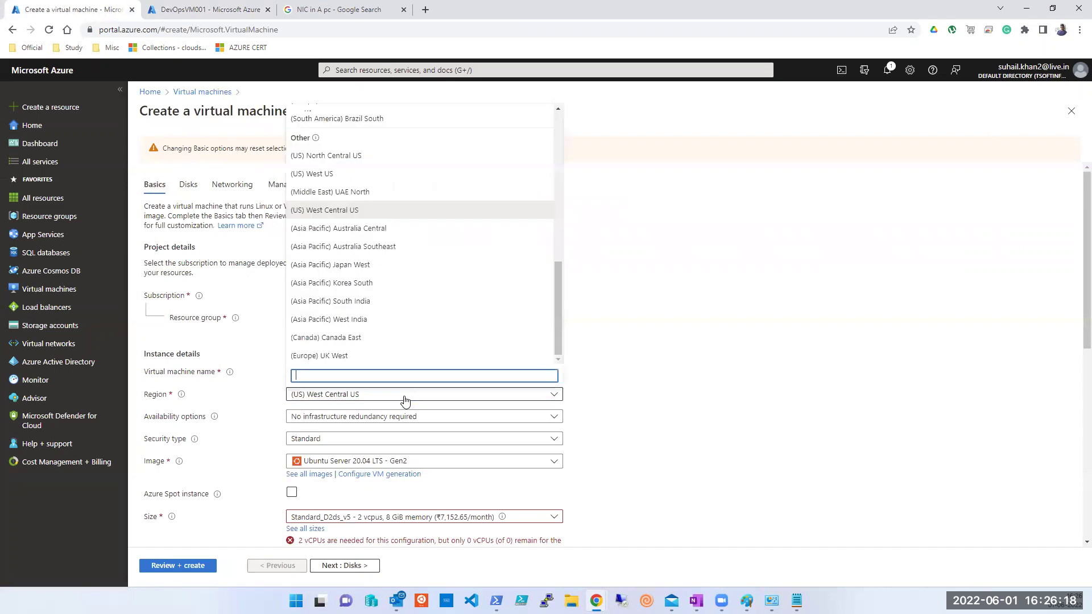
{"action": "type", "text": "eas"}
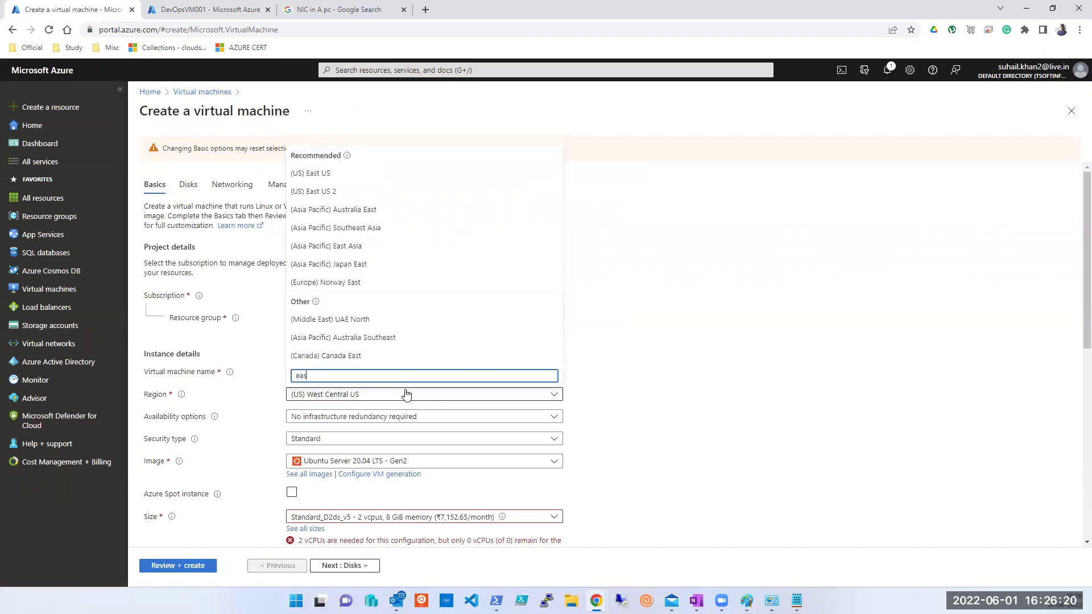
{"action": "left_click", "coordinate": [335, 175]}
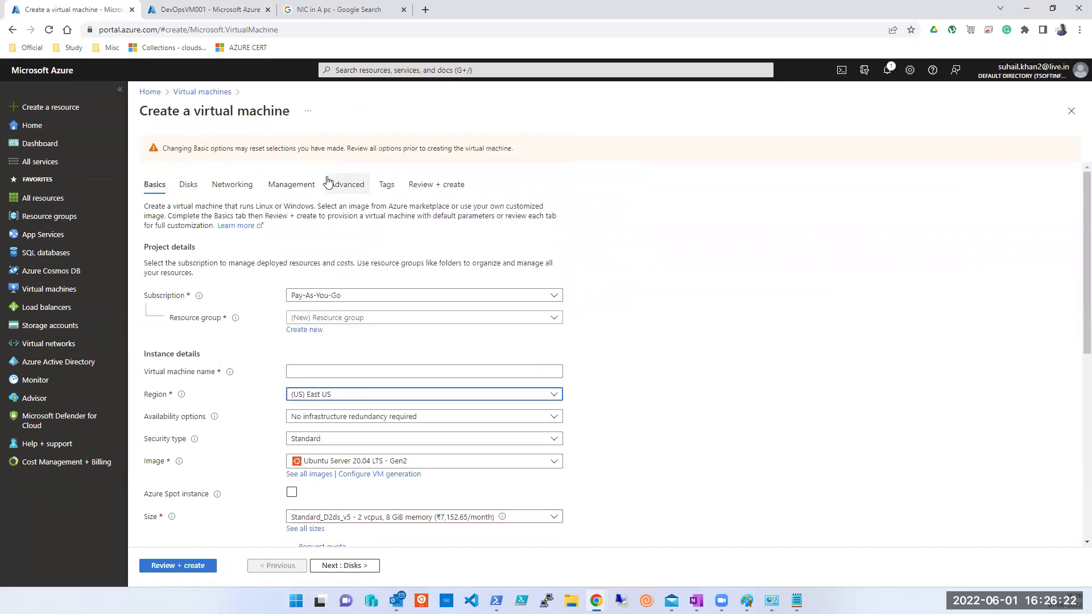
Check the virtual network and public IP choices available in the new VM's networking settings
{"action": "left_click", "coordinate": [253, 188]}
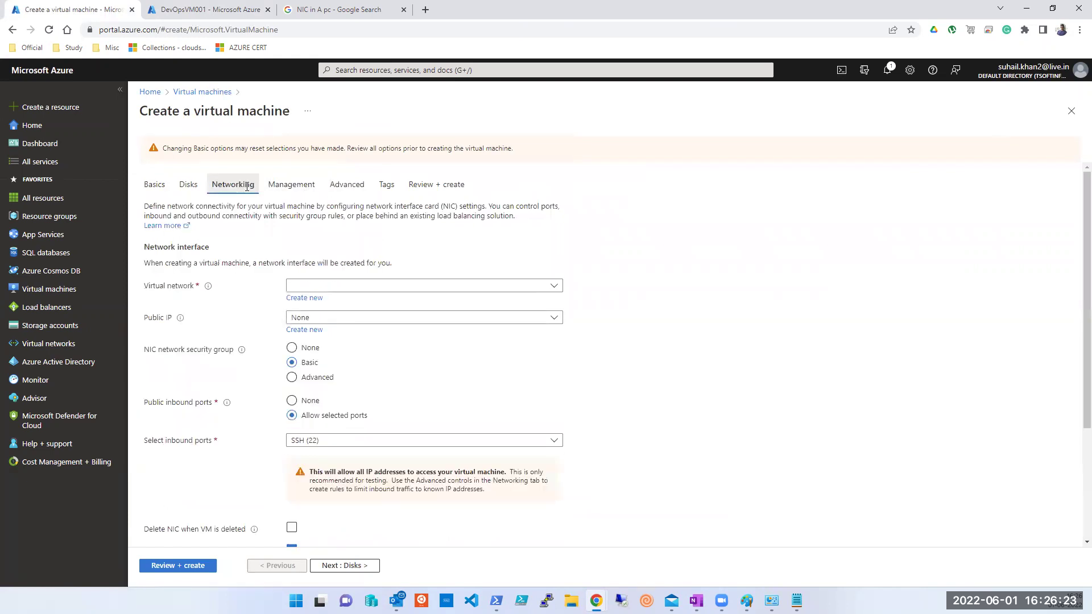
{"action": "left_click", "coordinate": [376, 286]}
{"action": "left_click", "coordinate": [407, 288]}
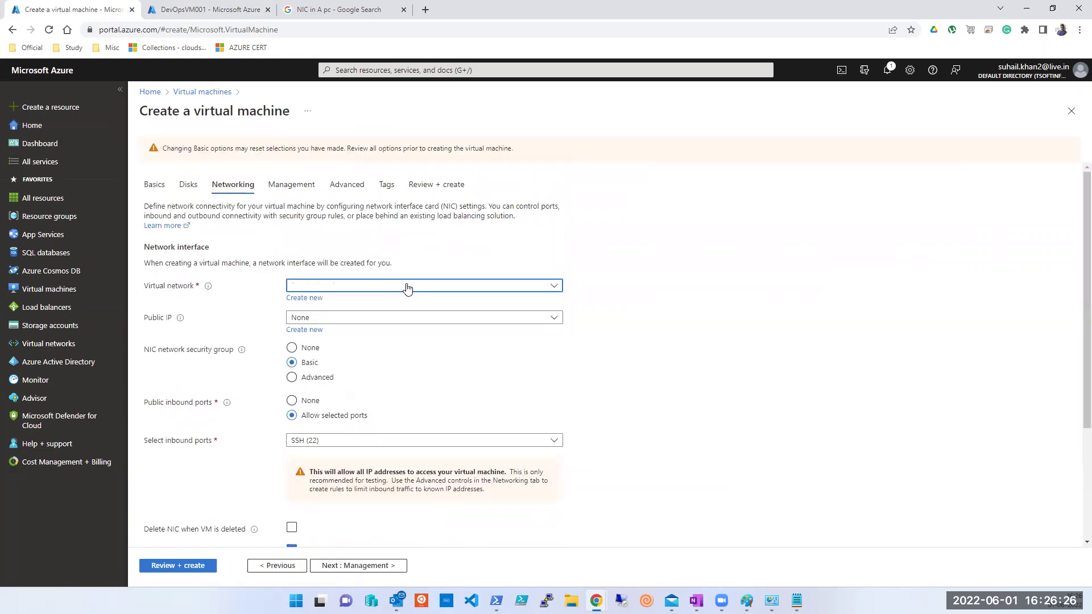
{"action": "left_click", "coordinate": [554, 286]}
{"action": "left_click", "coordinate": [555, 287]}
{"action": "left_click", "coordinate": [556, 288]}
{"action": "left_click", "coordinate": [502, 33]}
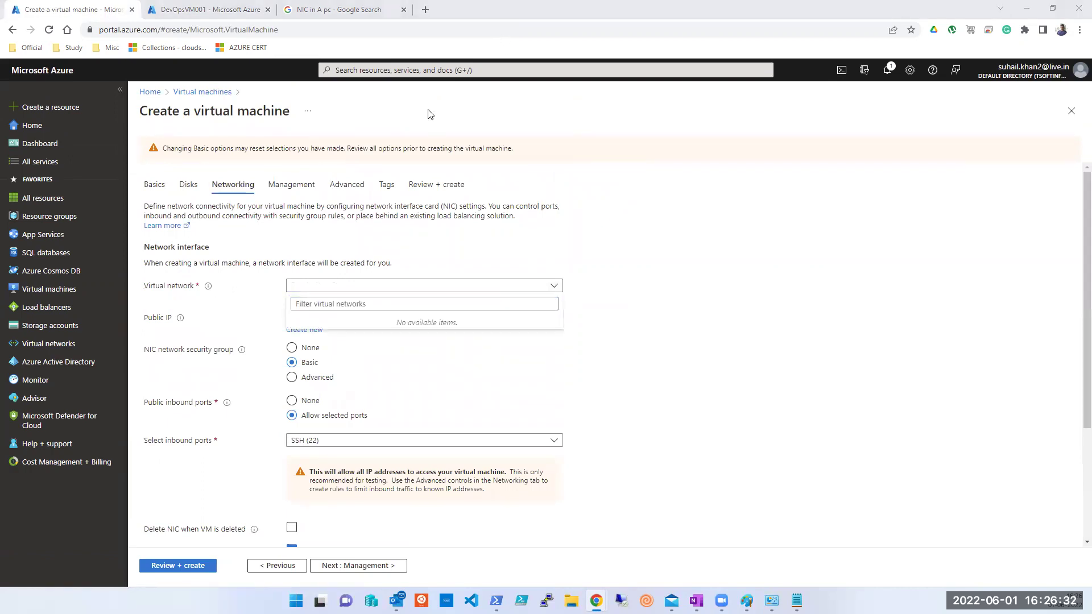
{"action": "left_click", "coordinate": [373, 291]}
{"action": "left_click", "coordinate": [373, 292]}
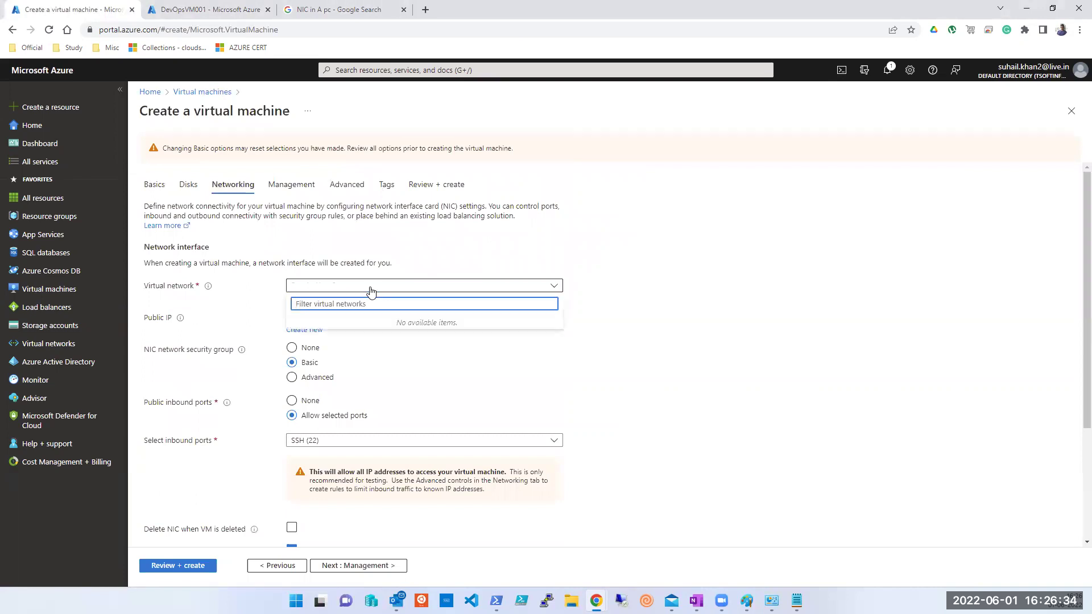
{"action": "left_click", "coordinate": [375, 285]}
{"action": "left_click", "coordinate": [378, 316]}
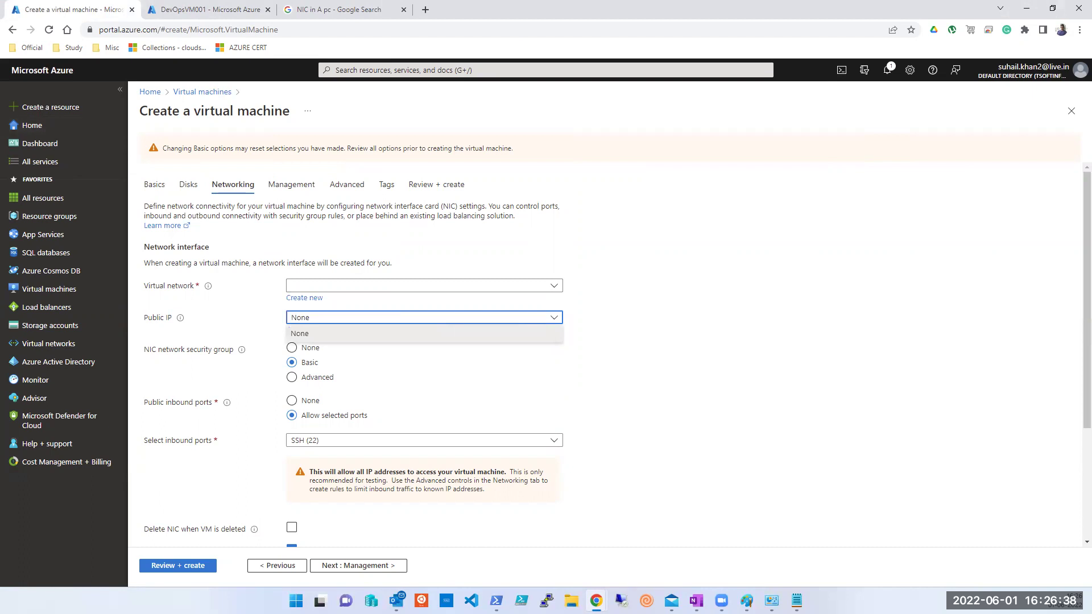
Restart the virtual machine creation from the portal's home page and choose the second existing resource group for it
{"action": "left_click", "coordinate": [150, 91]}
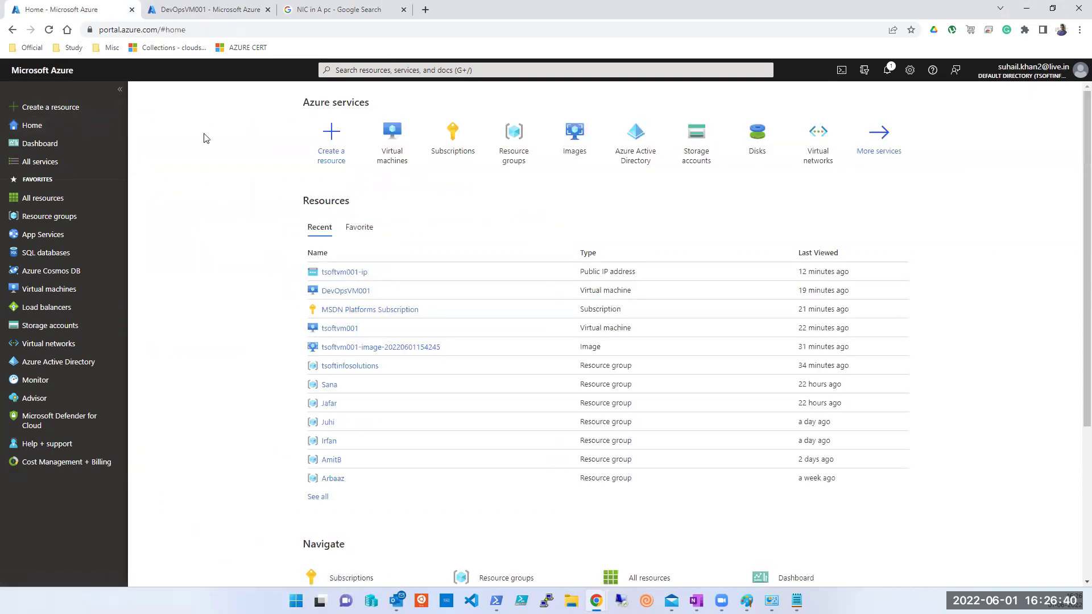
{"action": "left_click", "coordinate": [400, 164]}
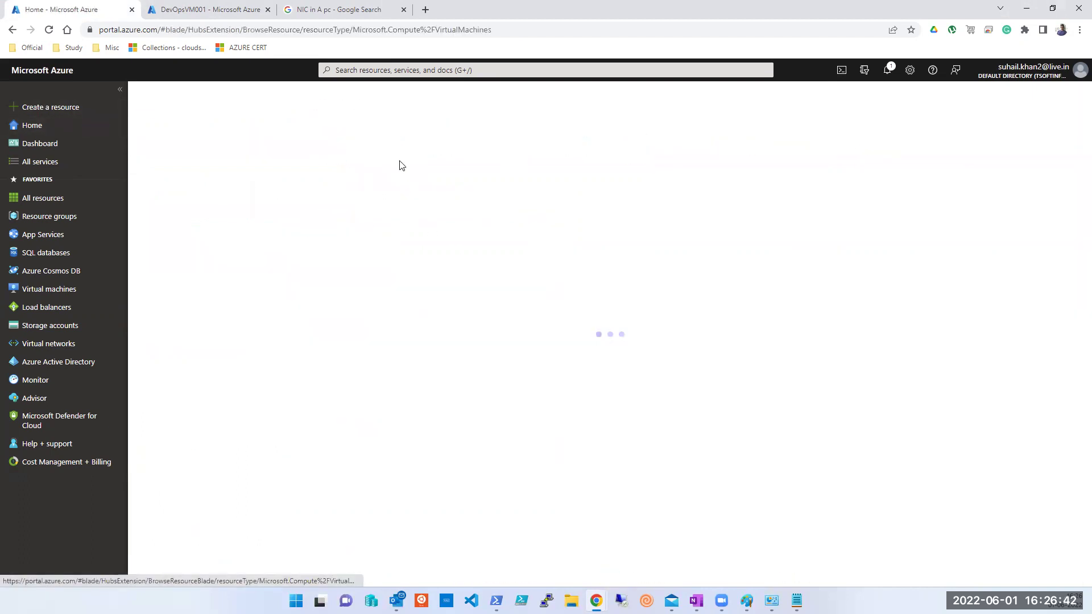
{"action": "left_click", "coordinate": [166, 145]}
{"action": "left_click", "coordinate": [184, 160]}
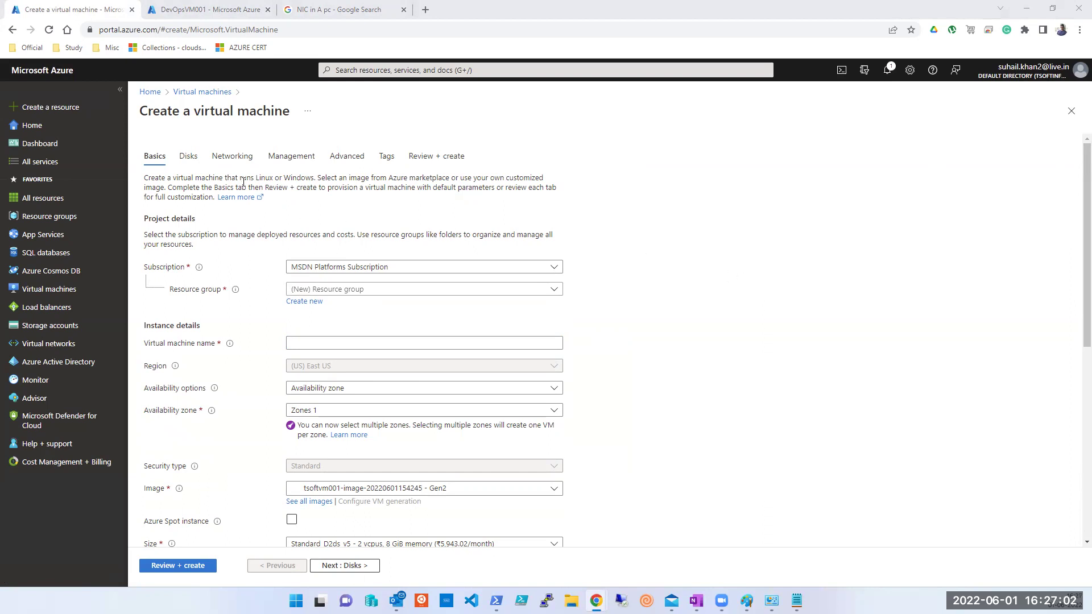
{"action": "left_click", "coordinate": [395, 290]}
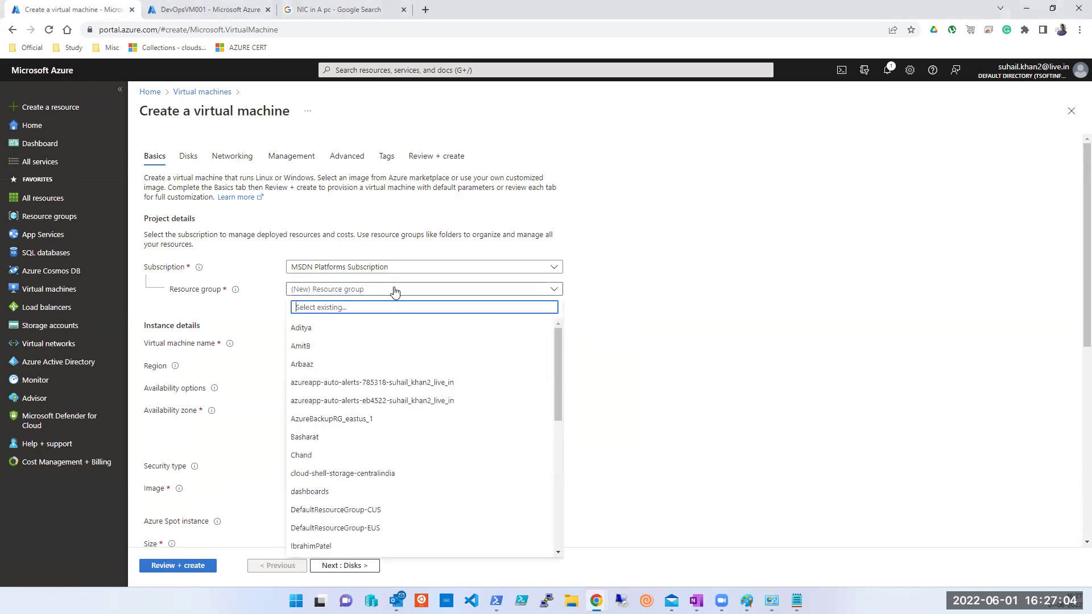
{"action": "left_click", "coordinate": [396, 345]}
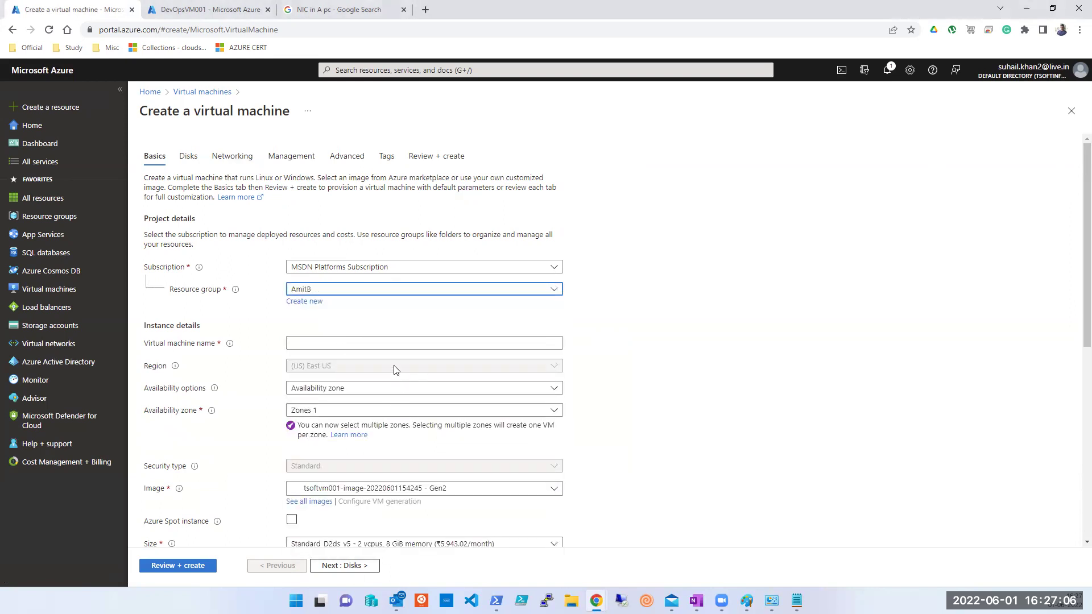
Set the new VM's virtual network to tsoftinfosolutions-vnet and its subnet to ProdSubnet002 (172.31.1.0/24), and highlight the Network interface heading
{"action": "left_click", "coordinate": [244, 160]}
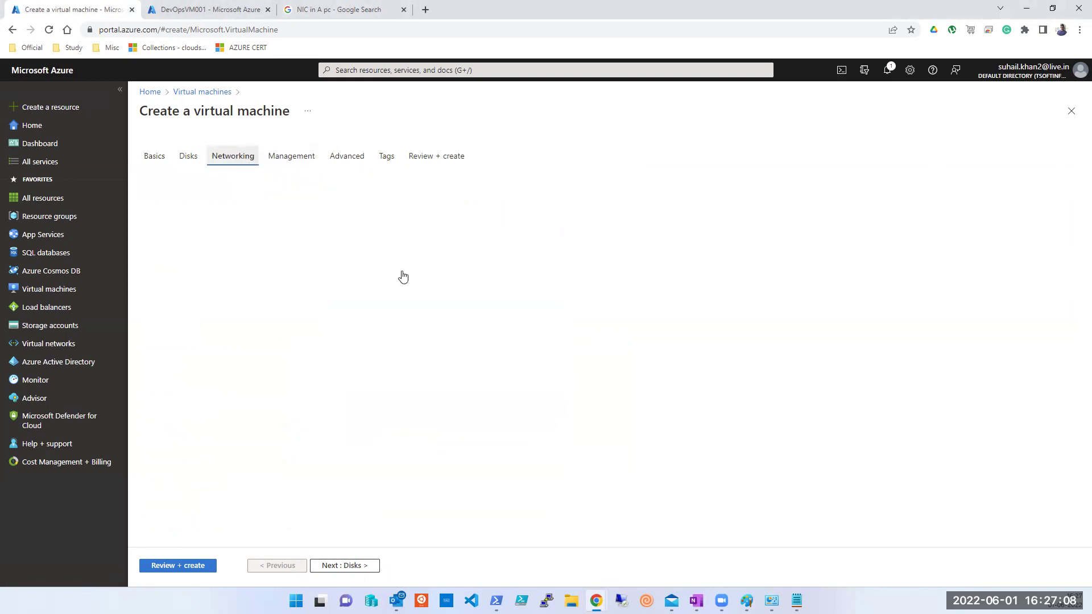
{"action": "left_click", "coordinate": [388, 259]}
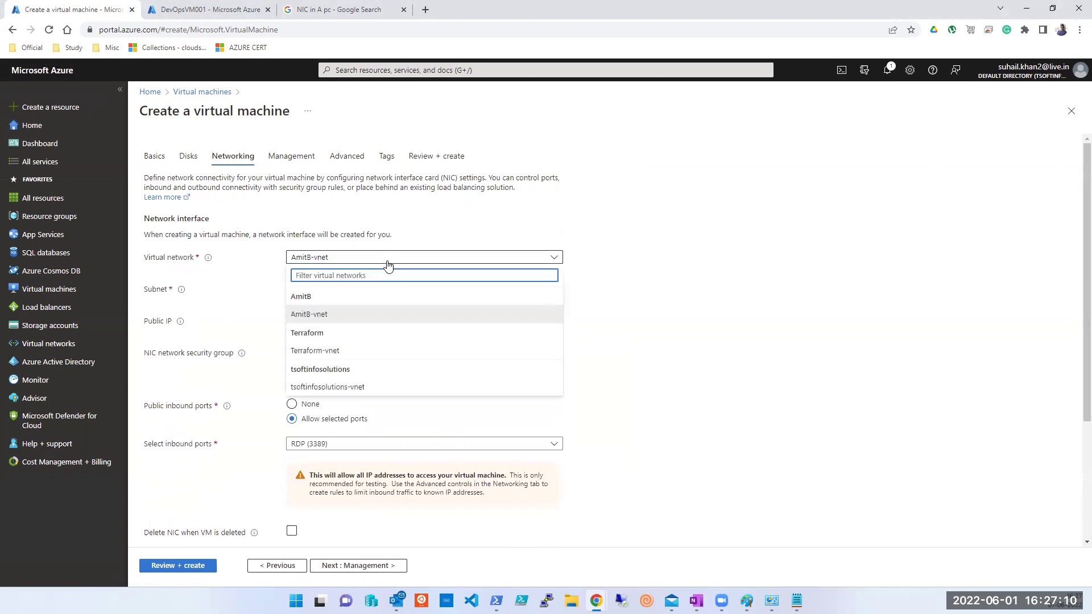
{"action": "left_click", "coordinate": [778, 364]}
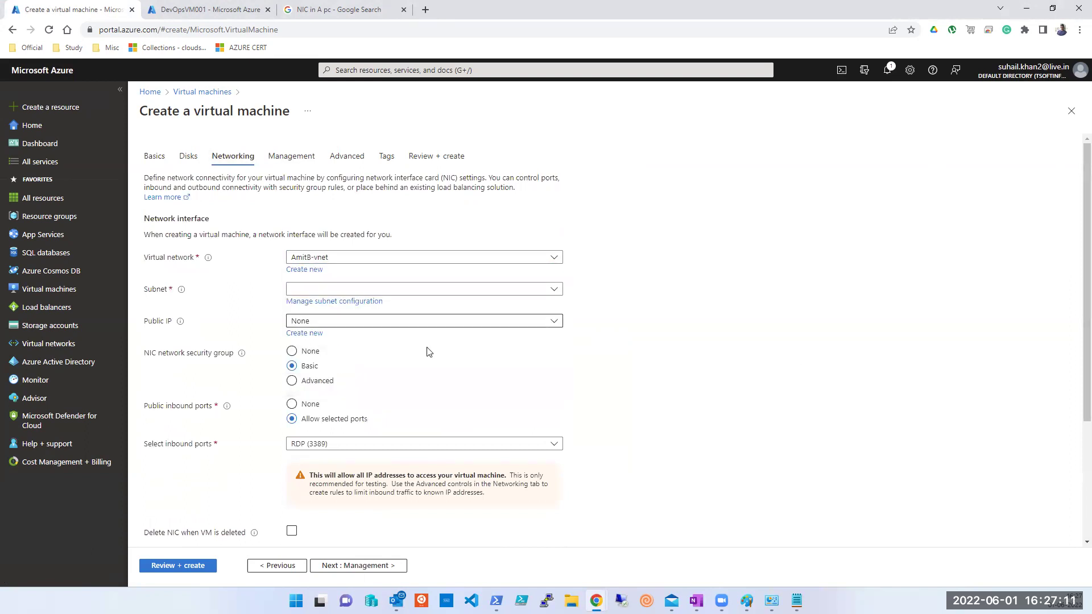
{"action": "left_click", "coordinate": [373, 261]}
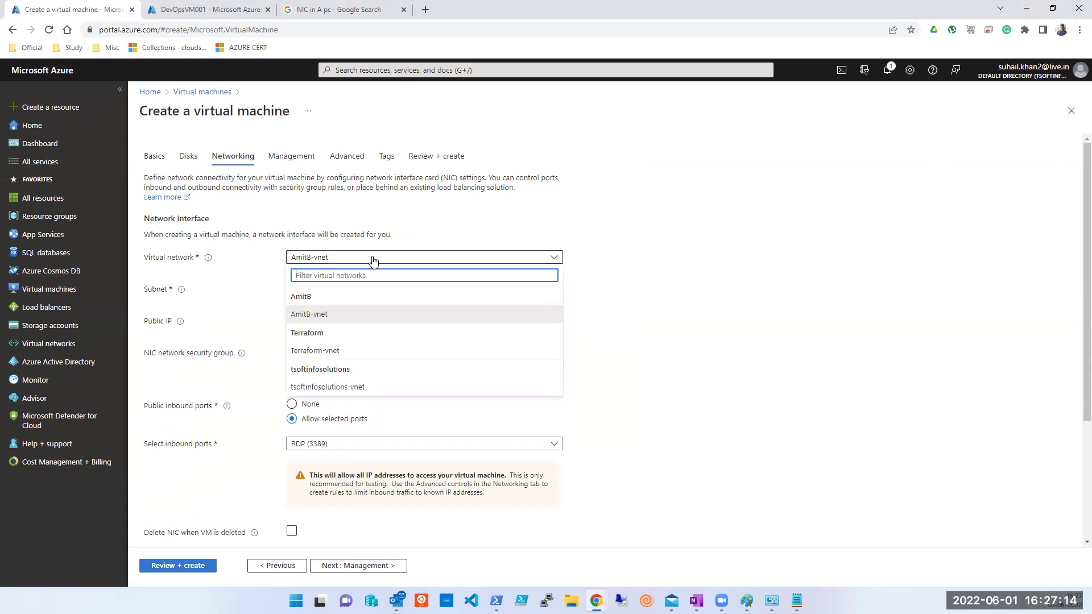
{"action": "left_click", "coordinate": [318, 387]}
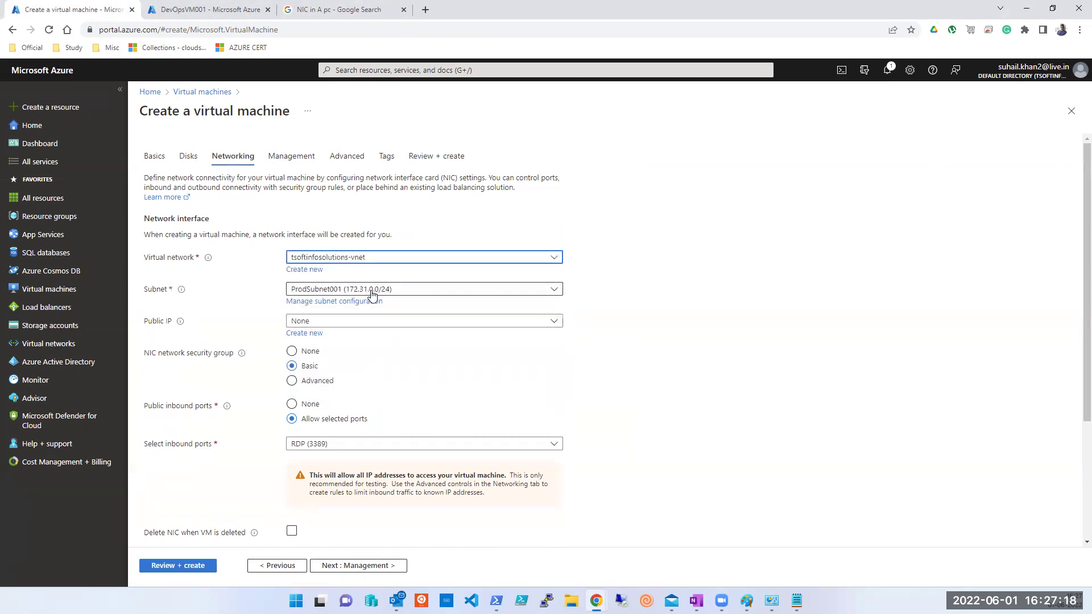
{"action": "left_click", "coordinate": [374, 290]}
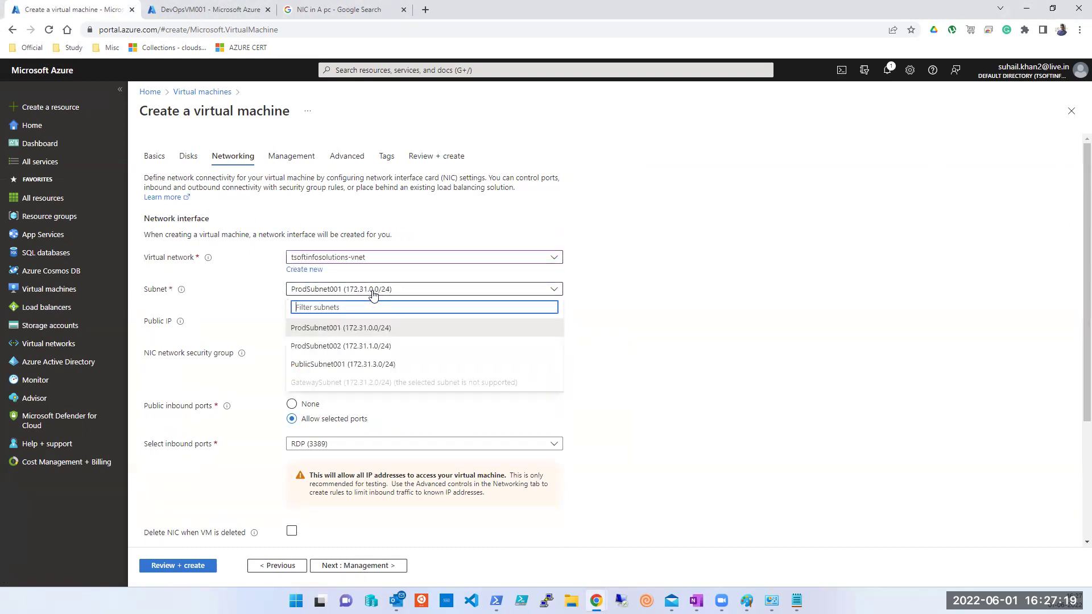
{"action": "left_click", "coordinate": [352, 347]}
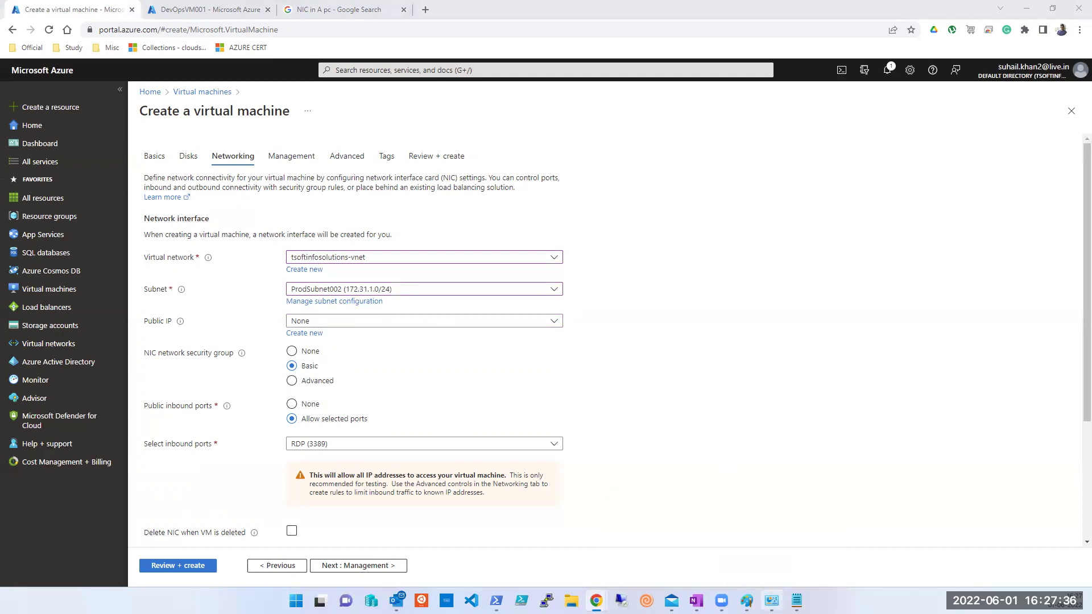
{"action": "mouse_move", "coordinate": [765, 587]}
{"action": "triple_click", "coordinate": [167, 218]}
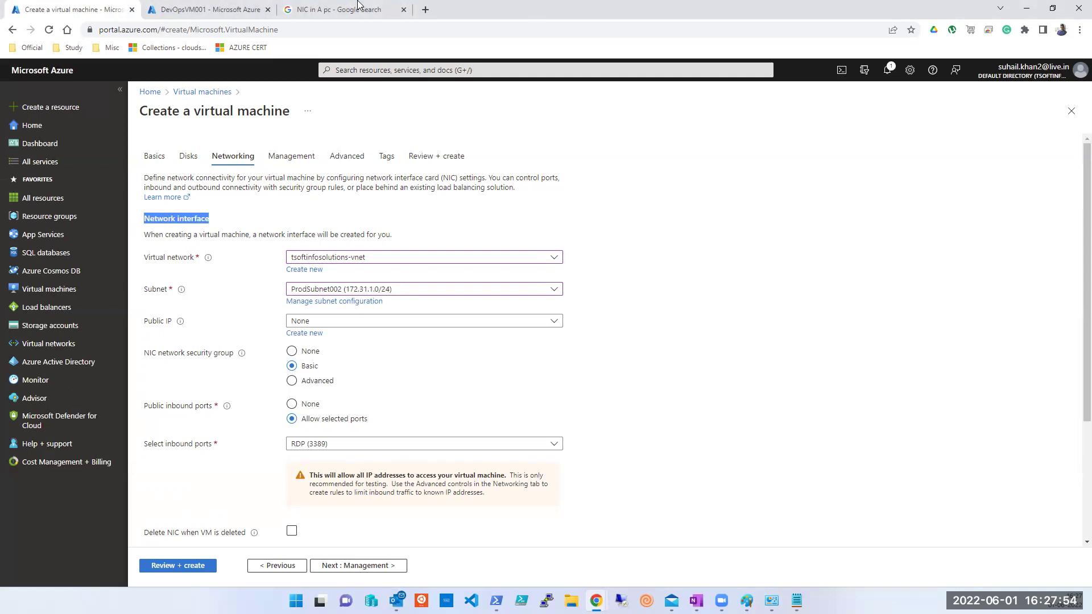
Open the tsoftvm001160 network interface through tsoftvm001's resource group and highlight its private IP address
{"action": "left_click", "coordinate": [209, 10]}
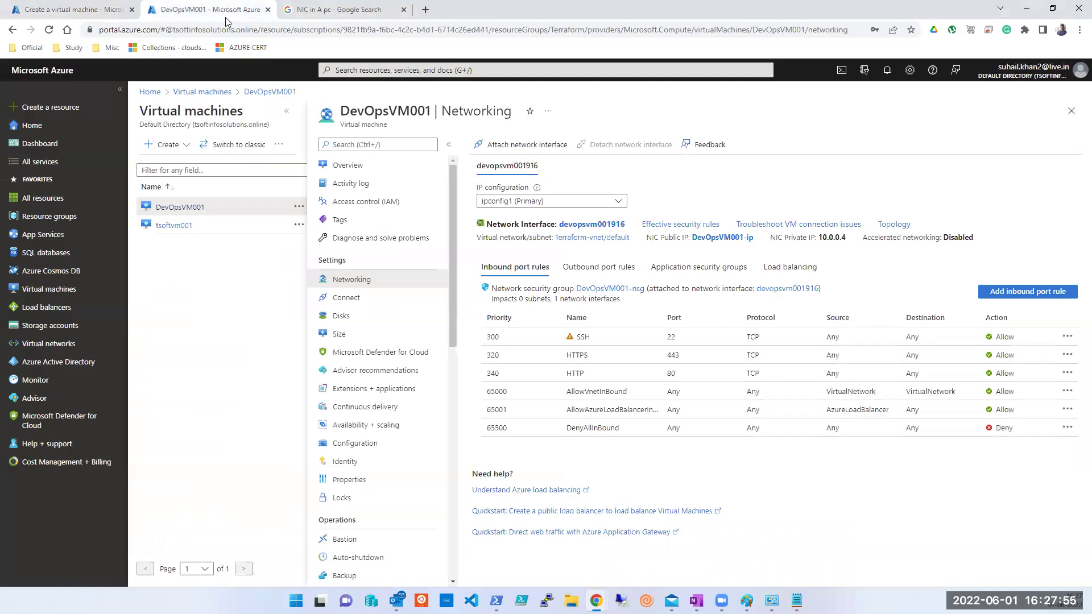
{"action": "left_click", "coordinate": [178, 225]}
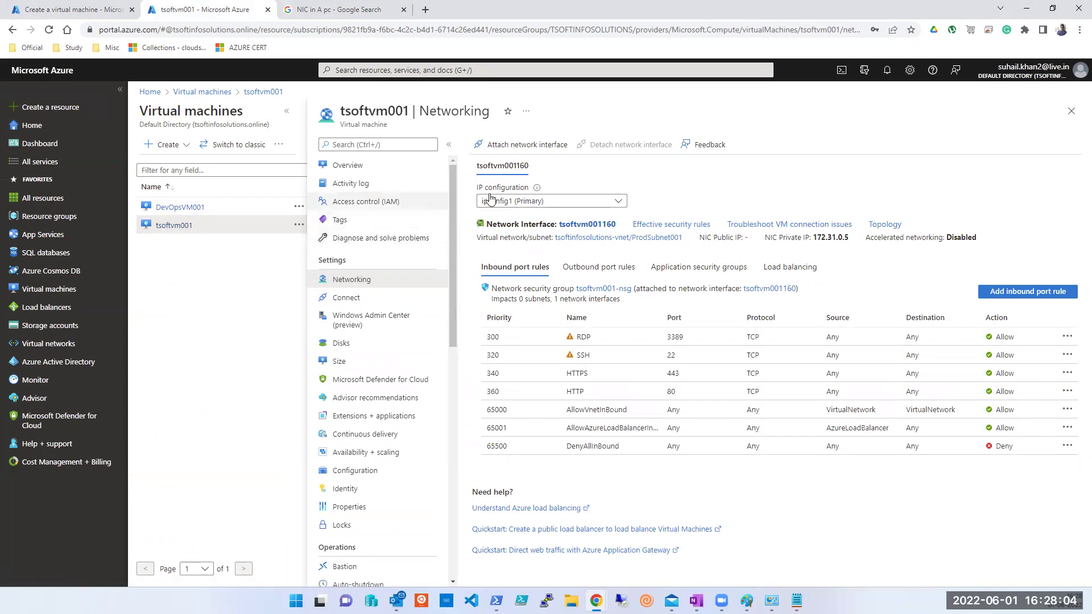
{"action": "left_click", "coordinate": [356, 171]}
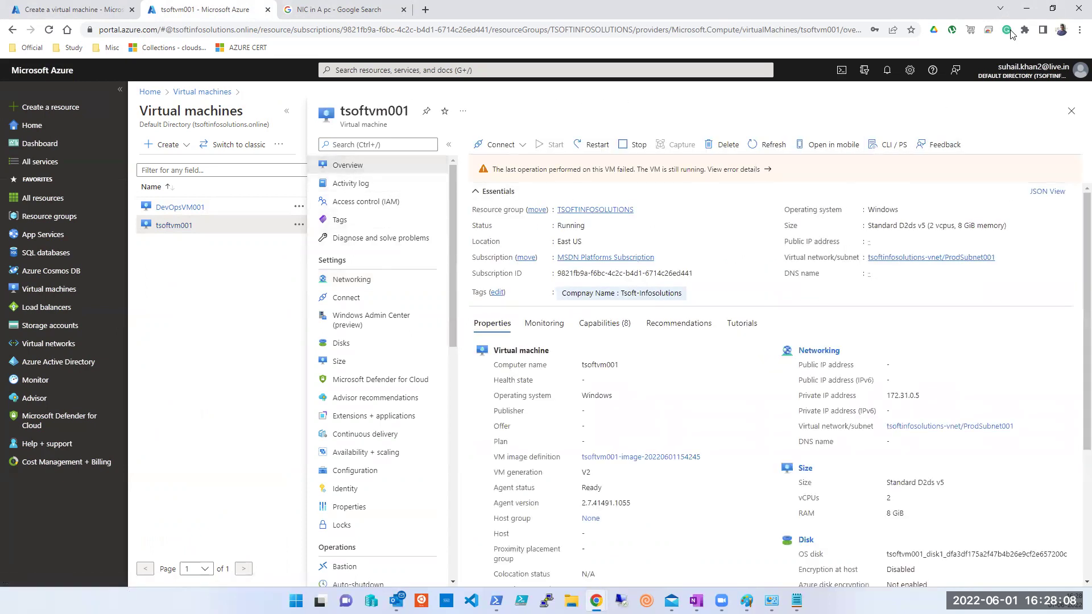
{"action": "left_click", "coordinate": [598, 213]}
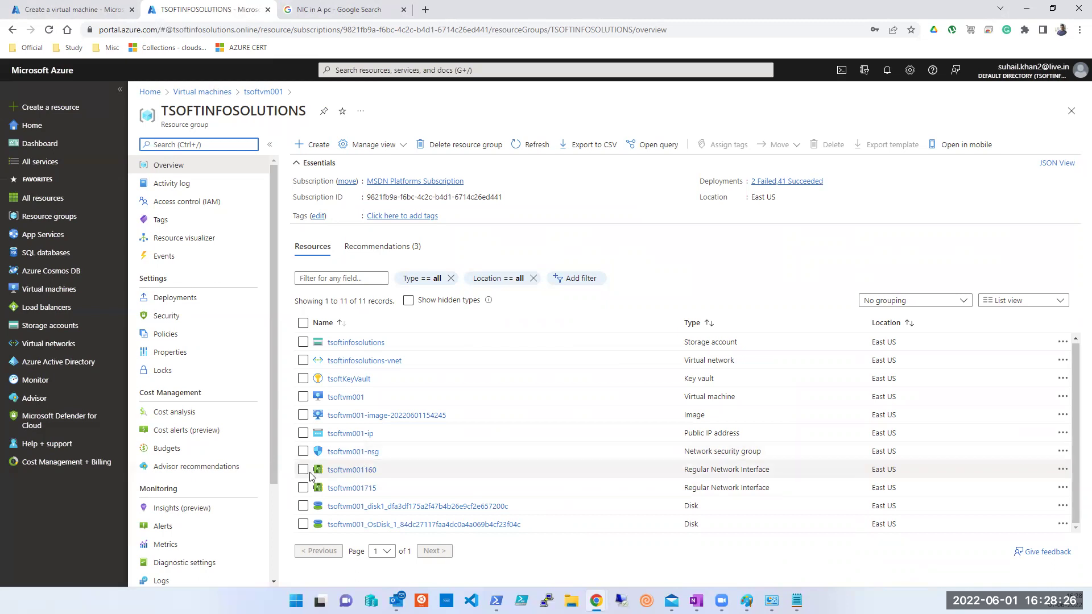
{"action": "left_click", "coordinate": [357, 470]}
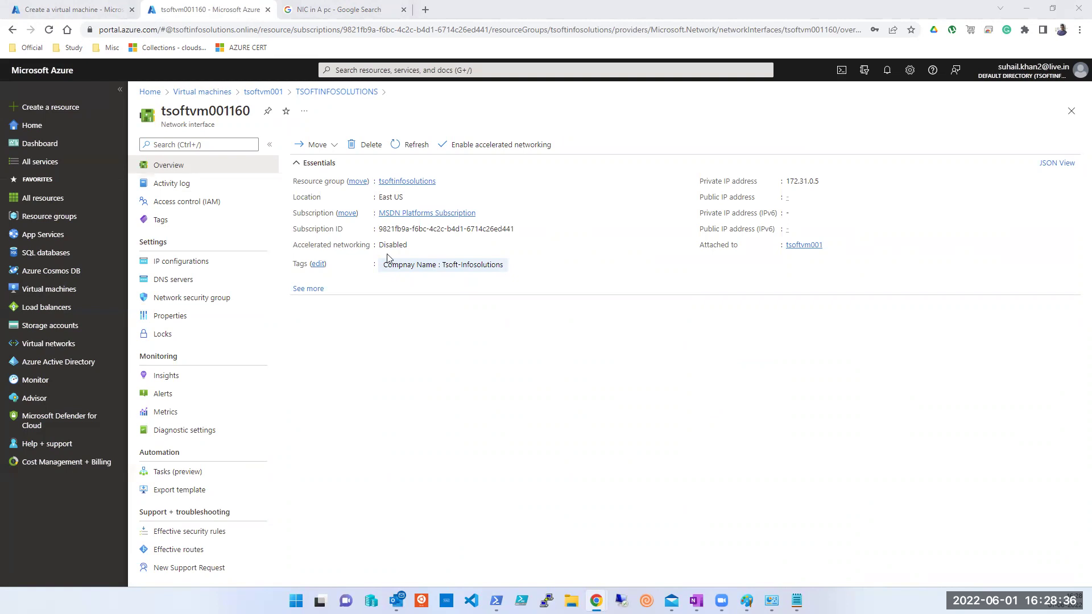
{"action": "double_click", "coordinate": [796, 182]}
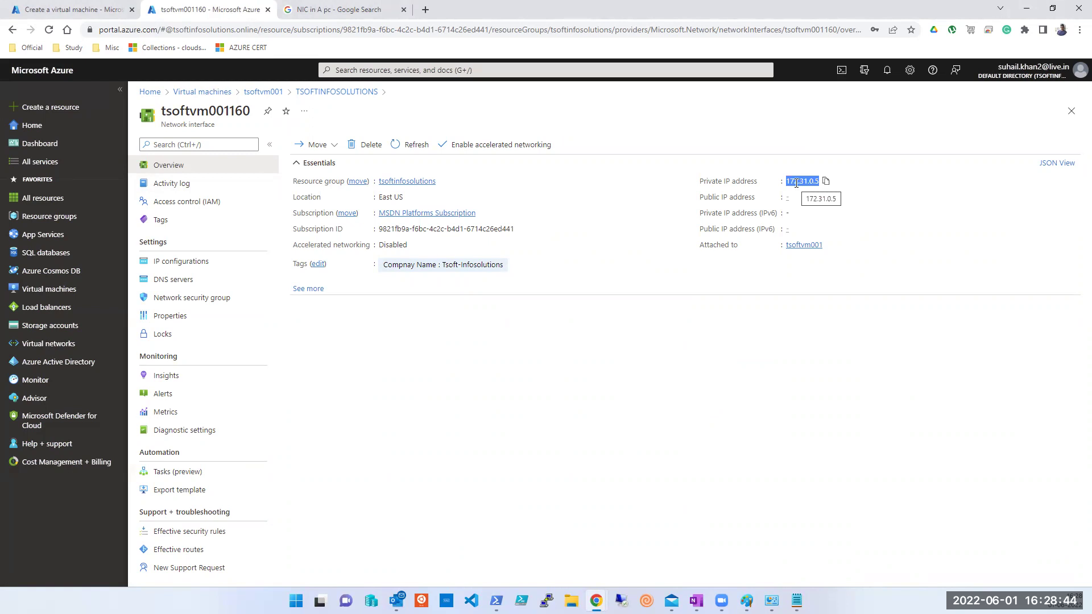
Show the physical NIC image for comparison, and highlight the Network interface label and private IP address of tsoftvm001160
{"action": "left_click", "coordinate": [341, 10]}
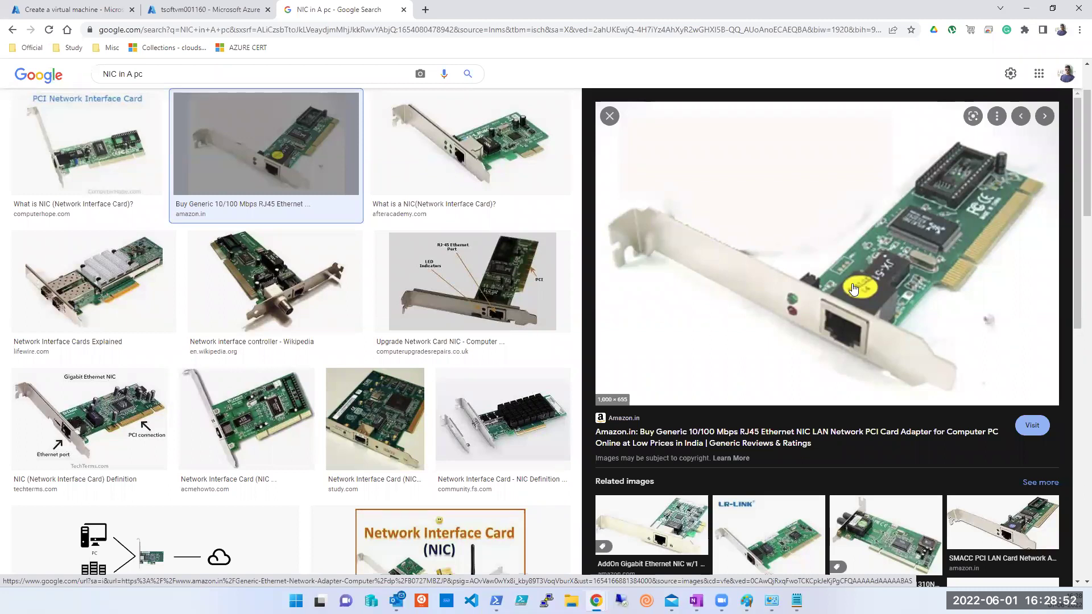
{"action": "left_click", "coordinate": [184, 17]}
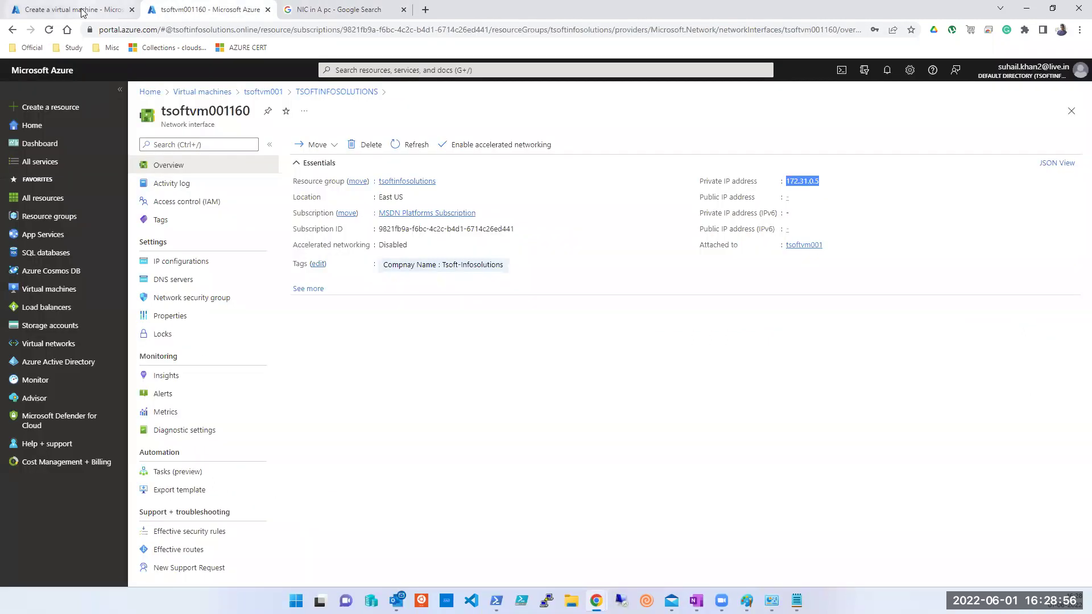
{"action": "triple_click", "coordinate": [183, 125]}
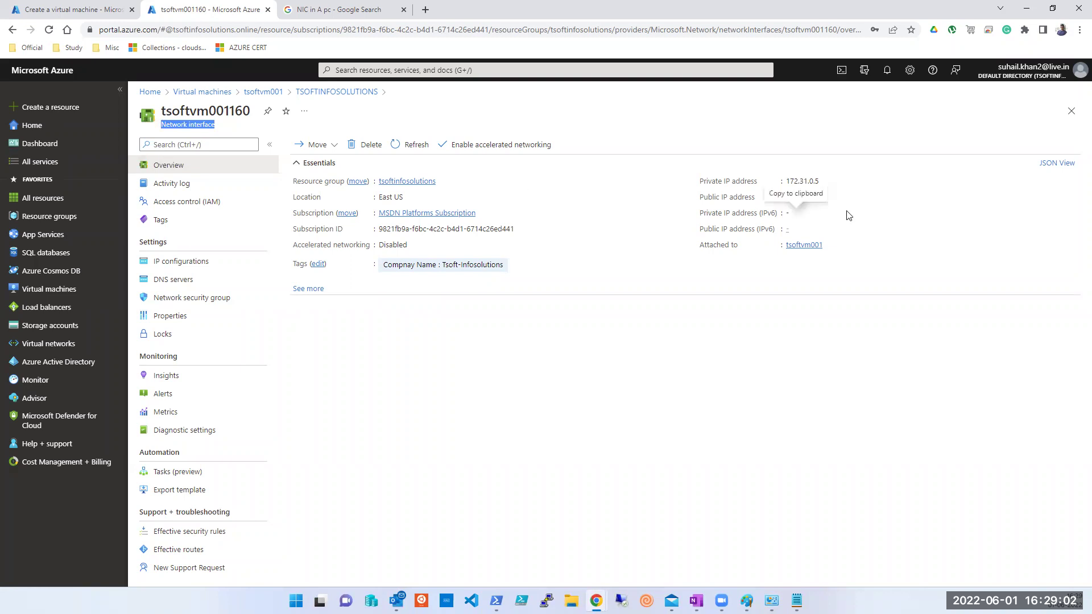
{"action": "left_click", "coordinate": [817, 190]}
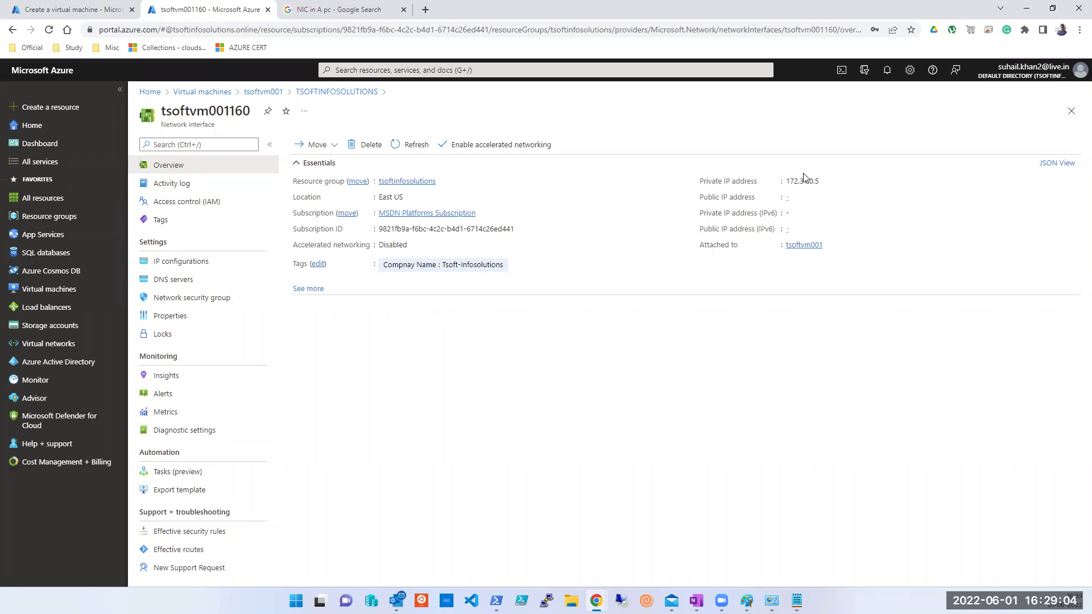
{"action": "double_click", "coordinate": [801, 183]}
Leave the network interface and its resource group, and view DevOpsVM001's networking settings
{"action": "left_click", "coordinate": [1070, 112]}
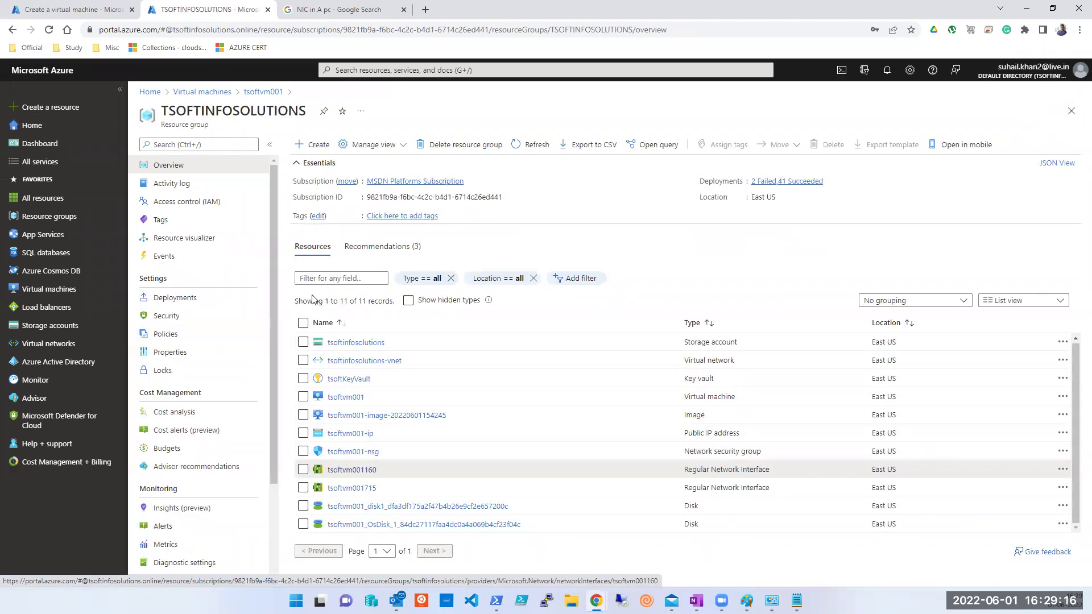
{"action": "left_click", "coordinate": [1071, 111]}
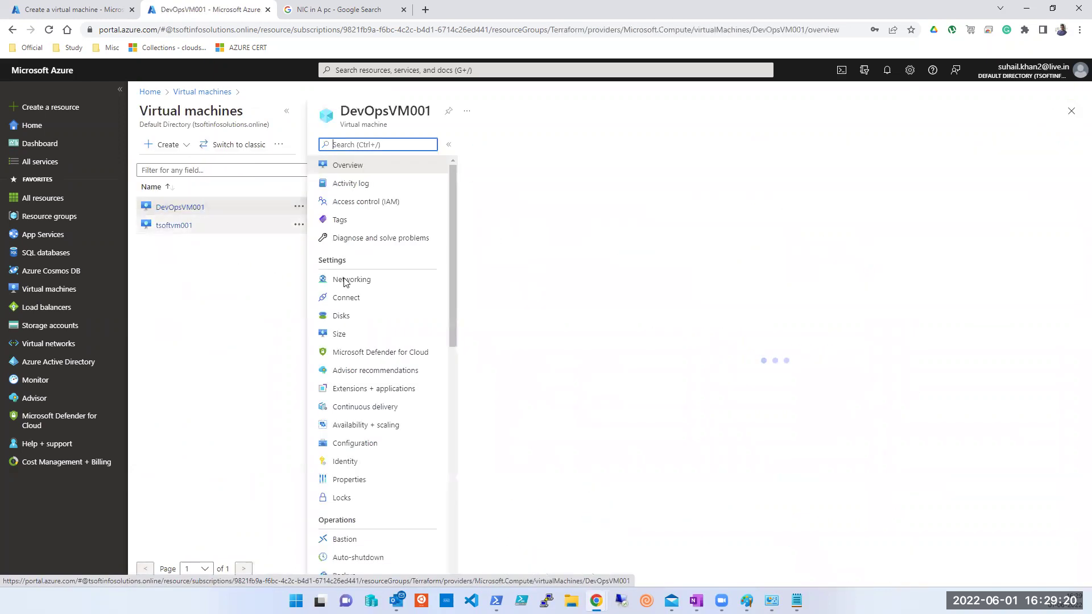
{"action": "left_click", "coordinate": [365, 282]}
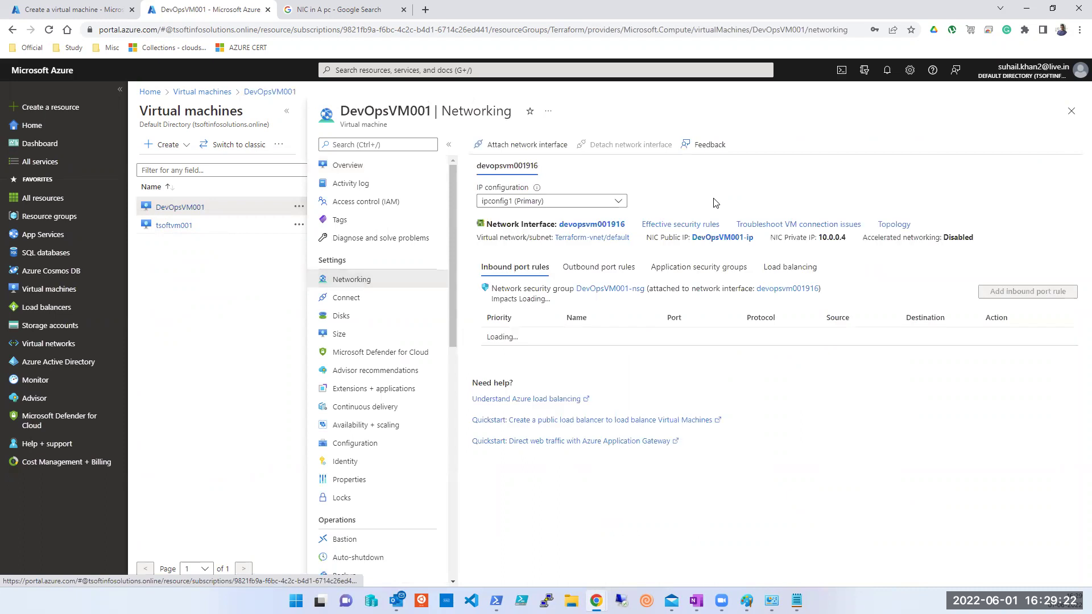
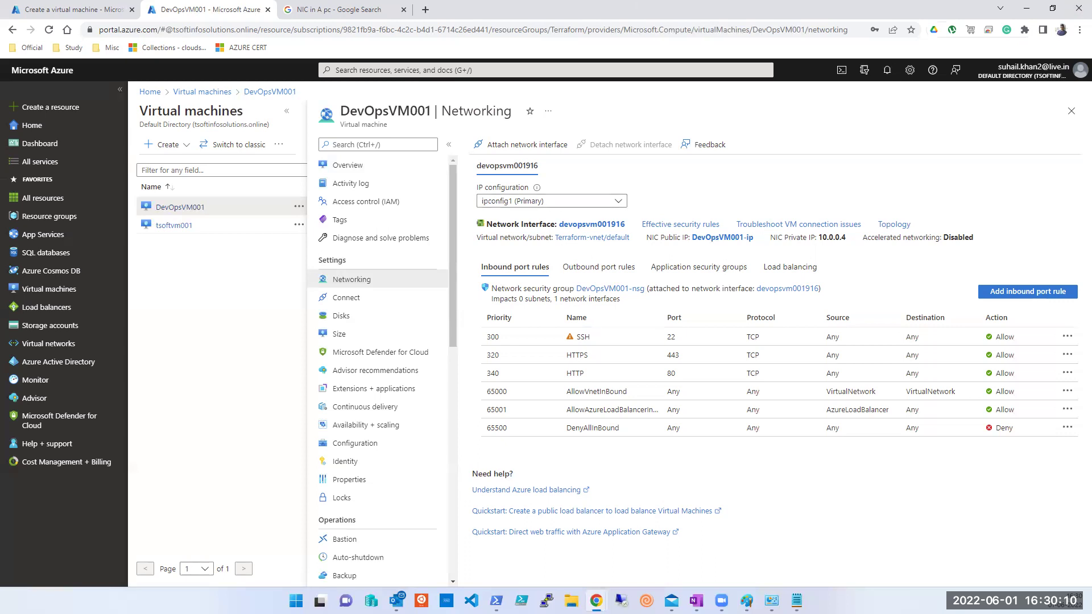
Switch to Paint, discard the unsaved motherboard and NIC drawing, and start with a blank canvas
{"action": "left_click", "coordinate": [746, 601]}
{"action": "left_click", "coordinate": [425, 449]}
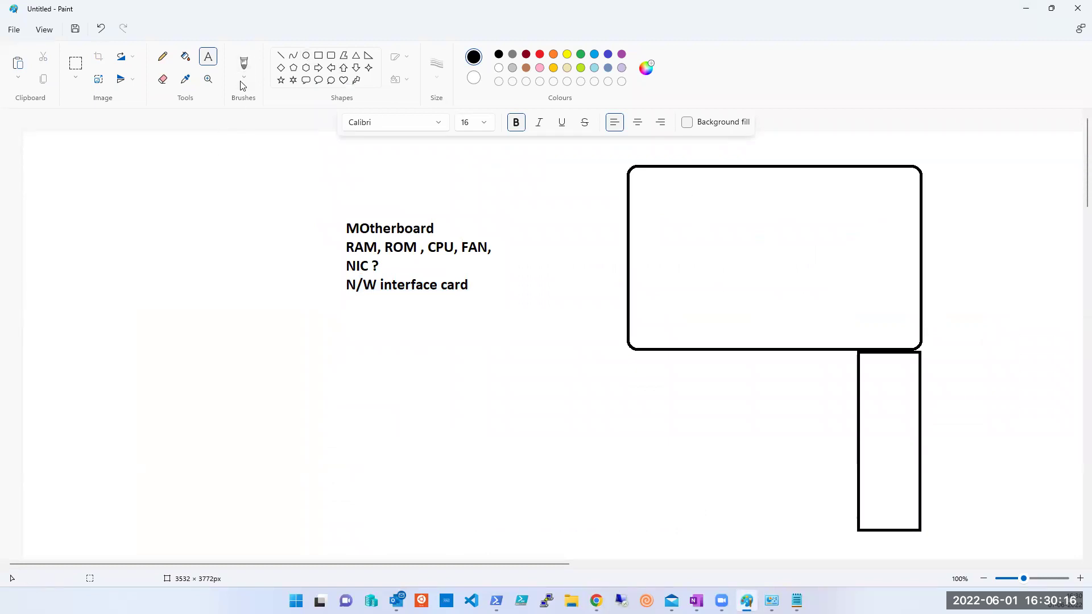
{"action": "left_click", "coordinate": [319, 55]}
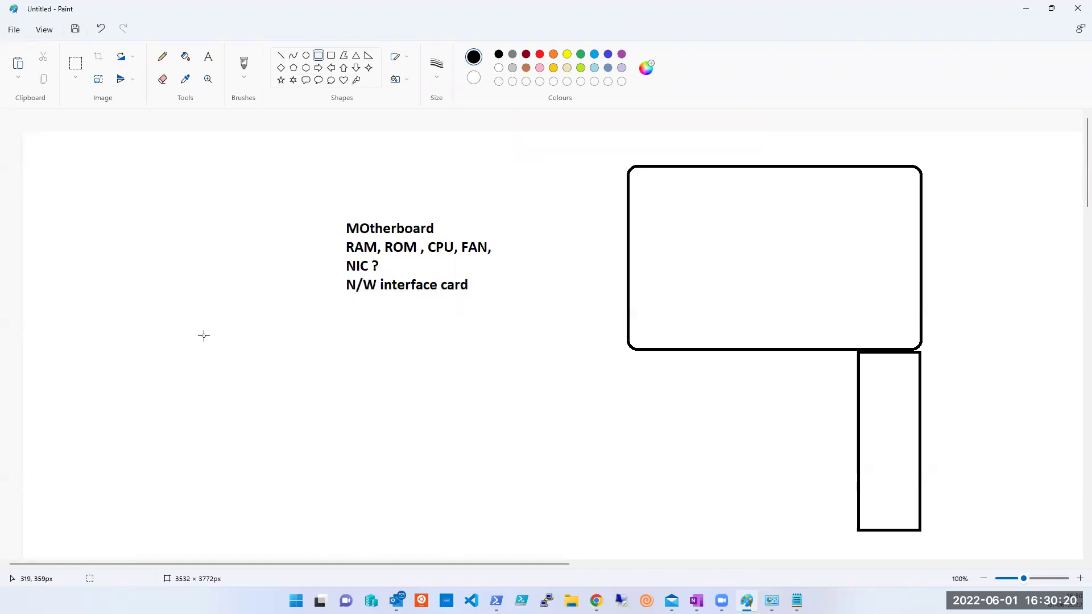
{"action": "key", "text": "alt+F4"}
{"action": "key", "text": "Tab"}
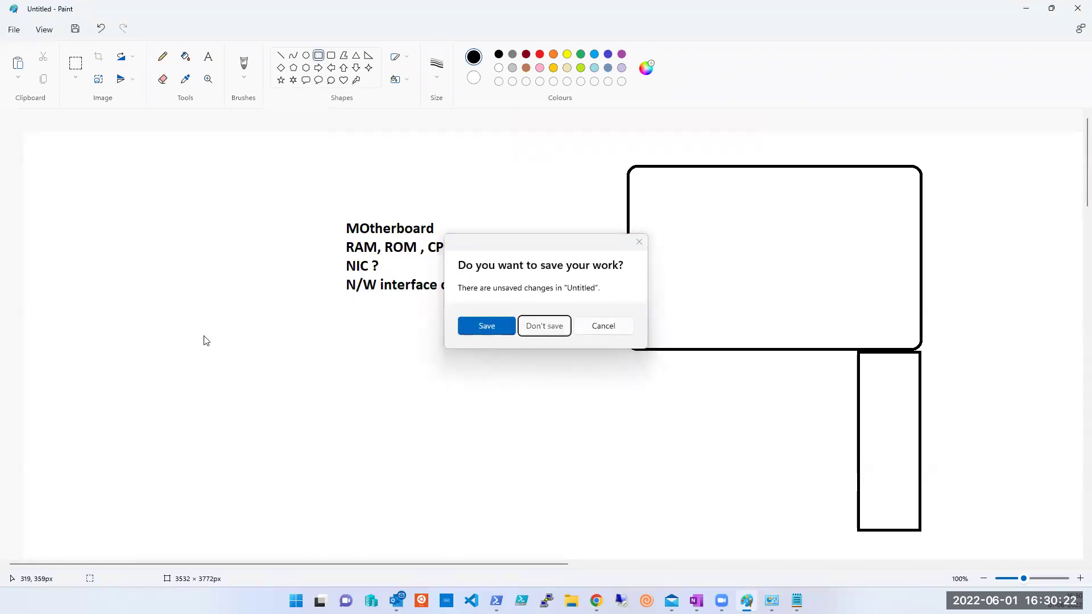
{"action": "key", "text": "Return"}
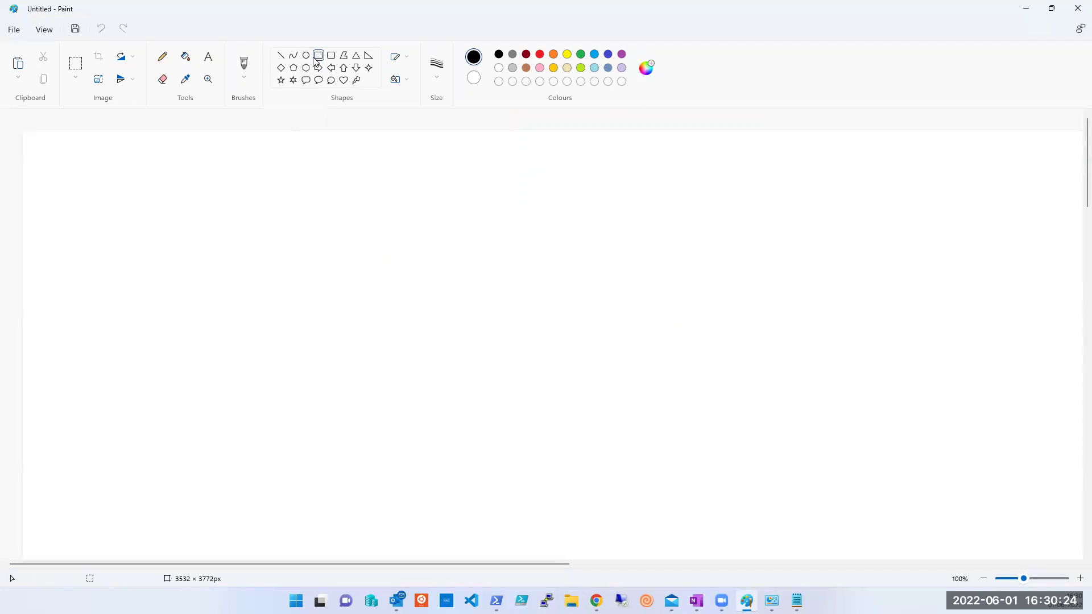
Draw a pink rectangle about 1800 × 708 px across the visible canvas area
{"action": "left_click", "coordinate": [540, 68]}
{"action": "left_click_drag", "start_coordinate": [55, 149], "coordinate": [1068, 540]}
{"action": "key", "text": "Delete"}
{"action": "left_click_drag", "start_coordinate": [37, 141], "coordinate": [1061, 546]}
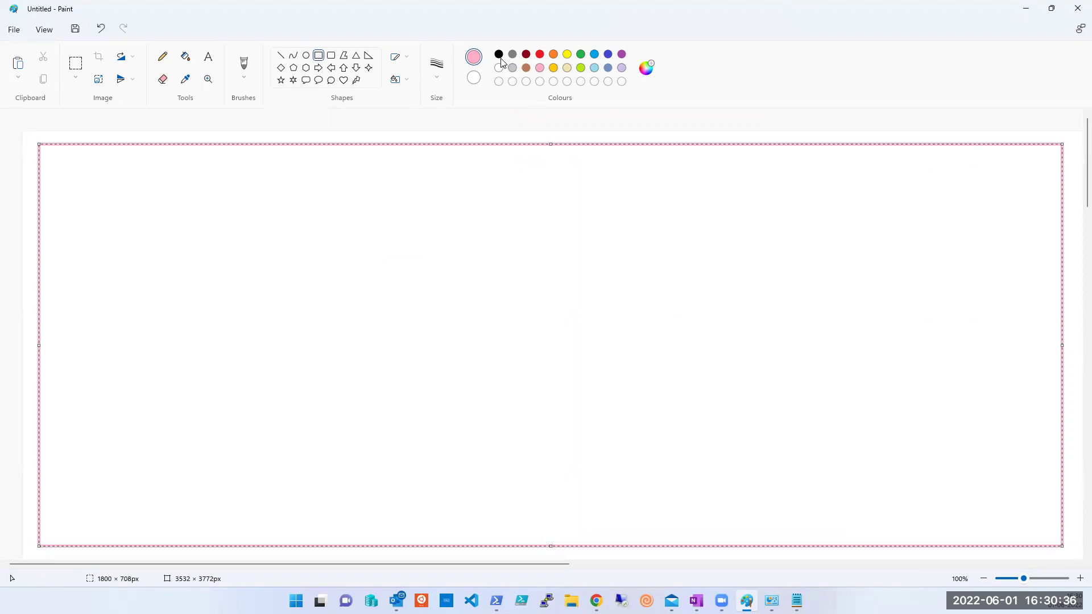
{"action": "left_click", "coordinate": [318, 55]}
Draw two large red triangles side by side inside the pink rectangle
{"action": "left_click", "coordinate": [356, 56]}
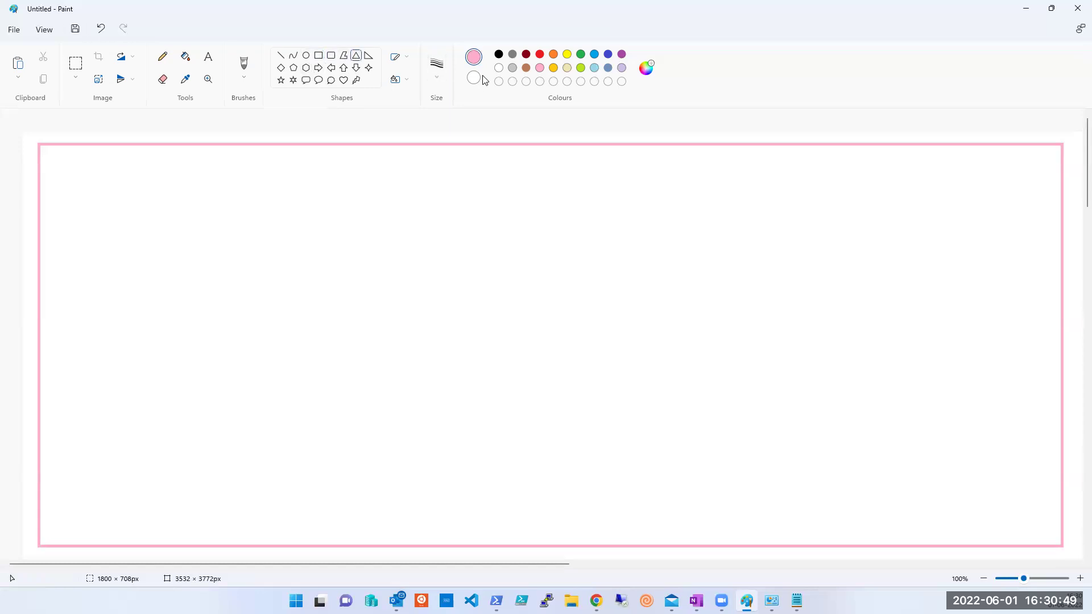
{"action": "left_click", "coordinate": [539, 55]}
{"action": "left_click_drag", "start_coordinate": [88, 169], "coordinate": [306, 377]}
{"action": "left_click_drag", "start_coordinate": [369, 431], "coordinate": [478, 487]}
{"action": "left_click_drag", "start_coordinate": [630, 168], "coordinate": [1008, 503]}
{"action": "left_click", "coordinate": [555, 204]}
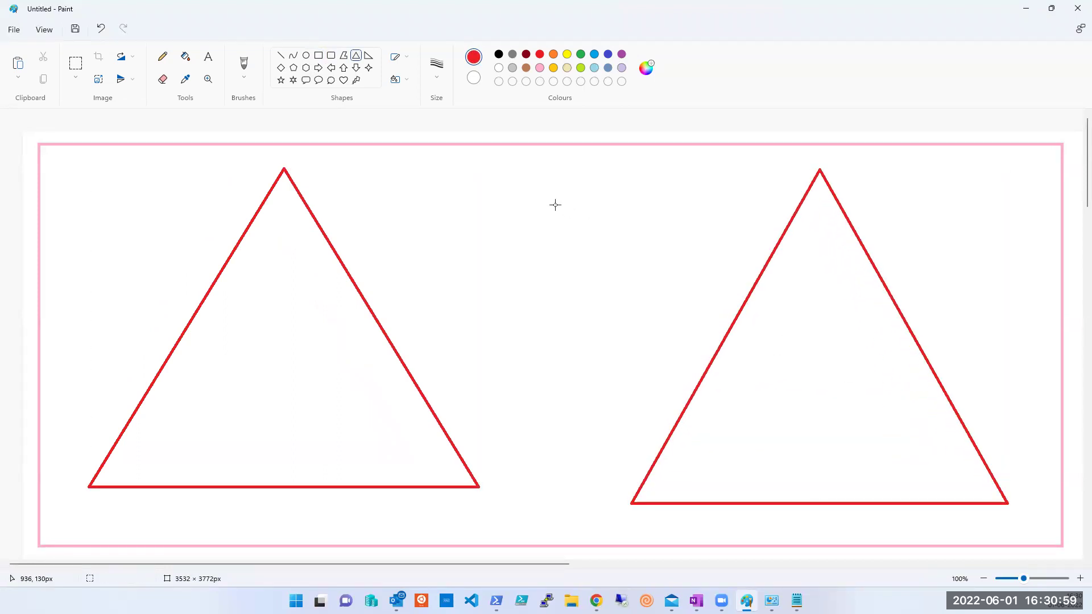
Label the pink rectangle "Sub" in its upper-left corner and the two triangles "vnet1" and "vnet2" in red text
{"action": "left_click", "coordinate": [208, 57]}
{"action": "left_click", "coordinate": [109, 192]}
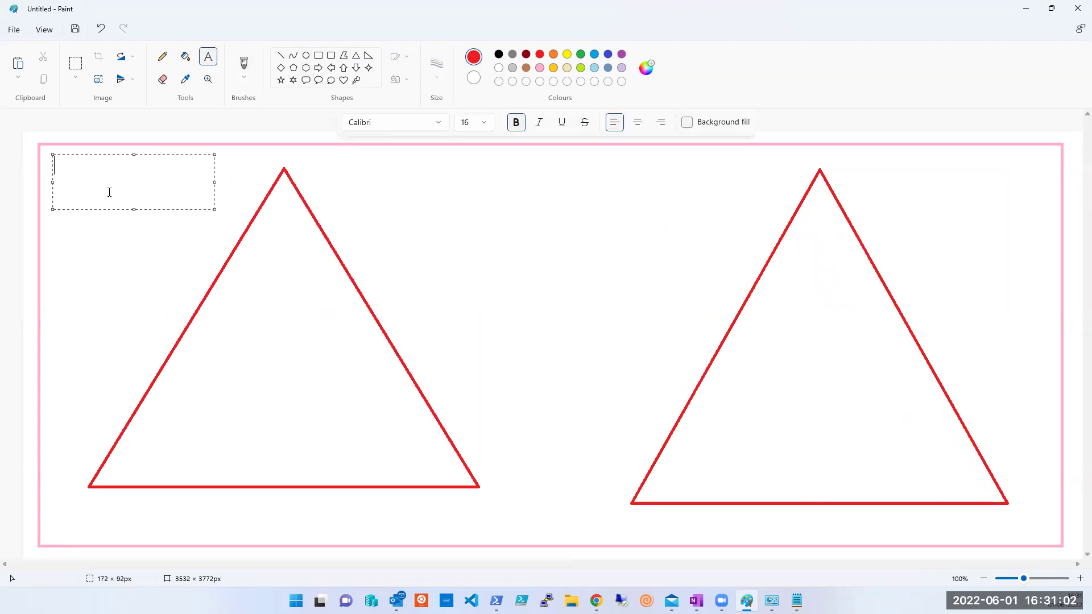
{"action": "type", "text": "Sub"}
{"action": "left_click", "coordinate": [277, 299]}
{"action": "type", "text": "vnet1"}
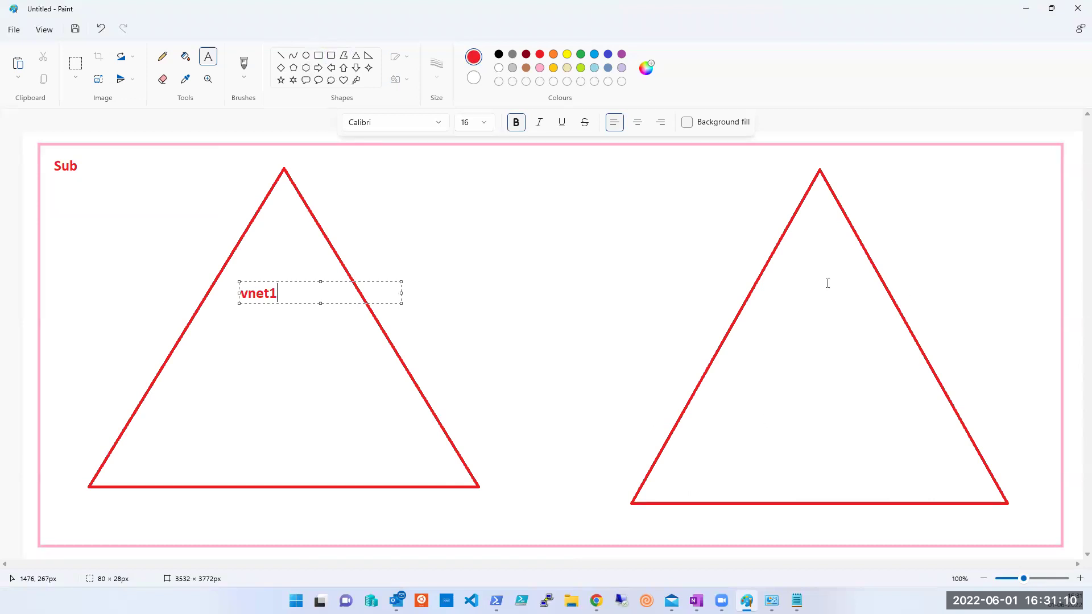
{"action": "left_click_drag", "start_coordinate": [779, 267], "coordinate": [863, 319]}
{"action": "type", "text": "vnet20"}
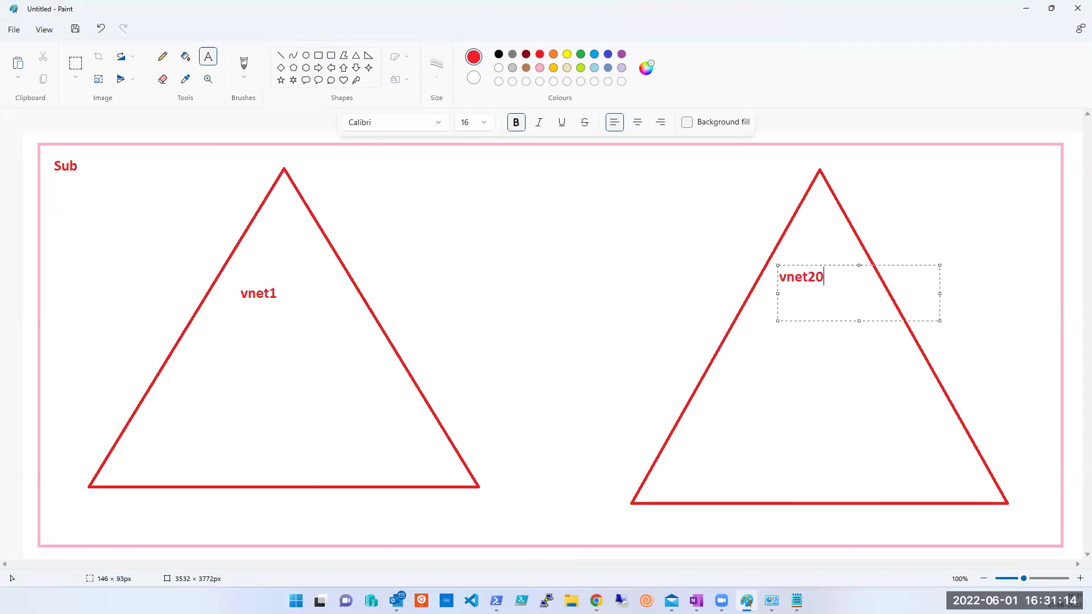
{"action": "key", "text": "BackSpace"}
{"action": "left_click", "coordinate": [277, 339]}
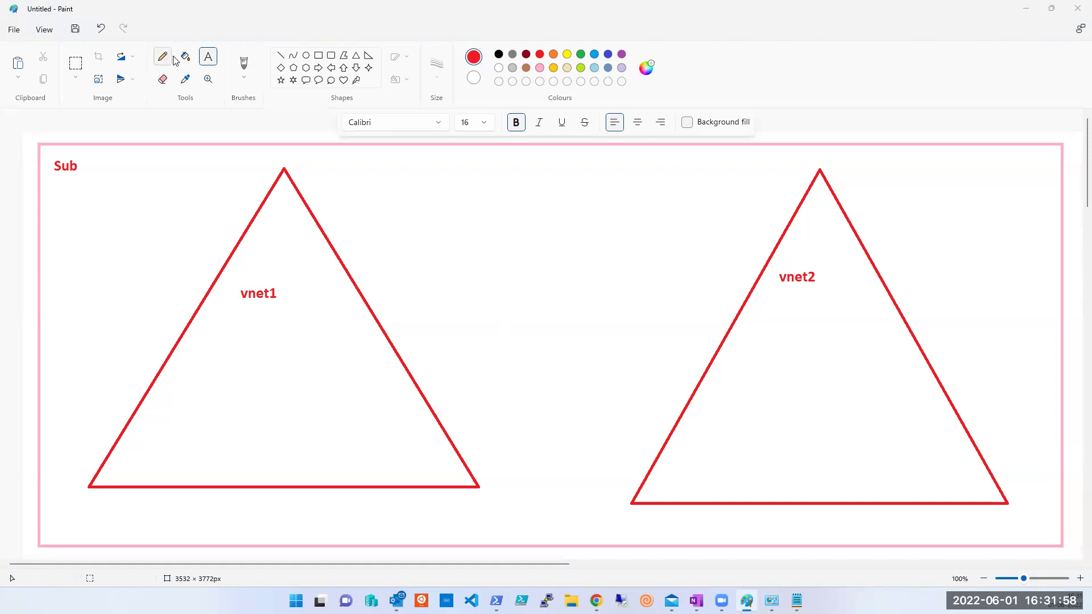
Draw one black hexagon near the base of the vnet1 triangle and five smaller black hexagons inside the vnet2 triangle
{"action": "left_click", "coordinate": [306, 69]}
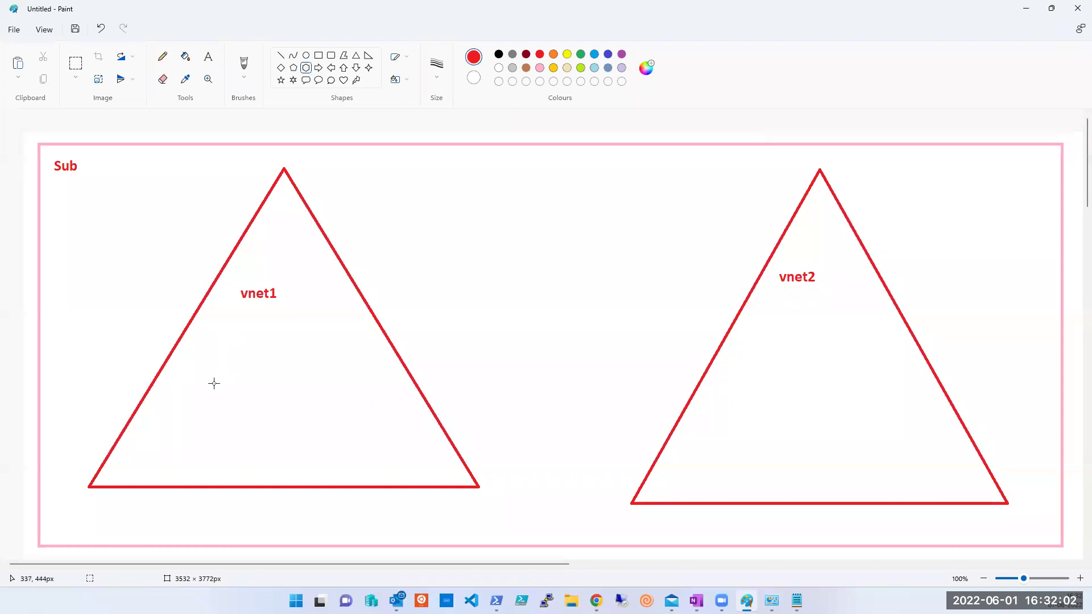
{"action": "left_click_drag", "start_coordinate": [179, 397], "coordinate": [232, 446]}
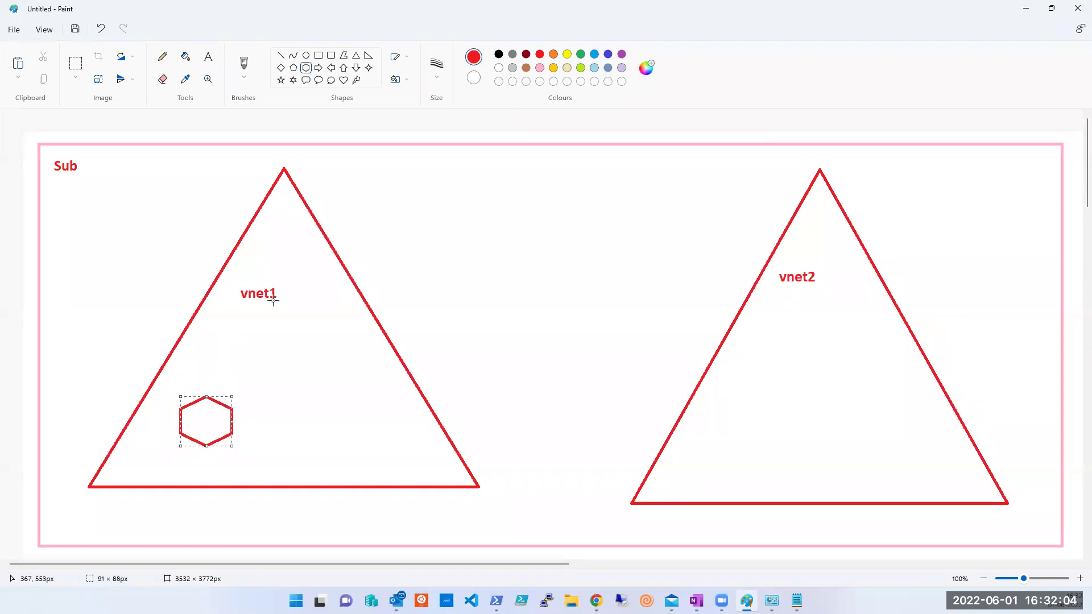
{"action": "key", "text": "ctrl+z"}
{"action": "left_click", "coordinate": [499, 55]}
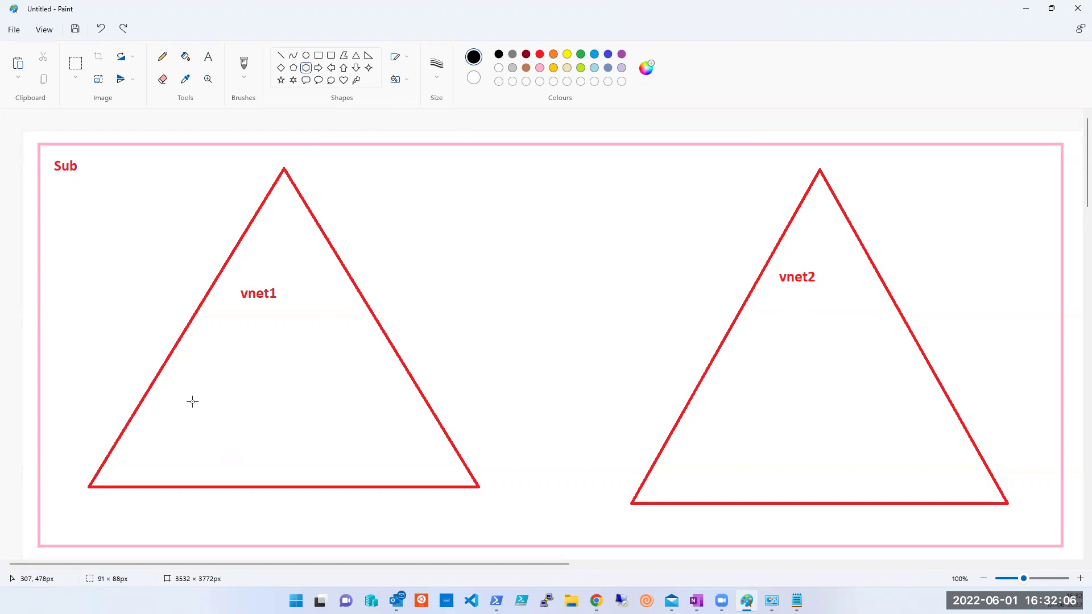
{"action": "left_click_drag", "start_coordinate": [186, 402], "coordinate": [252, 471]}
{"action": "left_click_drag", "start_coordinate": [690, 442], "coordinate": [740, 484]}
{"action": "left_click_drag", "start_coordinate": [755, 438], "coordinate": [788, 481]}
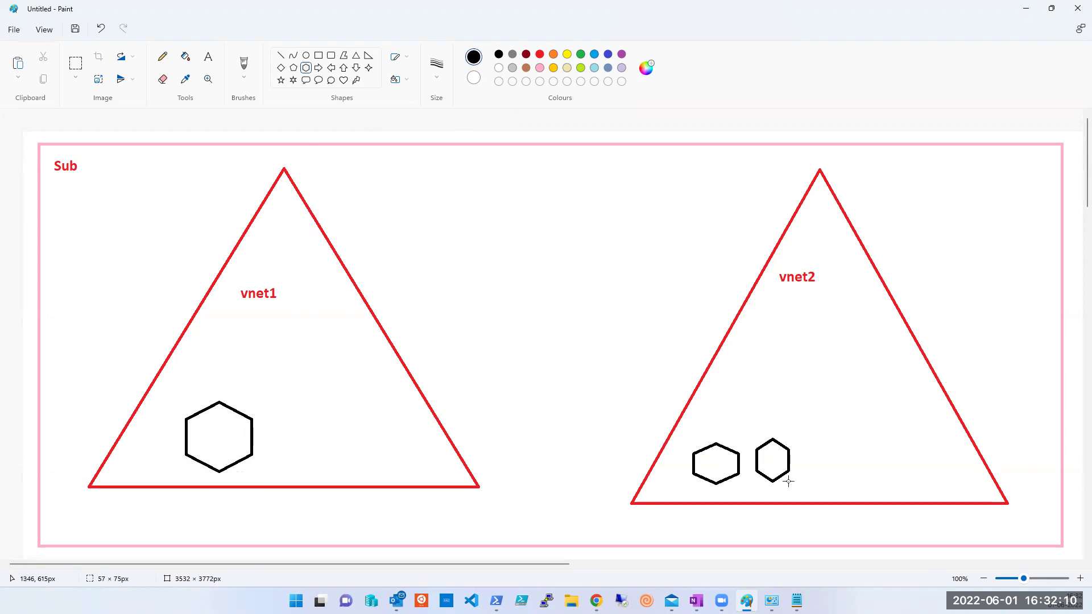
{"action": "left_click_drag", "start_coordinate": [800, 441], "coordinate": [851, 491]}
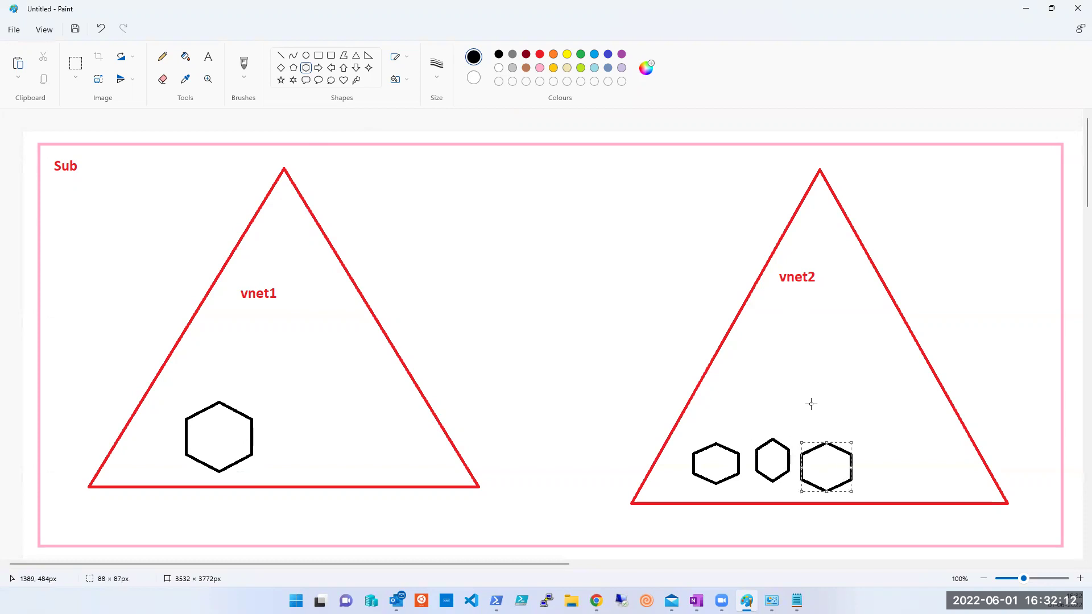
{"action": "left_click_drag", "start_coordinate": [799, 395], "coordinate": [835, 432]}
{"action": "left_click_drag", "start_coordinate": [732, 389], "coordinate": [766, 430]}
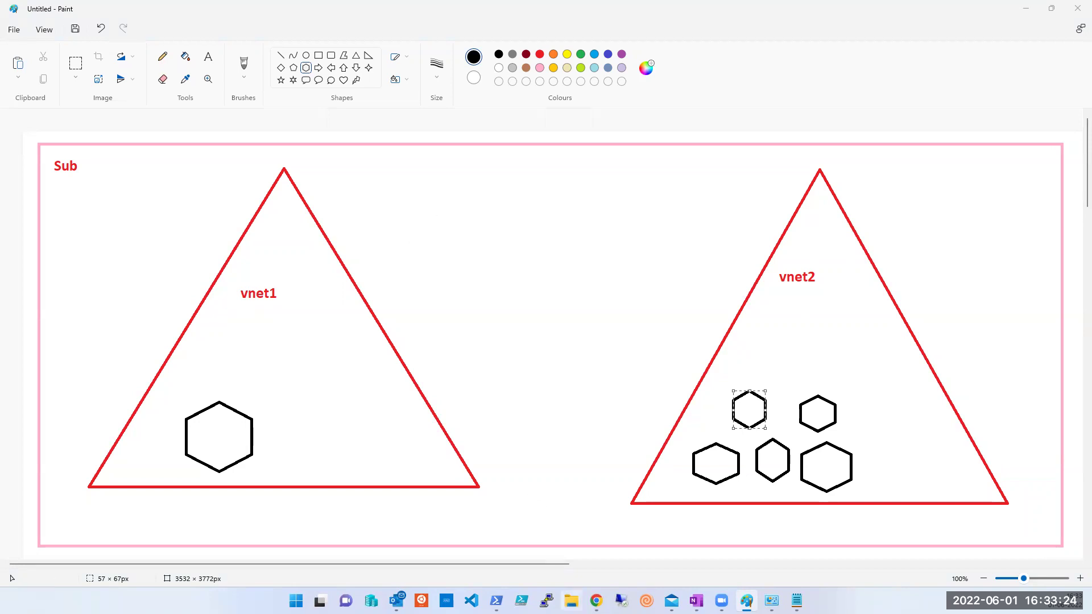
Switch to the Azure portal and review the subnet and virtual network choices in the new VM's networking settings
{"action": "mouse_move", "coordinate": [596, 601]}
{"action": "left_click", "coordinate": [660, 543]}
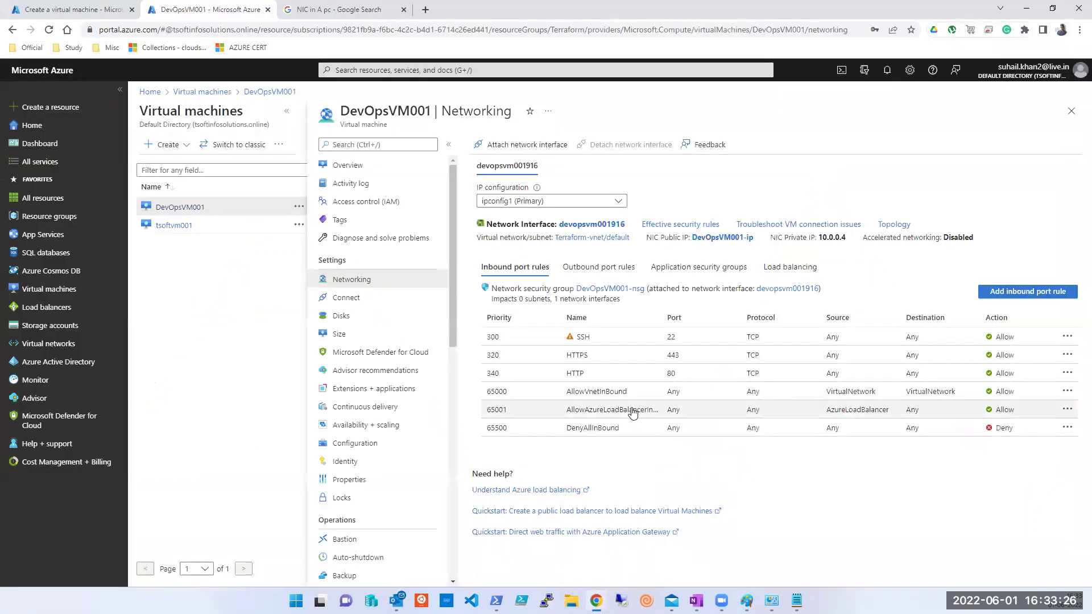
{"action": "left_click", "coordinate": [72, 9]}
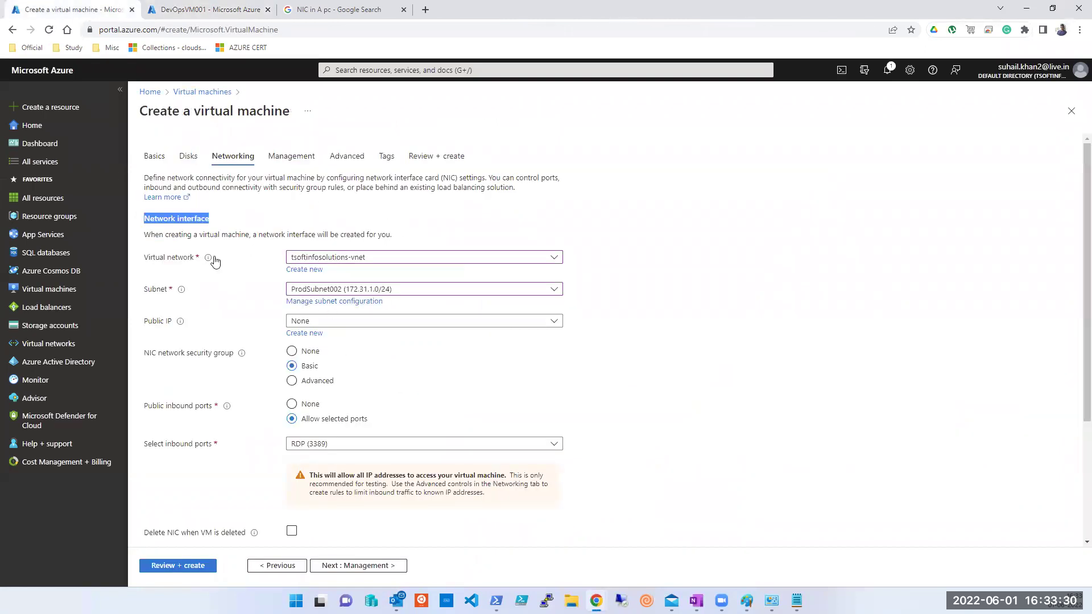
{"action": "left_click", "coordinate": [450, 290]}
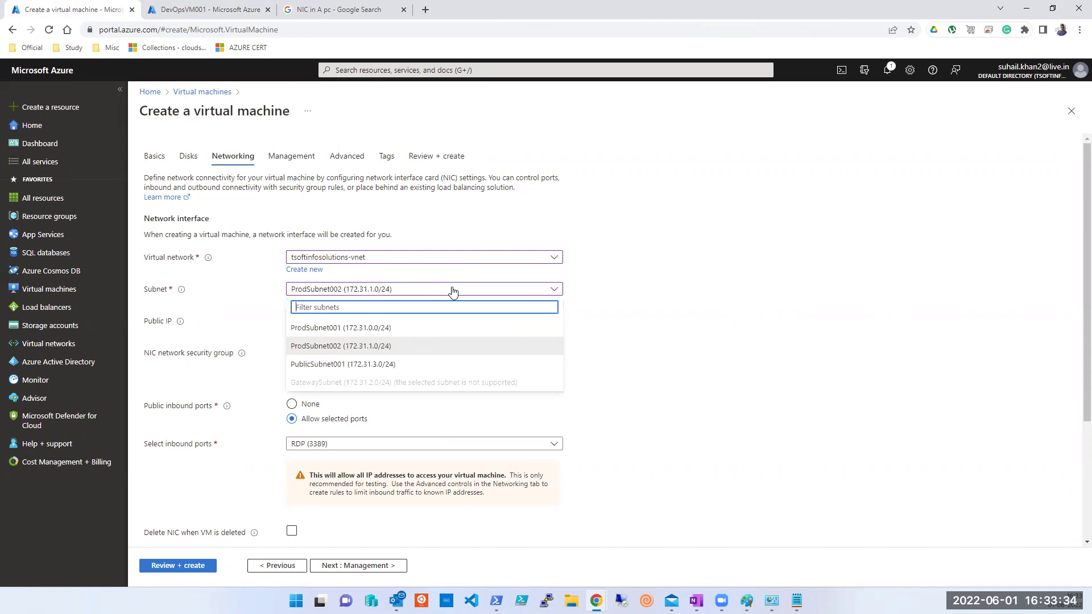
{"action": "left_click", "coordinate": [376, 259]}
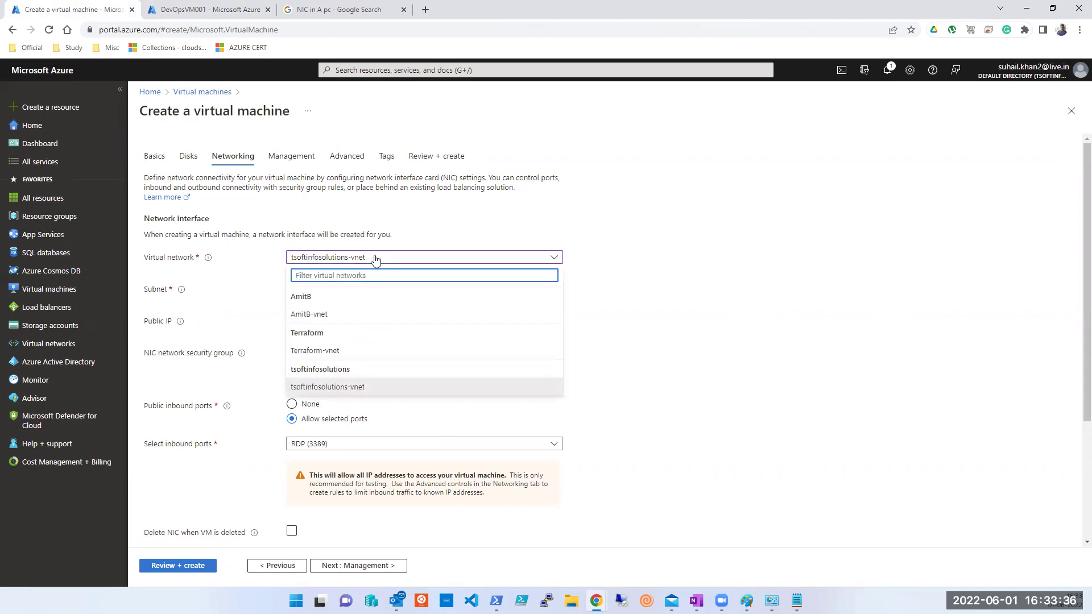
{"action": "left_click", "coordinate": [375, 259]}
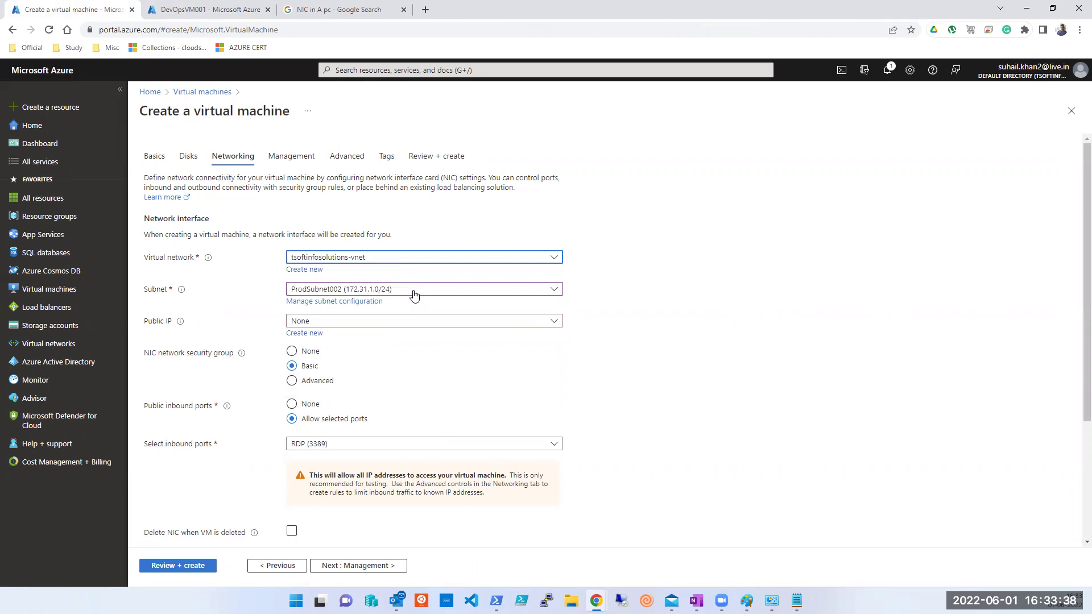
{"action": "left_click", "coordinate": [1013, 25]}
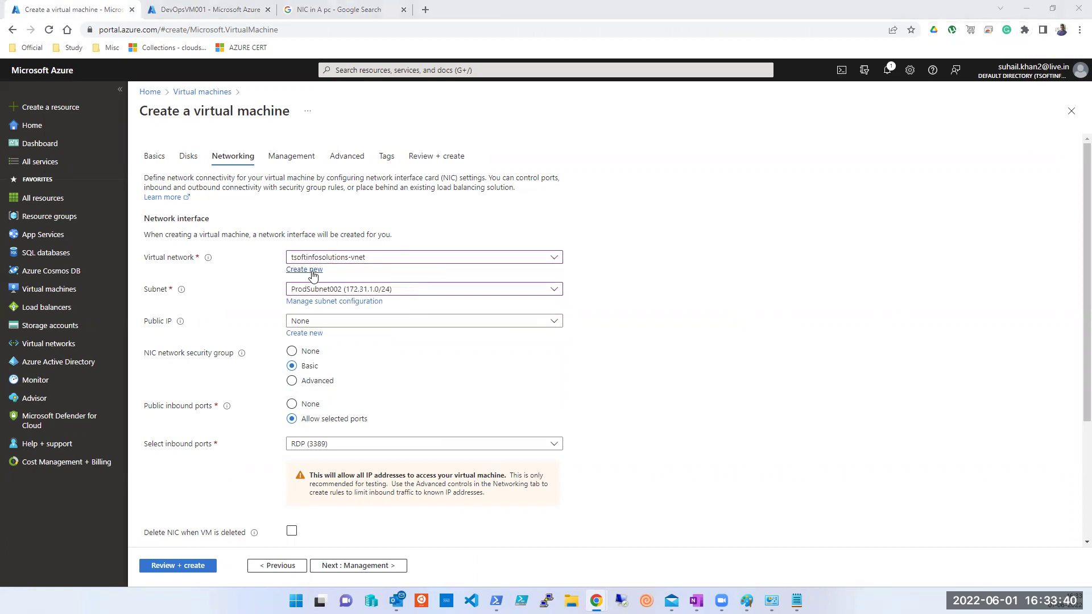
Try to create a new virtual network named test-bent with its default subnet removed
{"action": "left_click", "coordinate": [312, 276]}
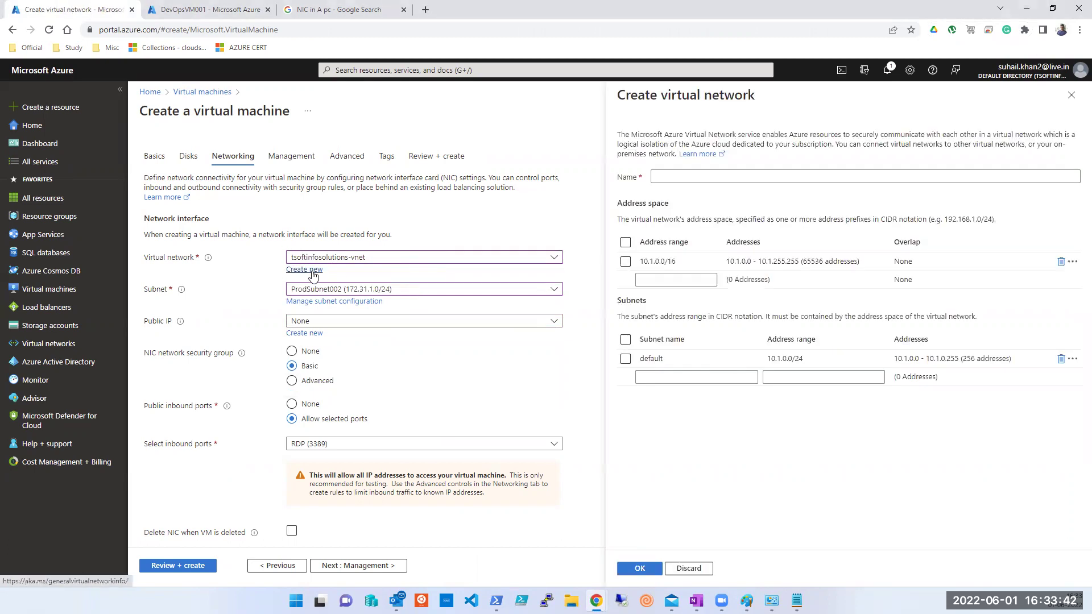
{"action": "left_click", "coordinate": [719, 177]}
{"action": "type", "text": "test-bent"}
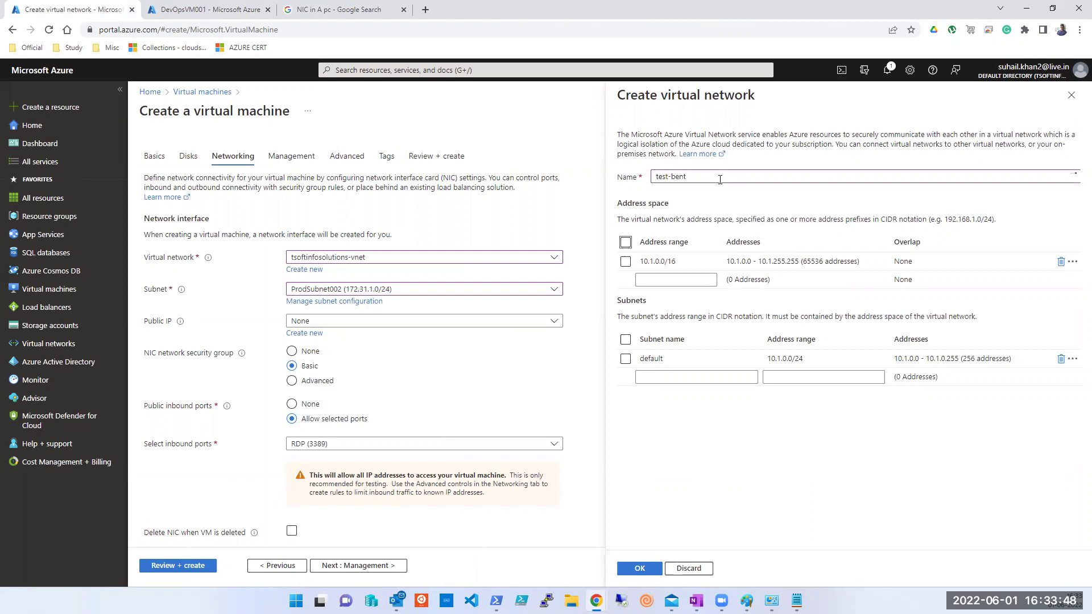
{"action": "key", "text": "Tab"}
{"action": "key", "text": "Tab"}
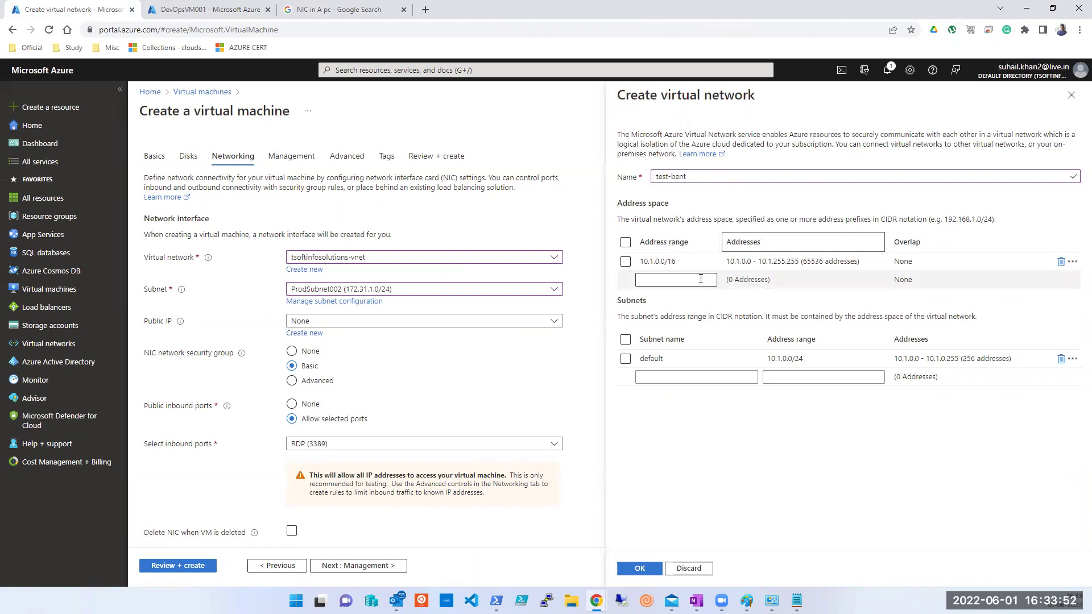
{"action": "left_click", "coordinate": [1060, 359]}
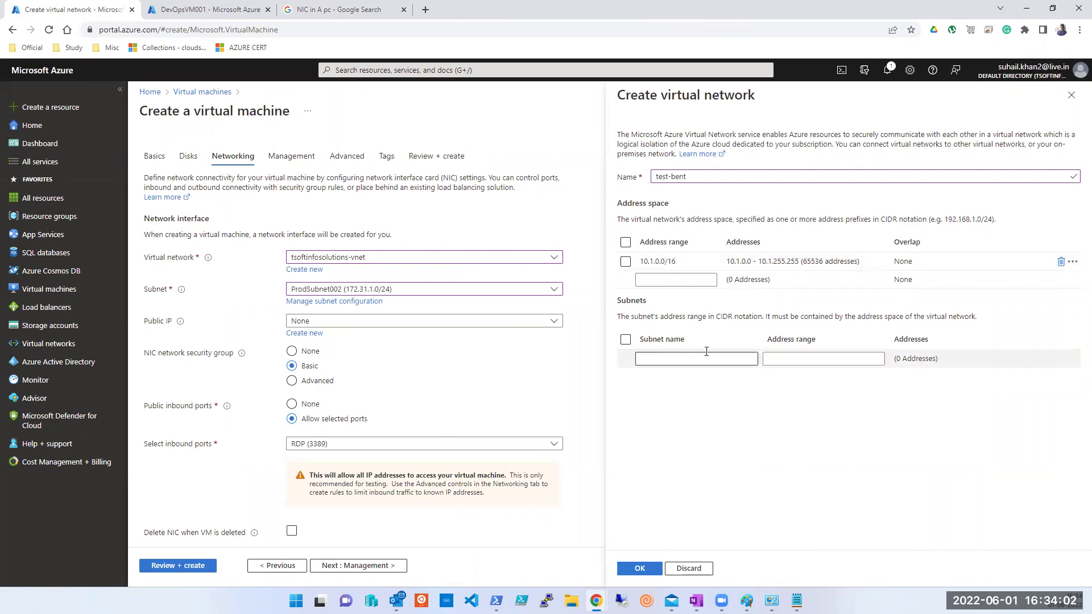
{"action": "left_click", "coordinate": [639, 570]}
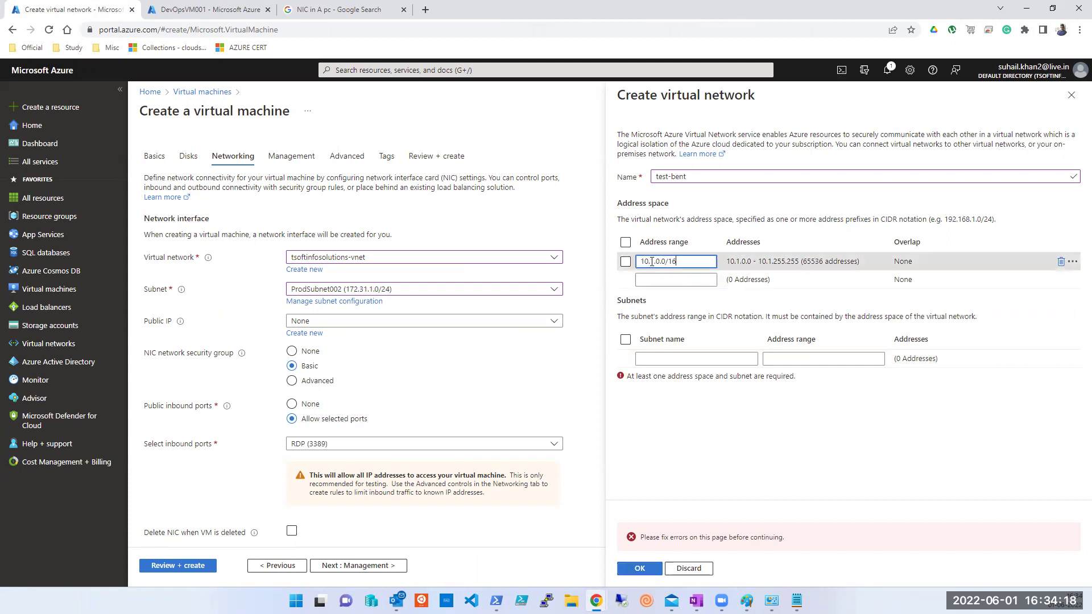
Add a subnet named test-subnet with address range 10.1.0.0/16, and confirm the new virtual network
{"action": "left_click", "coordinate": [649, 359]}
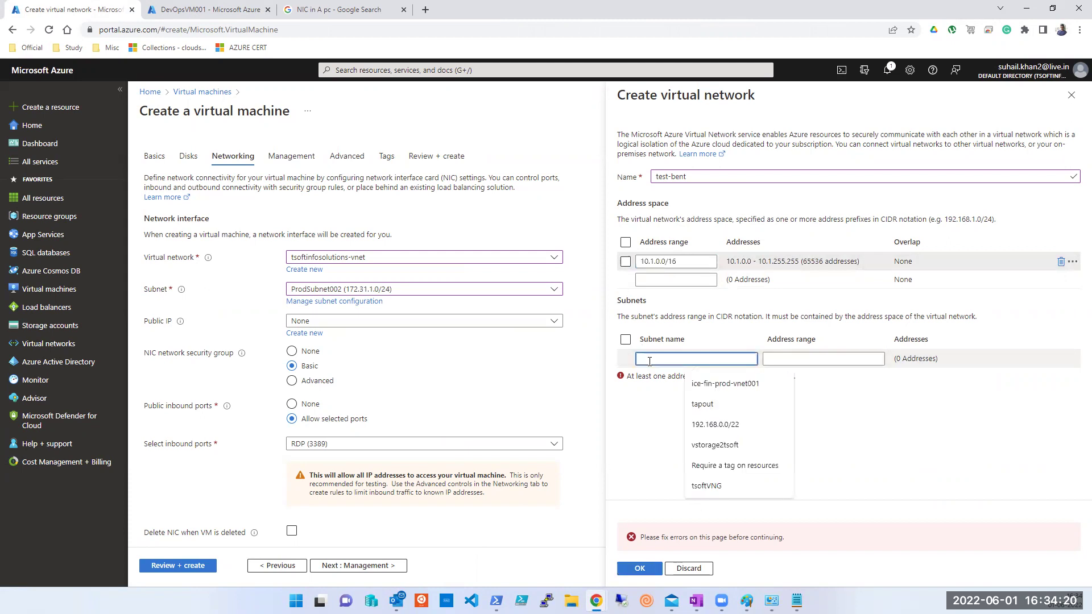
{"action": "type", "text": "test-"}
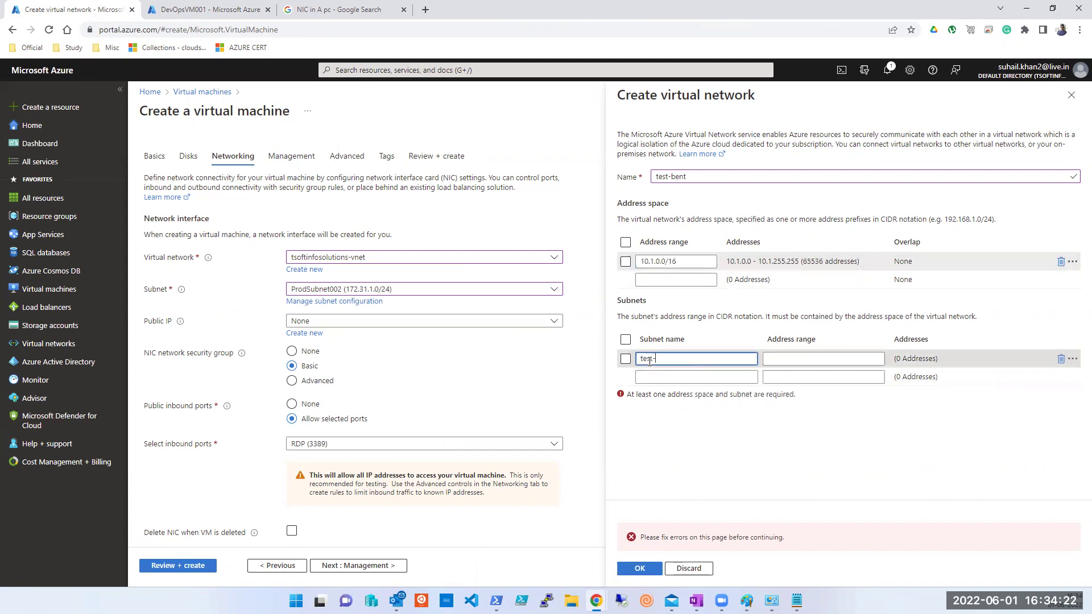
{"action": "type", "text": "subnet"}
{"action": "key", "text": "Tab"}
{"action": "type", "text": "10.1.0.0/16"}
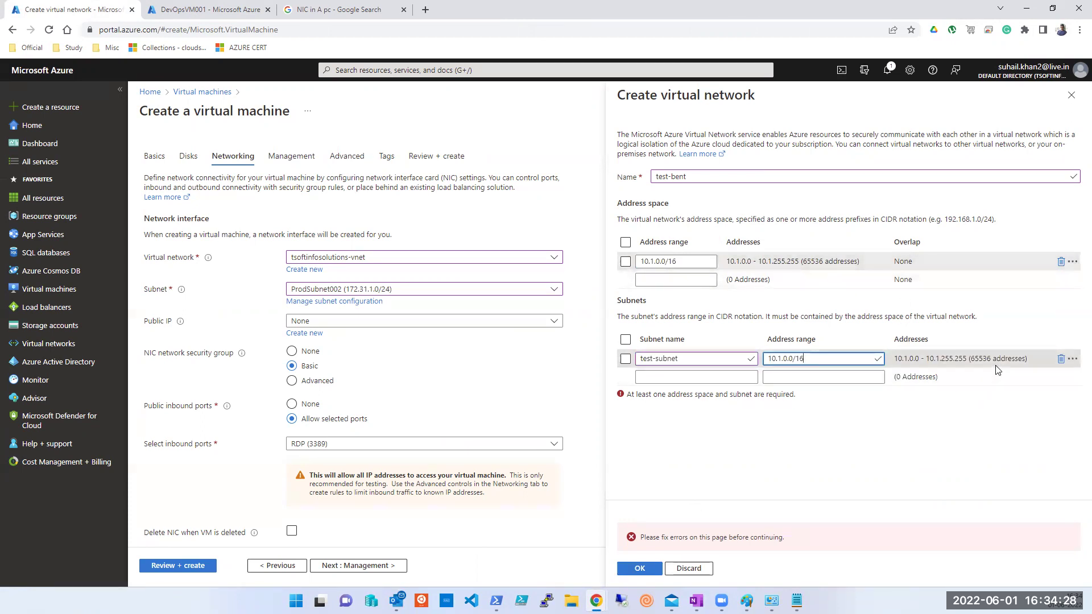
{"action": "left_click", "coordinate": [860, 441]}
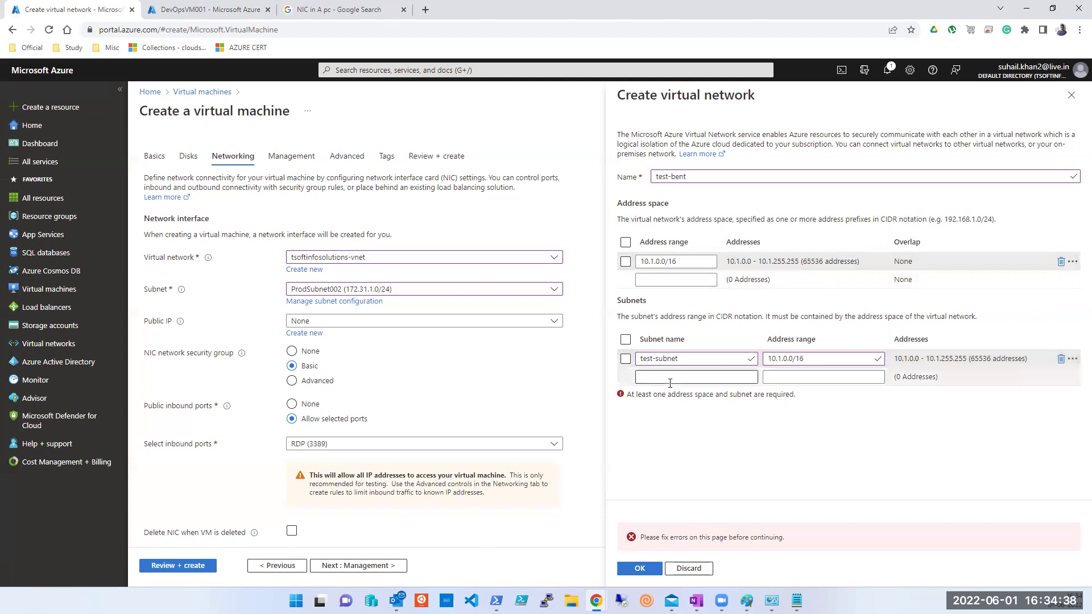
{"action": "left_click", "coordinate": [639, 566]}
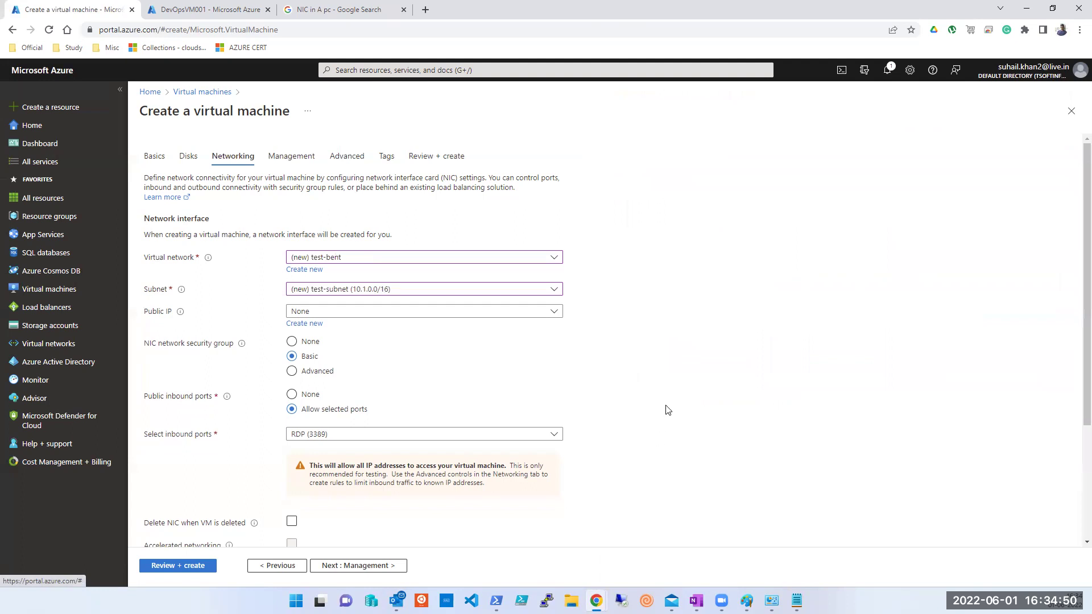
Review the available virtual networks and subnets for the new VM, and select test-subnet (10.1.0.0/16) as its subnet
{"action": "left_click", "coordinate": [380, 290]}
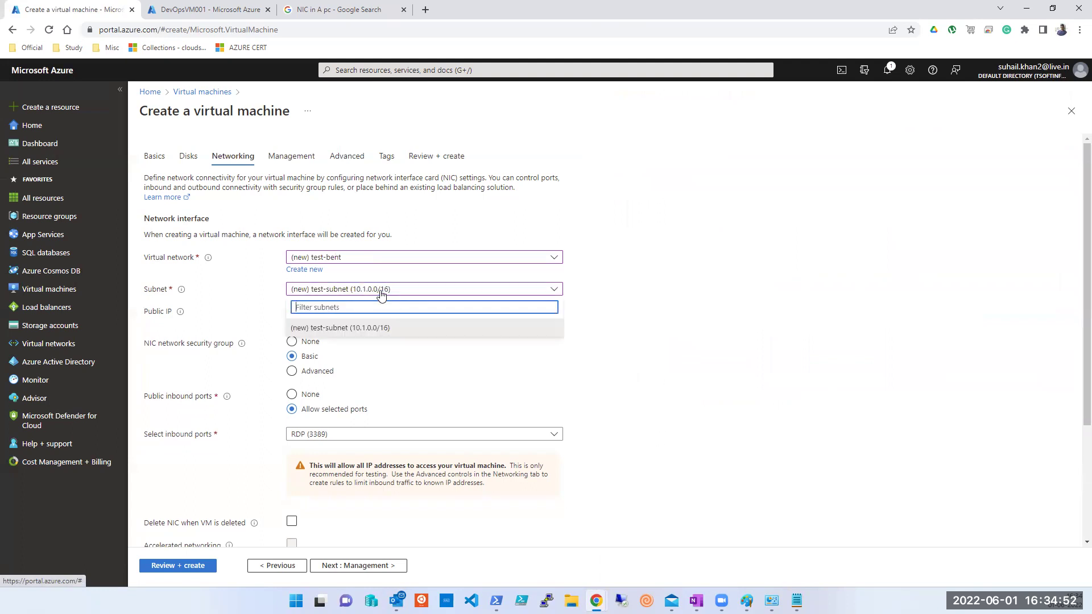
{"action": "left_click", "coordinate": [379, 289]}
{"action": "left_click", "coordinate": [379, 266]}
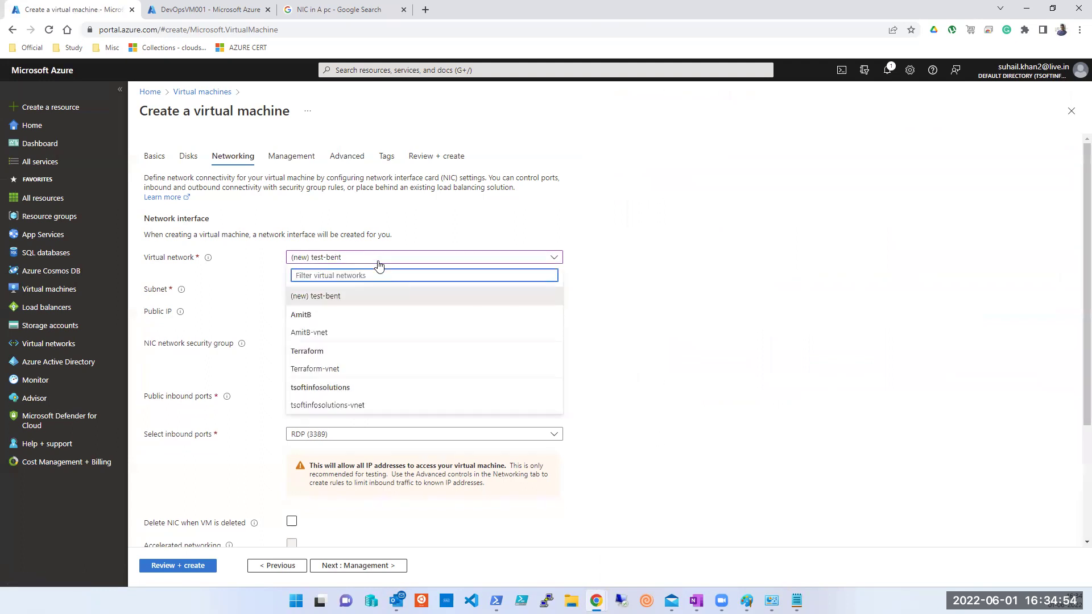
{"action": "left_click", "coordinate": [379, 266]}
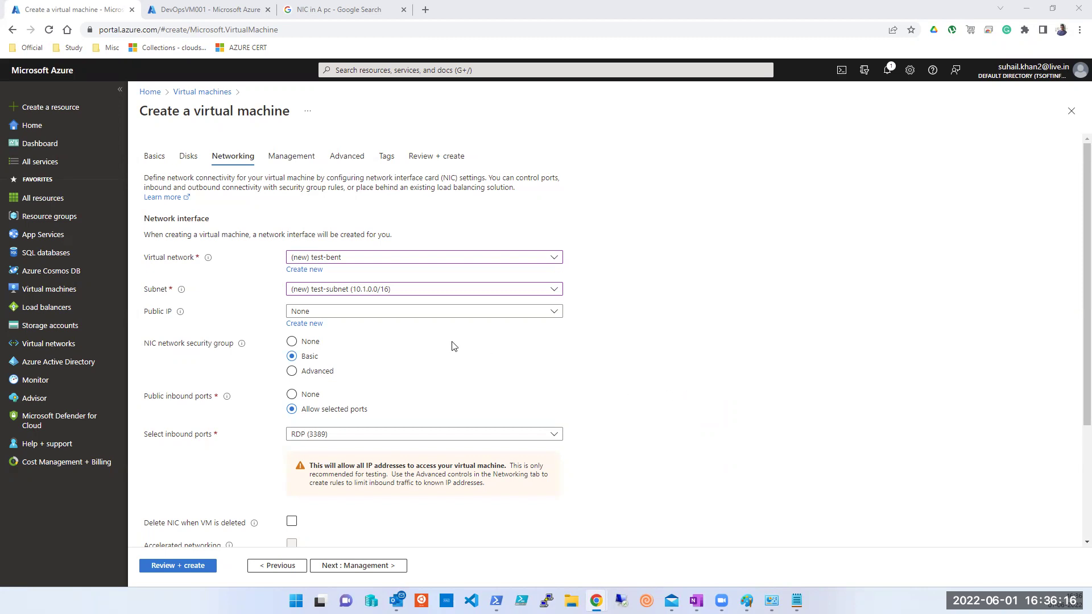
{"action": "left_click", "coordinate": [372, 291]}
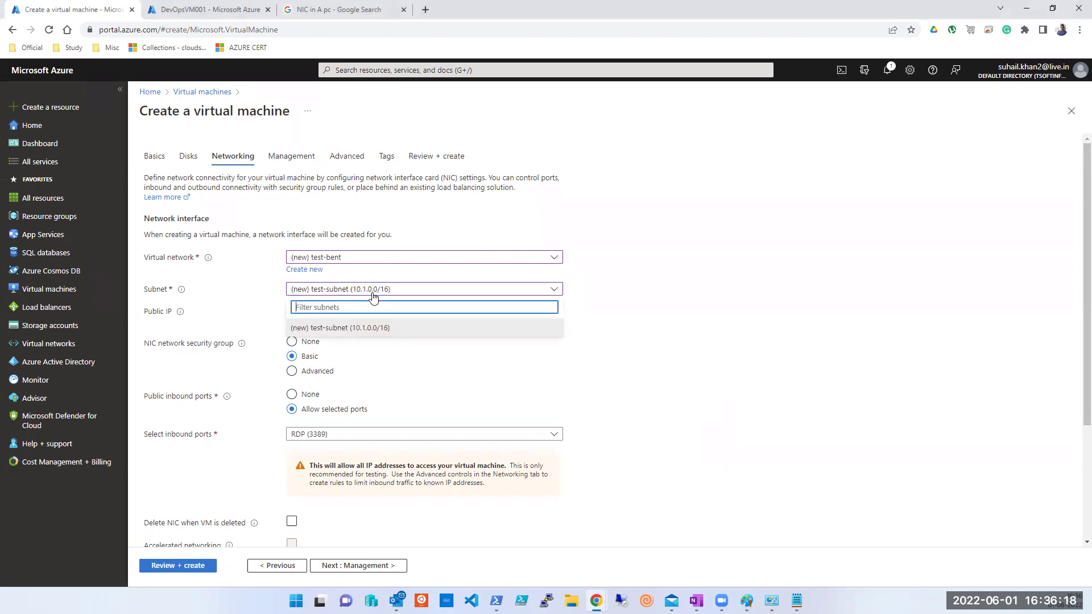
{"action": "left_click", "coordinate": [340, 331]}
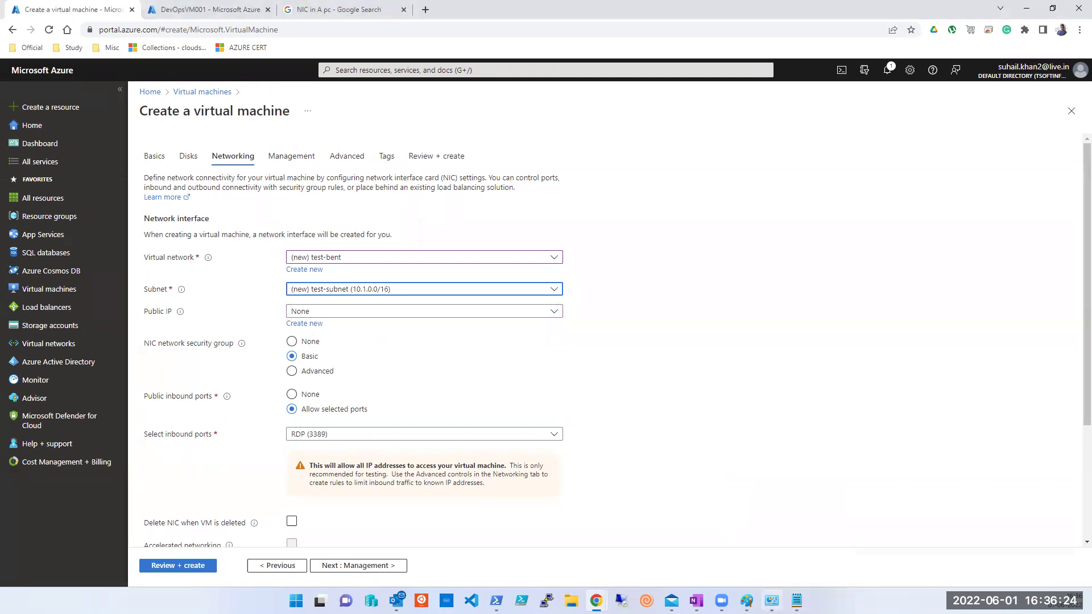
Switch to Paint and draw a light grey rectangle about 128 × 39 px below the vnet1 label
{"action": "mouse_move", "coordinate": [771, 601]}
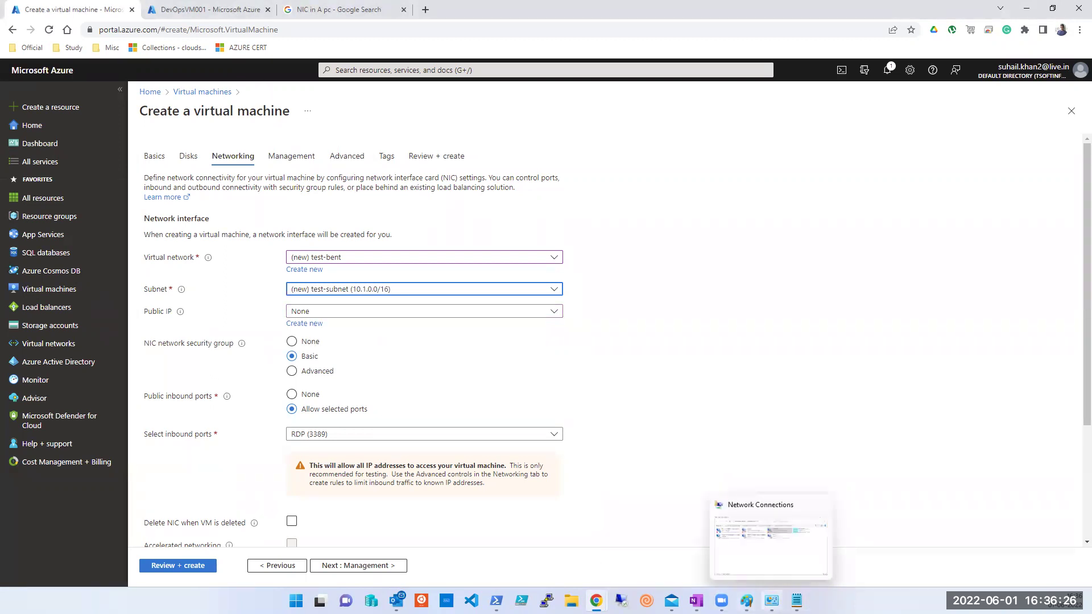
{"action": "left_click", "coordinate": [747, 601]}
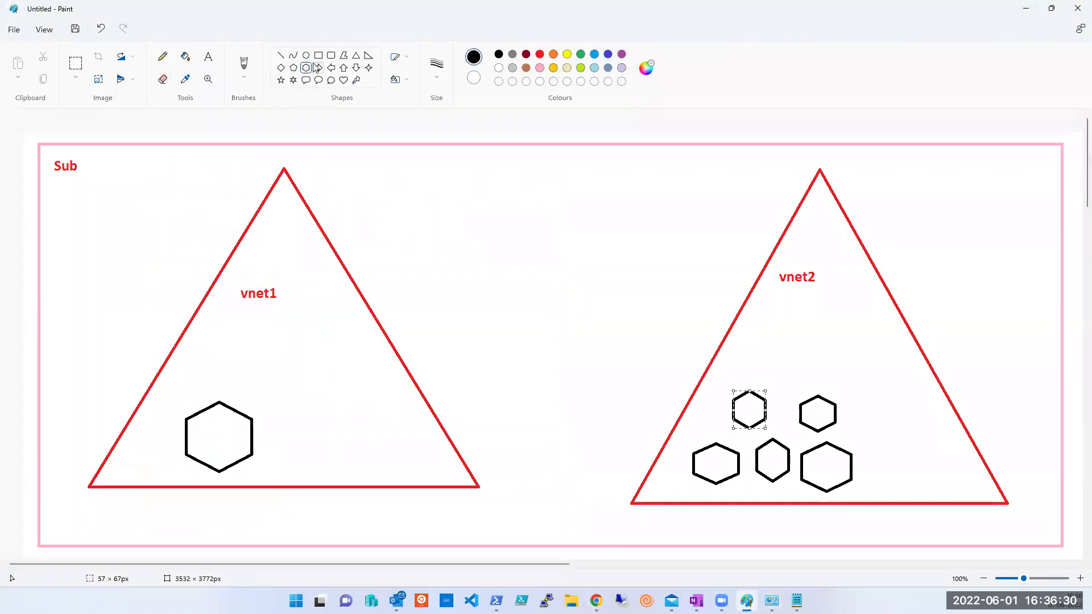
{"action": "left_click", "coordinate": [512, 68]}
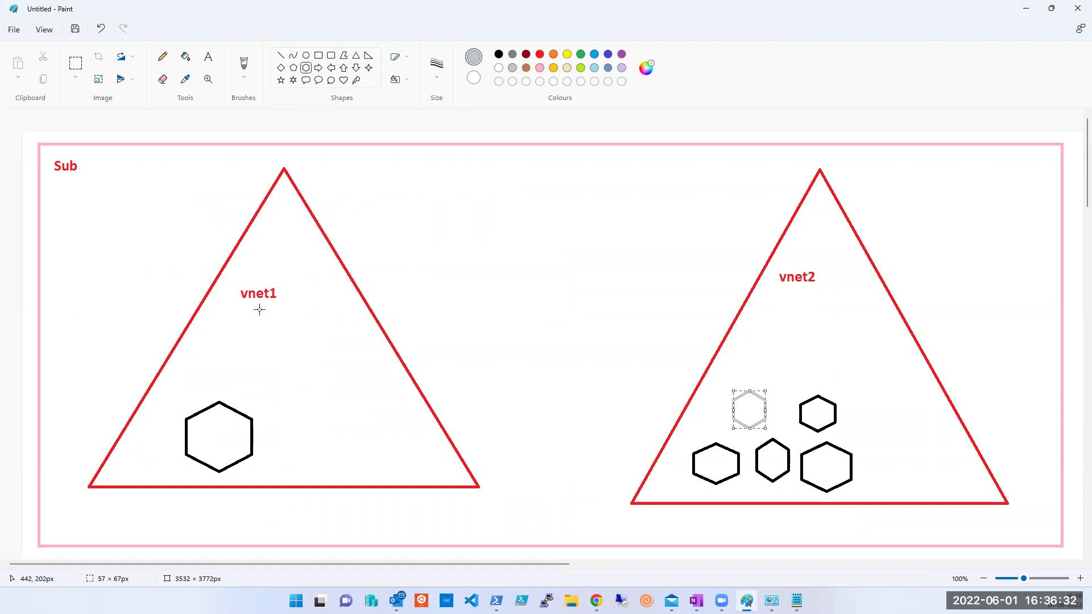
{"action": "left_click_drag", "start_coordinate": [191, 339], "coordinate": [348, 369]}
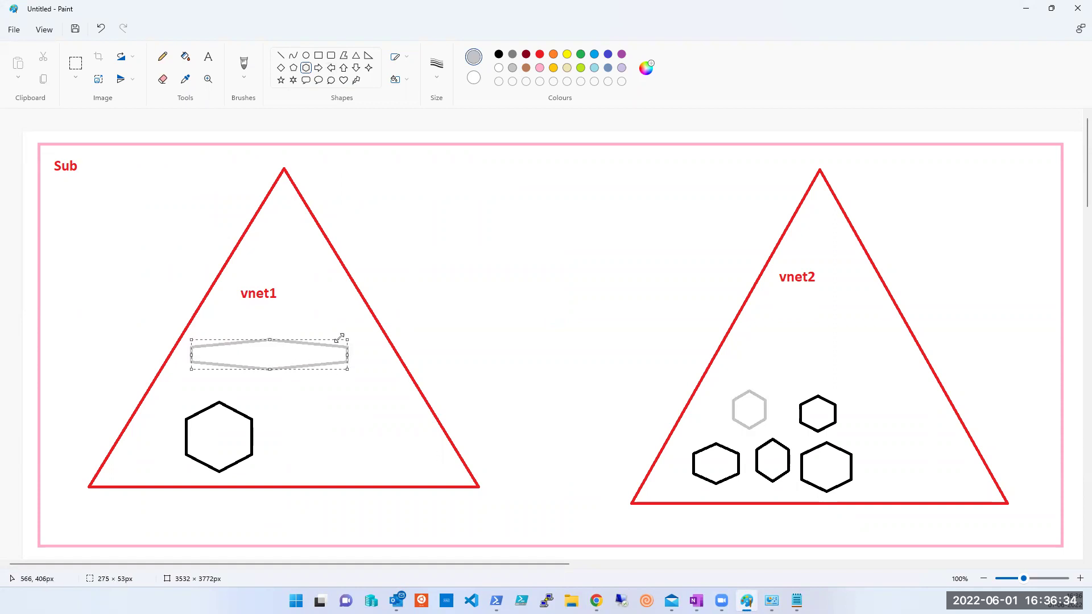
{"action": "key", "text": "ctrl+z"}
{"action": "left_click", "coordinate": [318, 56]}
{"action": "left_click_drag", "start_coordinate": [185, 342], "coordinate": [268, 370]}
{"action": "left_click_drag", "start_coordinate": [186, 370], "coordinate": [196, 363]}
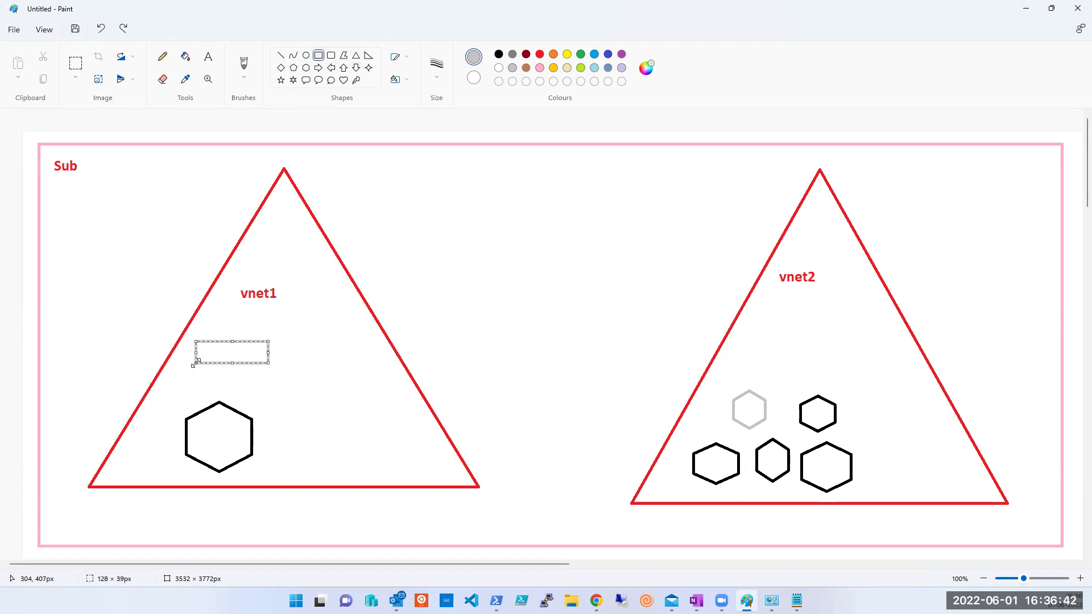
Label the grey rectangle in the vnet1 triangle sn1 in matching grey text
{"action": "left_click", "coordinate": [206, 60]}
{"action": "left_click_drag", "start_coordinate": [232, 350], "coordinate": [204, 355]}
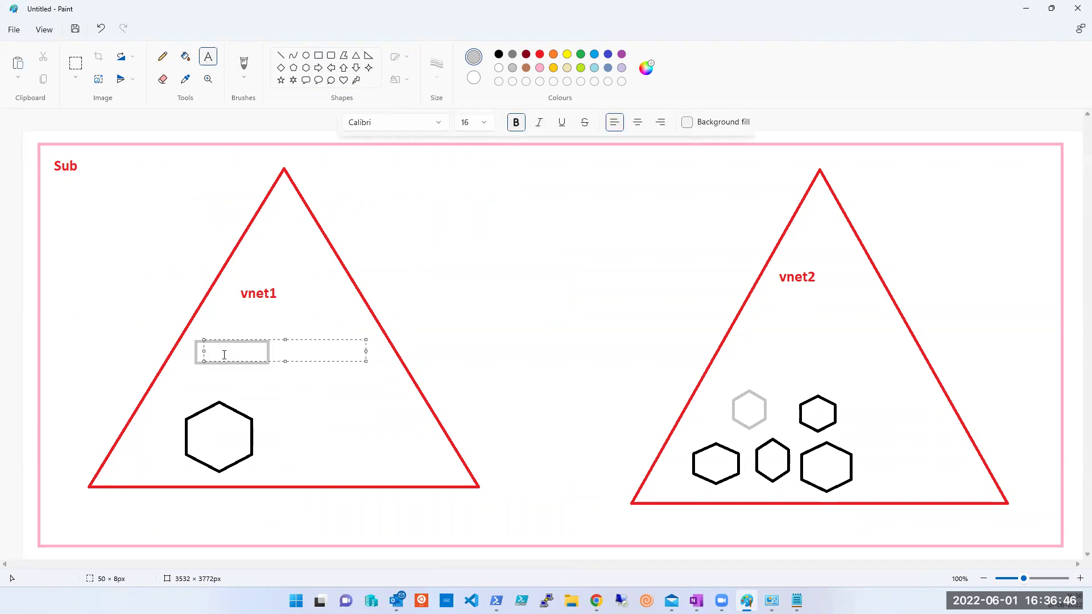
{"action": "type", "text": "sn1"}
Add the grey text subnet above the hexagons in vnet2 and sn2 near the right side of the vnet1 triangle
{"action": "left_click_drag", "start_coordinate": [732, 353], "coordinate": [808, 388]}
{"action": "type", "text": "subnet"}
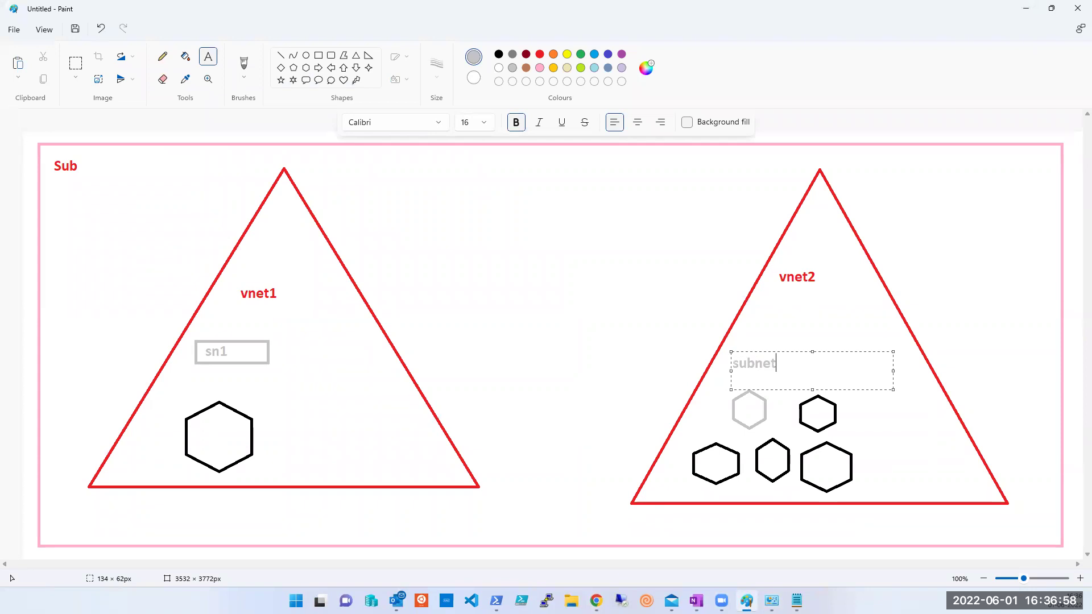
{"action": "left_click_drag", "start_coordinate": [323, 385], "coordinate": [375, 419]}
{"action": "type", "text": "sn2"}
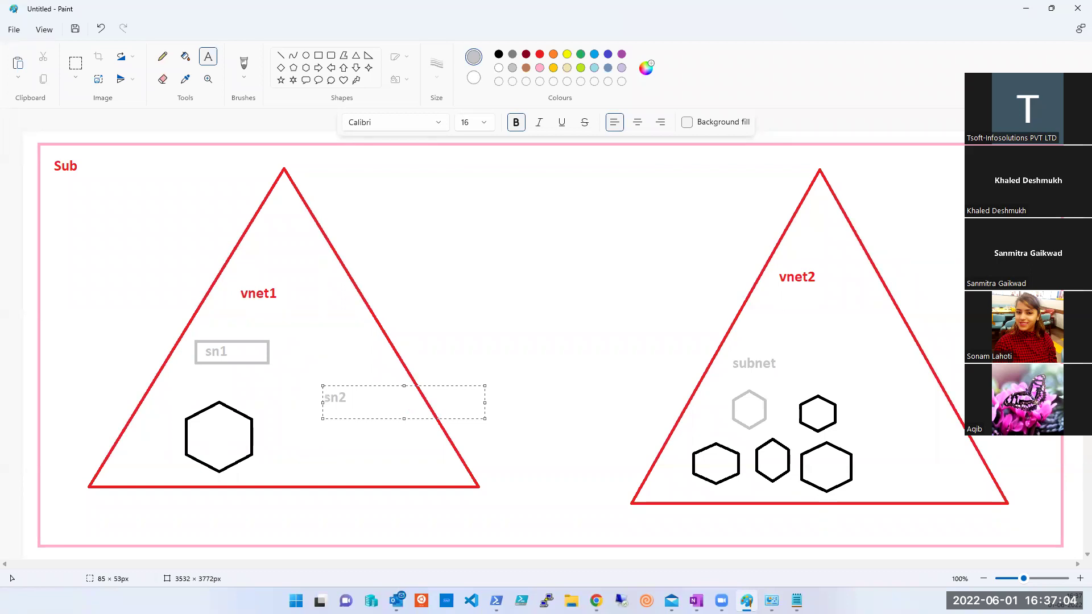
{"action": "left_click", "coordinate": [360, 445]}
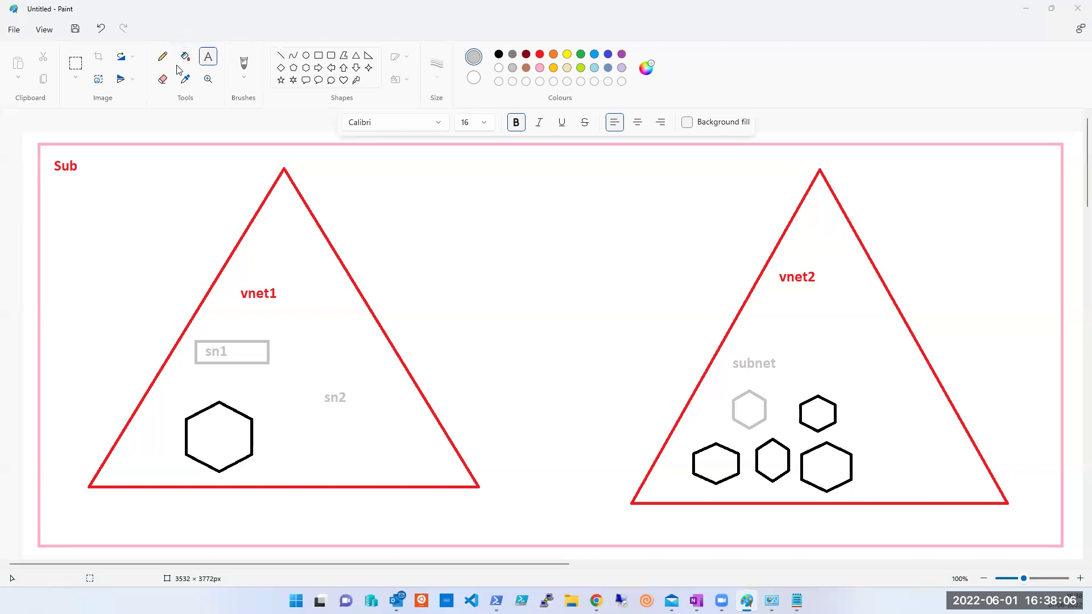
Brush a small lime rectangle on the vnet1 hexagon's upper-left edge and a lime arrow pointing to the subnet label in vnet2
{"action": "left_click", "coordinate": [243, 65]}
{"action": "left_click", "coordinate": [581, 68]}
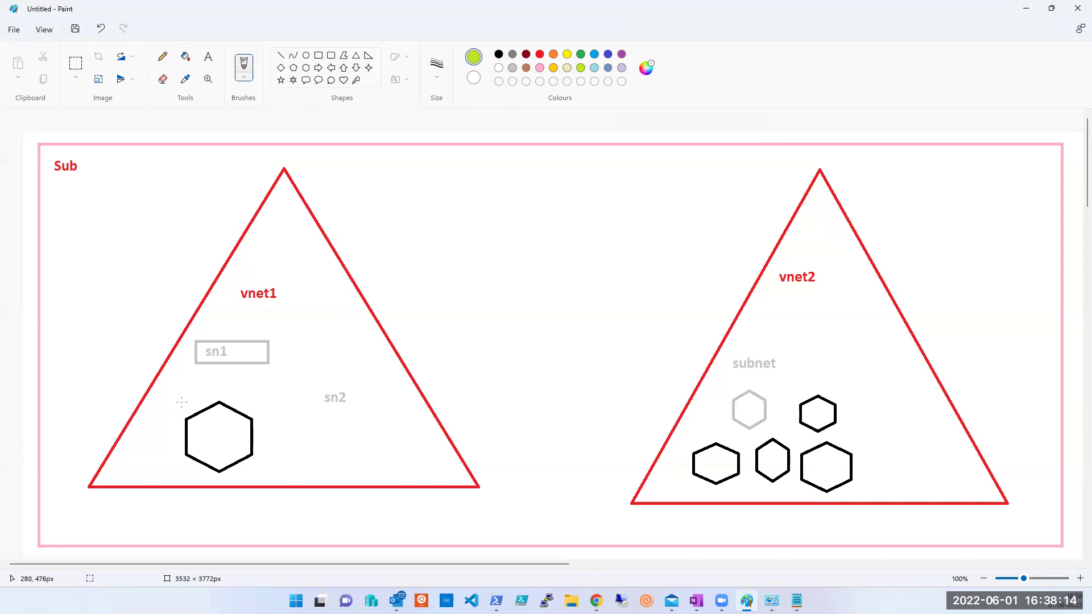
{"action": "mouse_move", "coordinate": [194, 395]}
{"action": "left_mouse_down"}
{"action": "mouse_move", "coordinate": [207, 416]}
{"action": "mouse_move", "coordinate": [196, 427]}
{"action": "mouse_move", "coordinate": [209, 419]}
{"action": "mouse_move", "coordinate": [194, 394]}
{"action": "left_mouse_up"}
{"action": "mouse_move", "coordinate": [658, 278]}
{"action": "left_mouse_down"}
{"action": "mouse_move", "coordinate": [749, 357]}
{"action": "mouse_move", "coordinate": [750, 347]}
{"action": "left_mouse_up"}
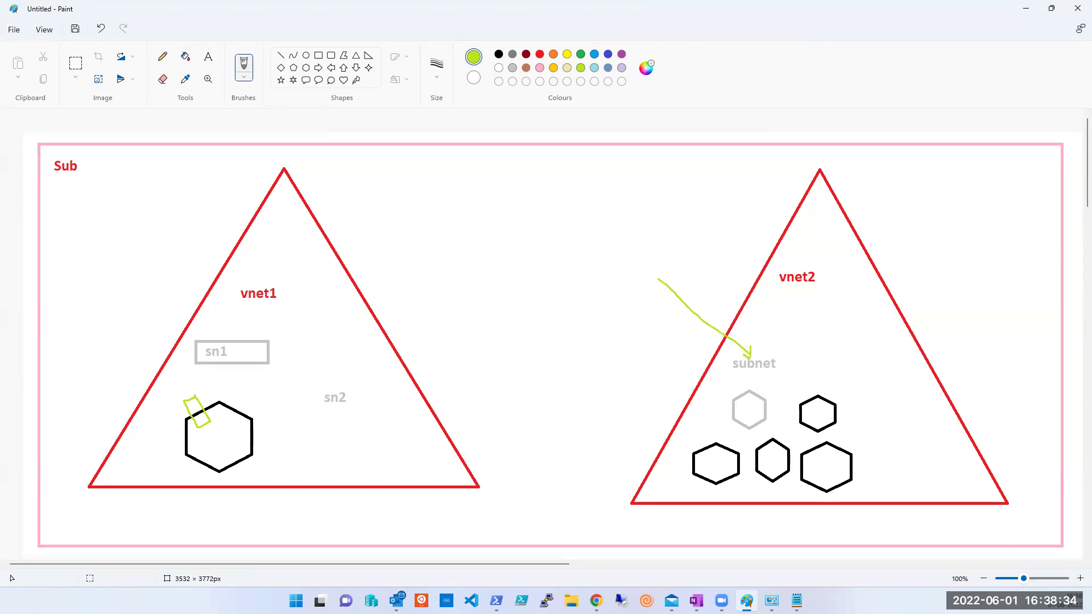
Draw a lime pentagon about 80 × 87 px between the black hexagon and sn2, with short brush strokes across its upper-right edge
{"action": "key", "text": "alt+Tab"}
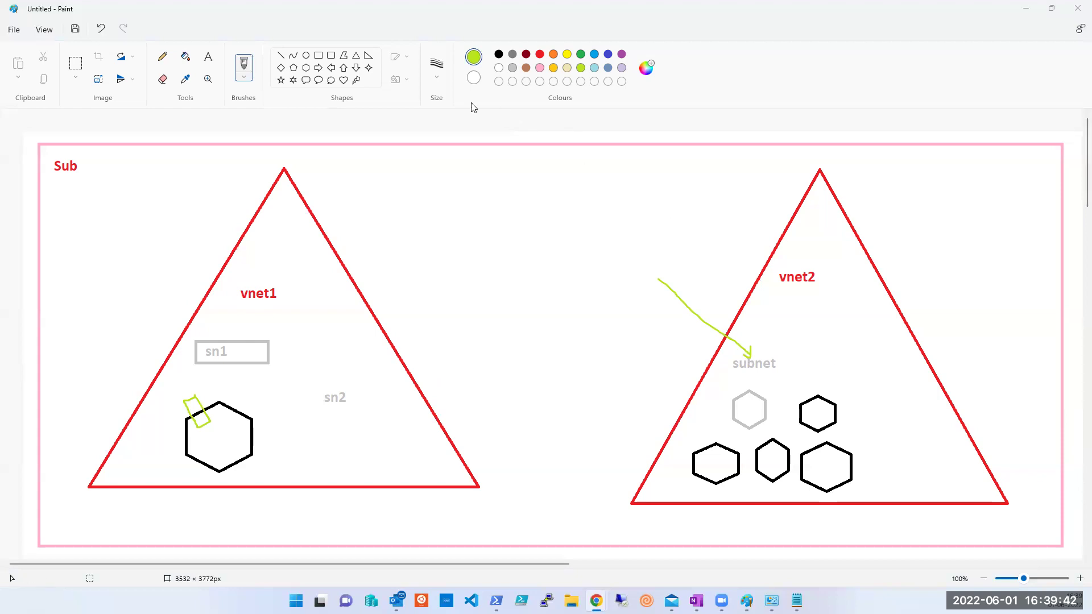
{"action": "left_click", "coordinate": [294, 67]}
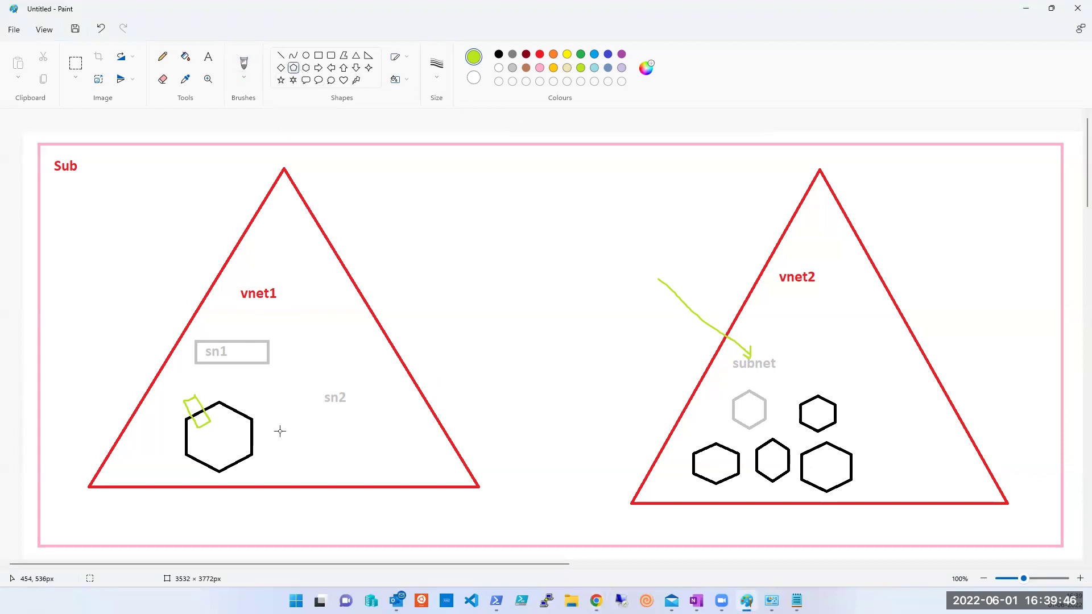
{"action": "left_click_drag", "start_coordinate": [258, 374], "coordinate": [304, 424]}
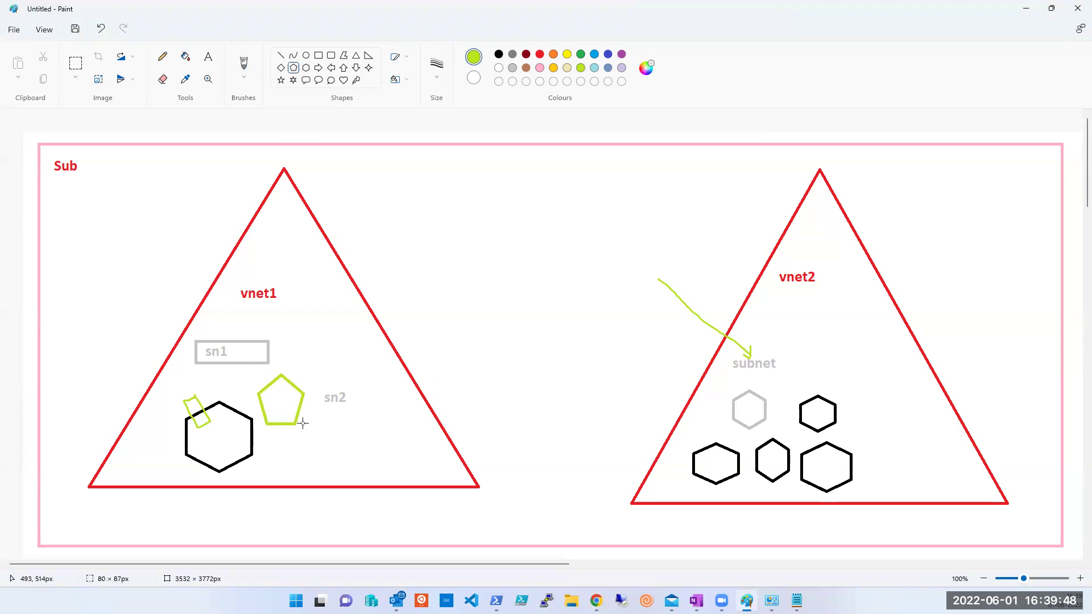
{"action": "left_click", "coordinate": [244, 63]}
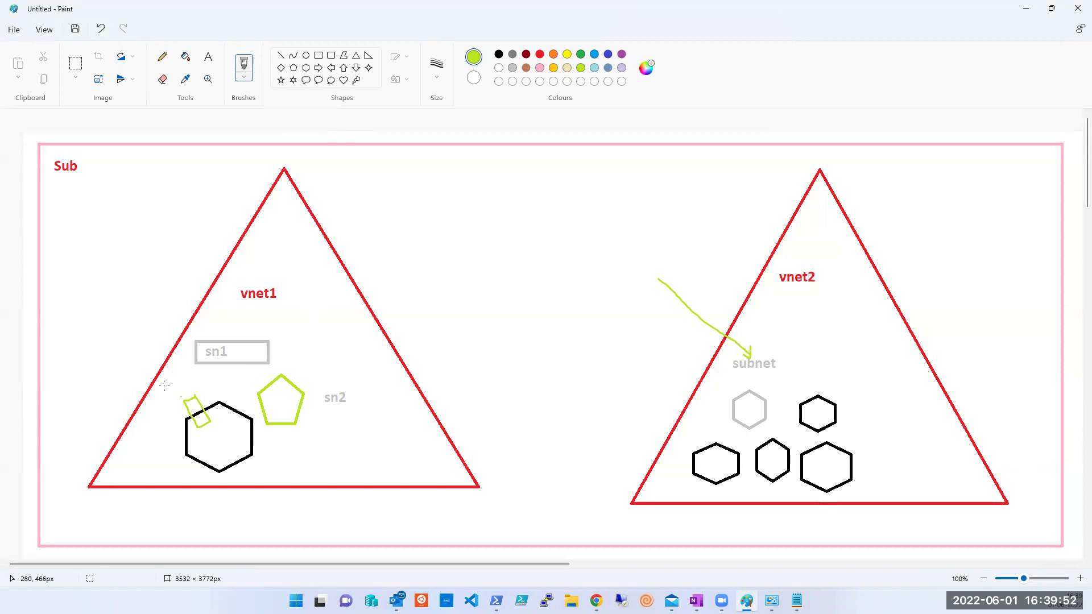
{"action": "mouse_move", "coordinate": [283, 388]}
{"action": "left_mouse_down"}
{"action": "mouse_move", "coordinate": [303, 372]}
{"action": "mouse_move", "coordinate": [311, 380]}
{"action": "left_mouse_up"}
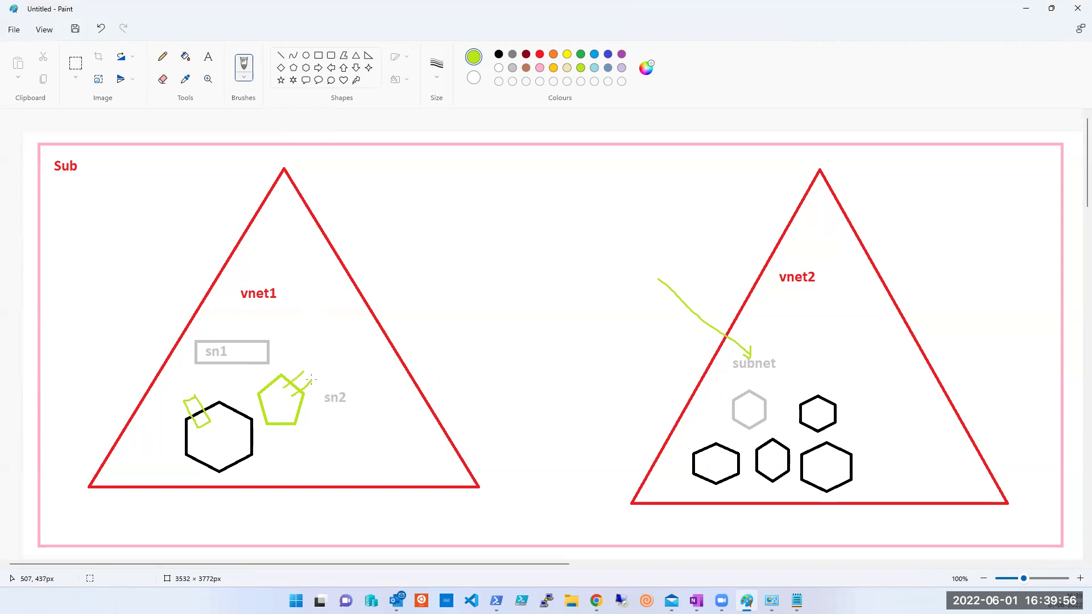